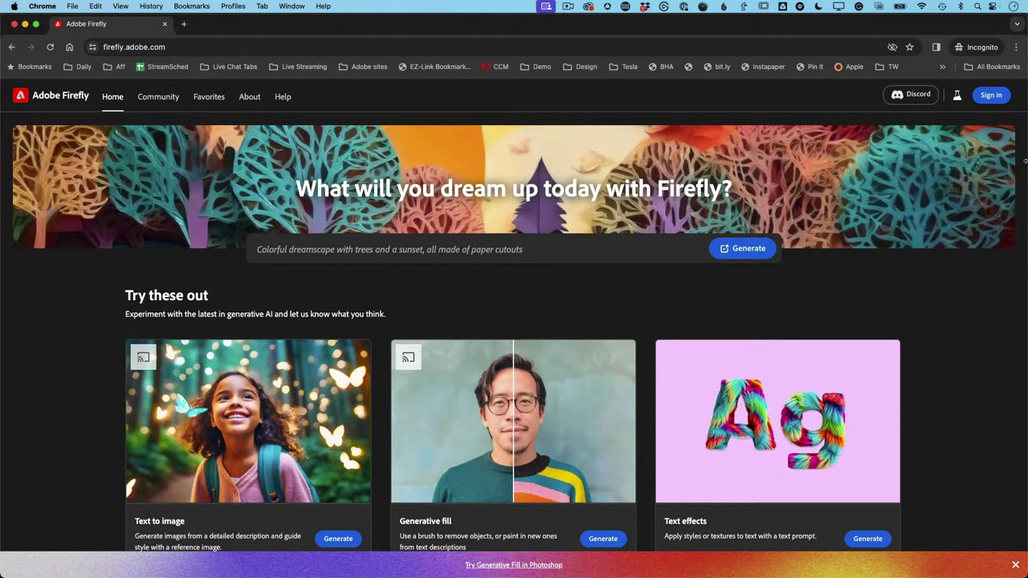
# View the available sign-in options and look over the generative features offered on the home page.
pyautogui.click(990, 95)
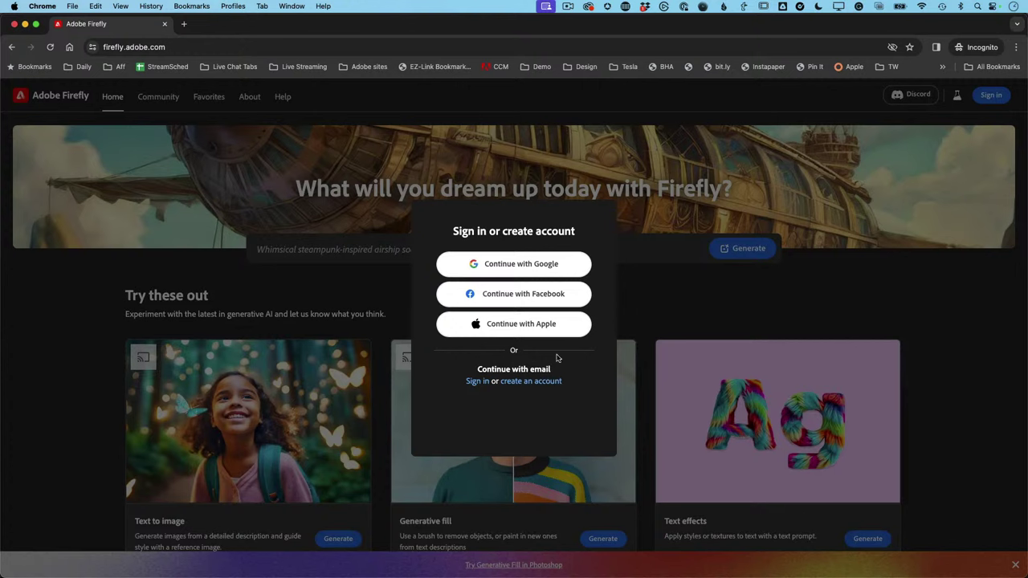
pyautogui.click(621, 252)
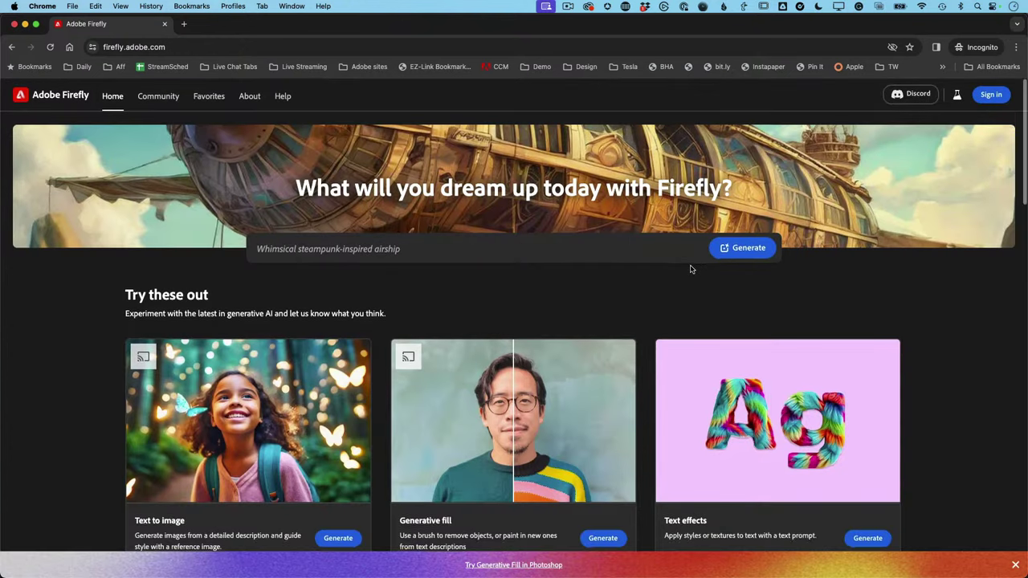
pyautogui.scroll(-1, 691, 269)
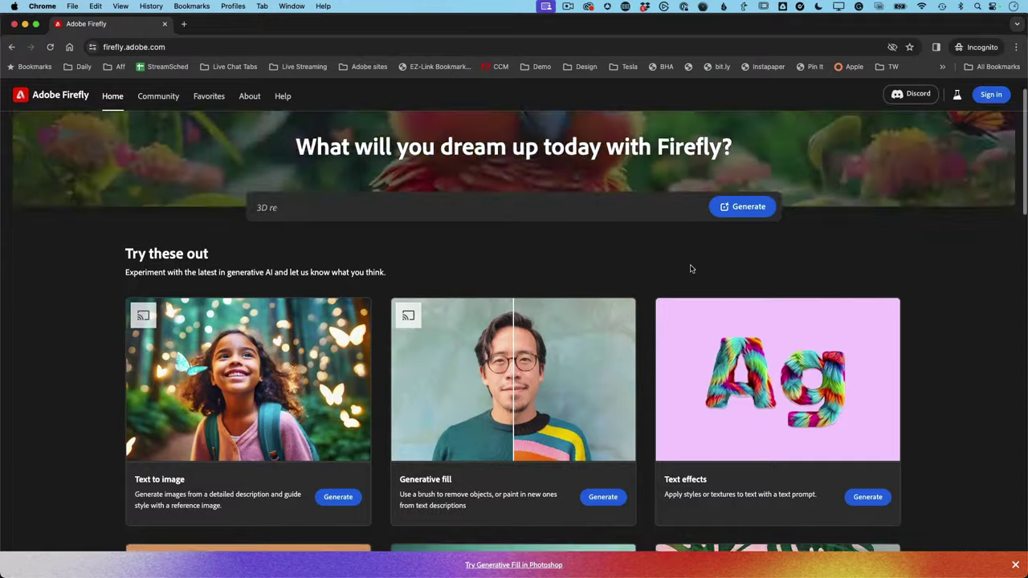
pyautogui.scroll(-3, 690, 269)
pyautogui.scroll(-6, 691, 270)
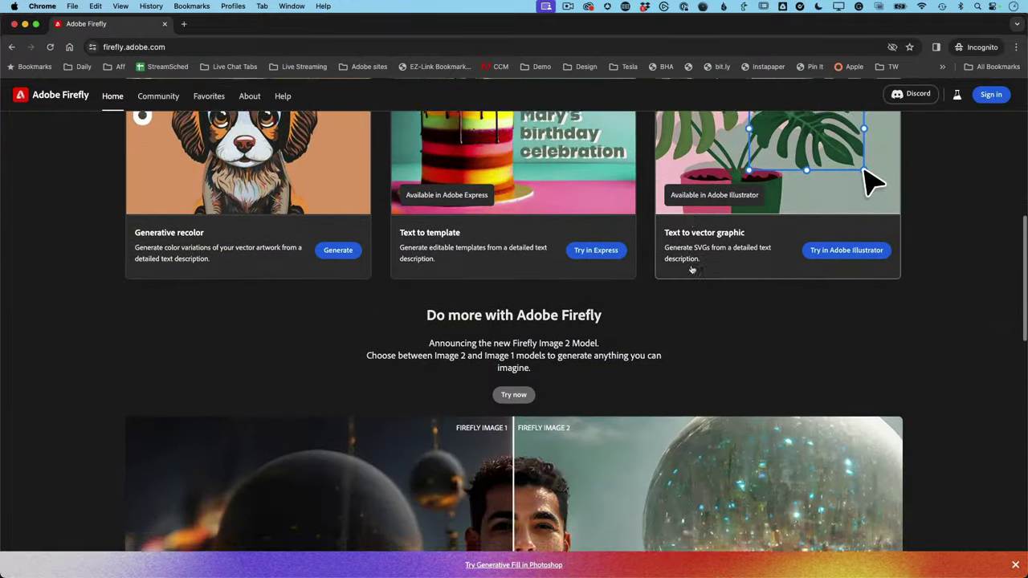
pyautogui.scroll(10, 691, 269)
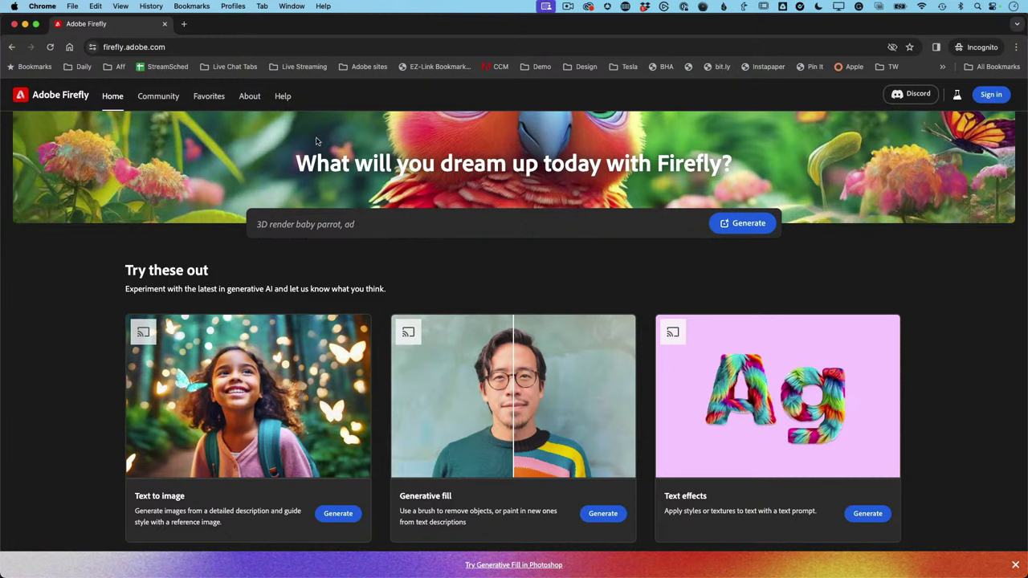
# Open the About page and look through its overview of Firefly's generative features.
pyautogui.click(249, 97)
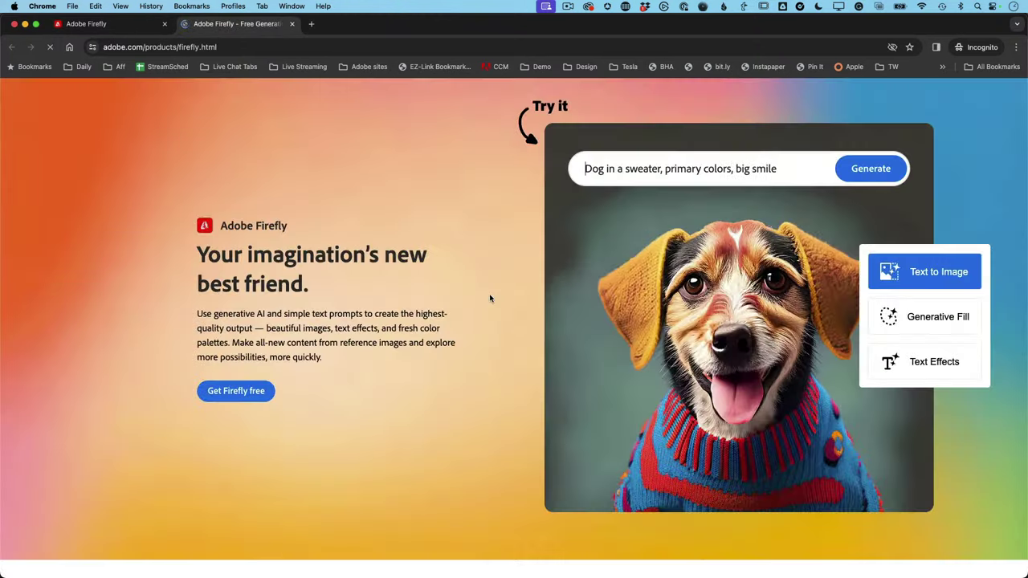
pyautogui.scroll(-20, 541, 338)
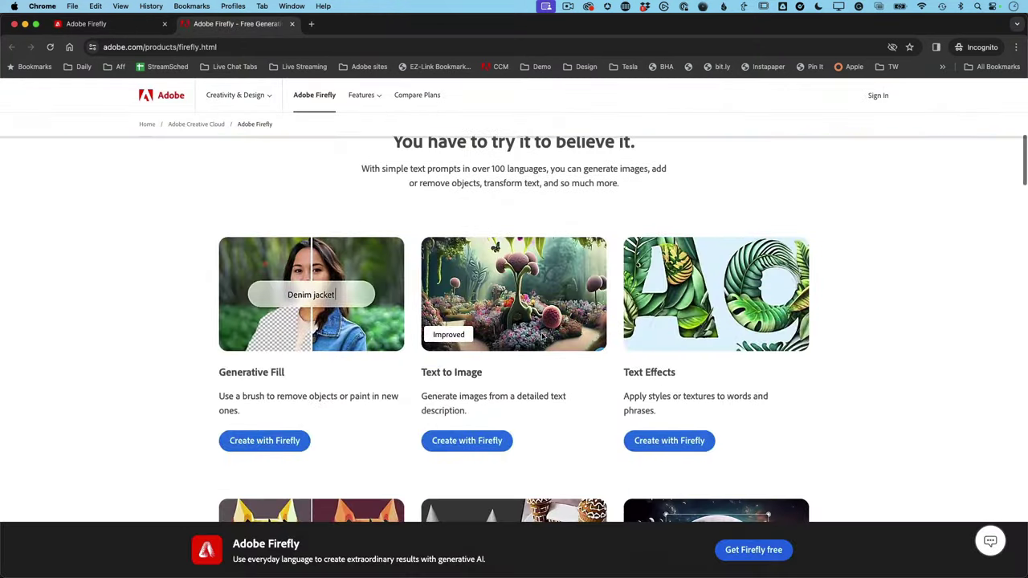
pyautogui.scroll(-4, 542, 337)
pyautogui.scroll(5, 542, 338)
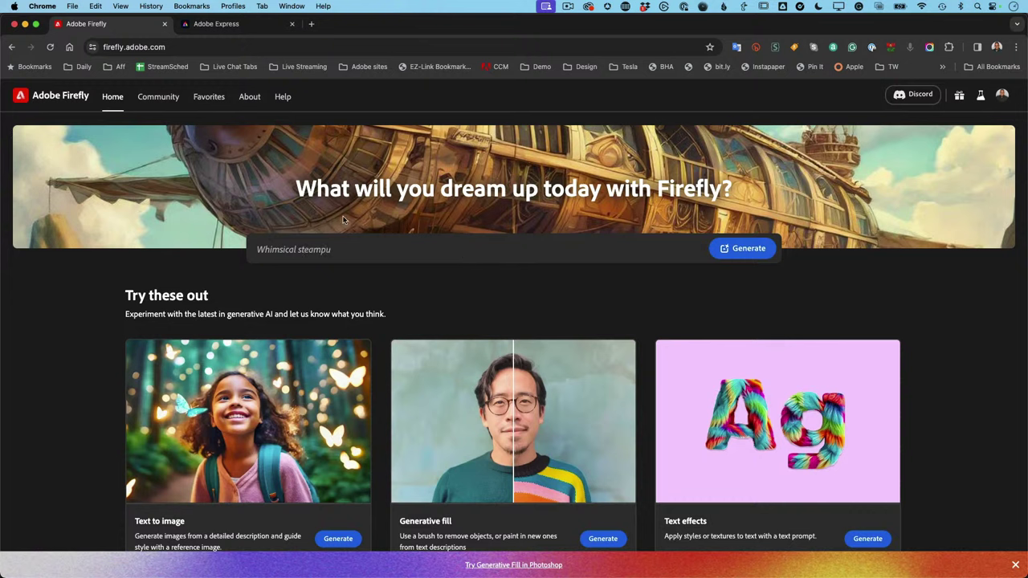
# Examine the home page's sample prompt and the feature cards, from Text to image through Text to vector graphic.
pyautogui.click(515, 259)
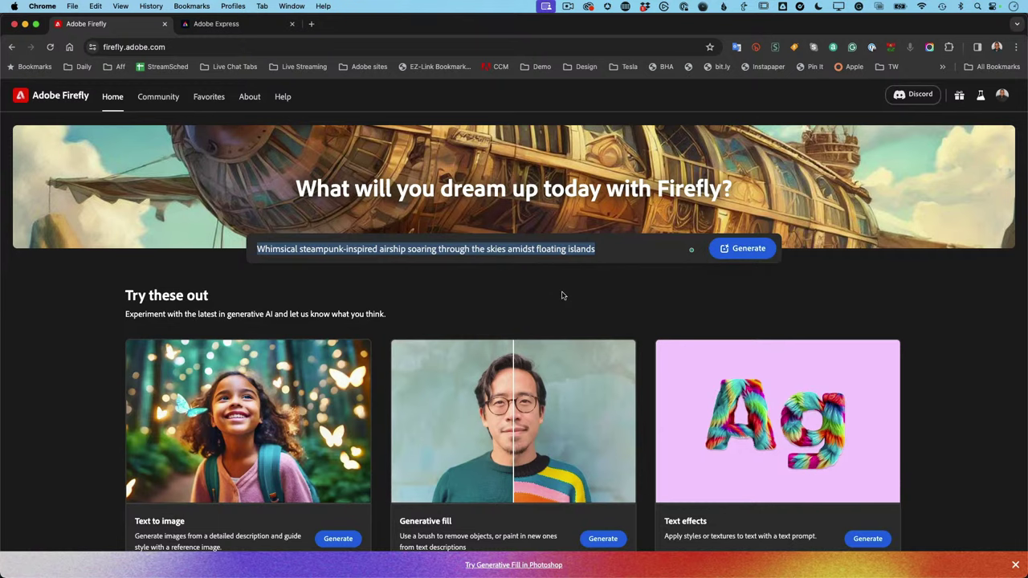
pyautogui.scroll(-3, 562, 296)
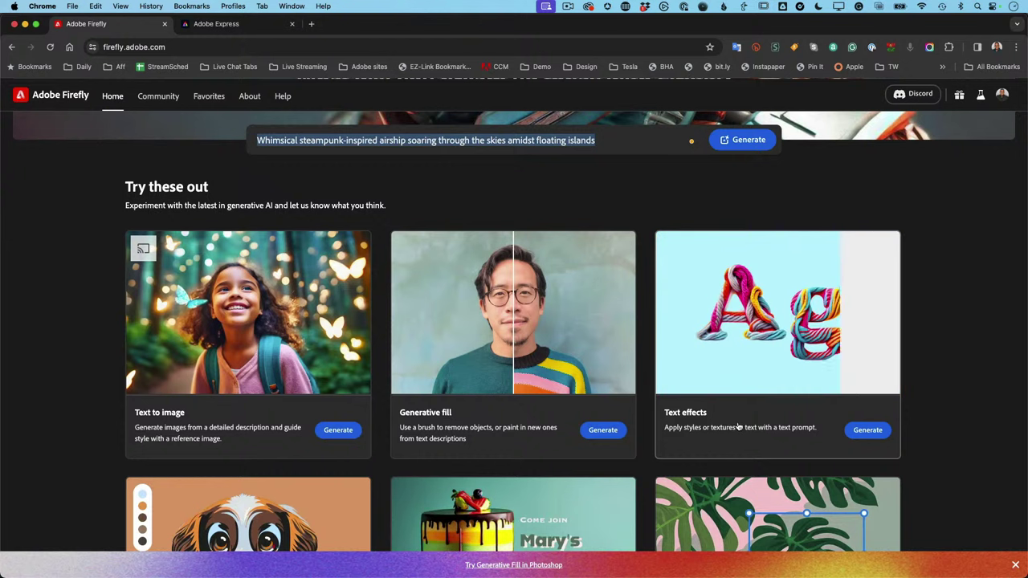
pyautogui.scroll(-1, 738, 428)
pyautogui.scroll(-3, 739, 426)
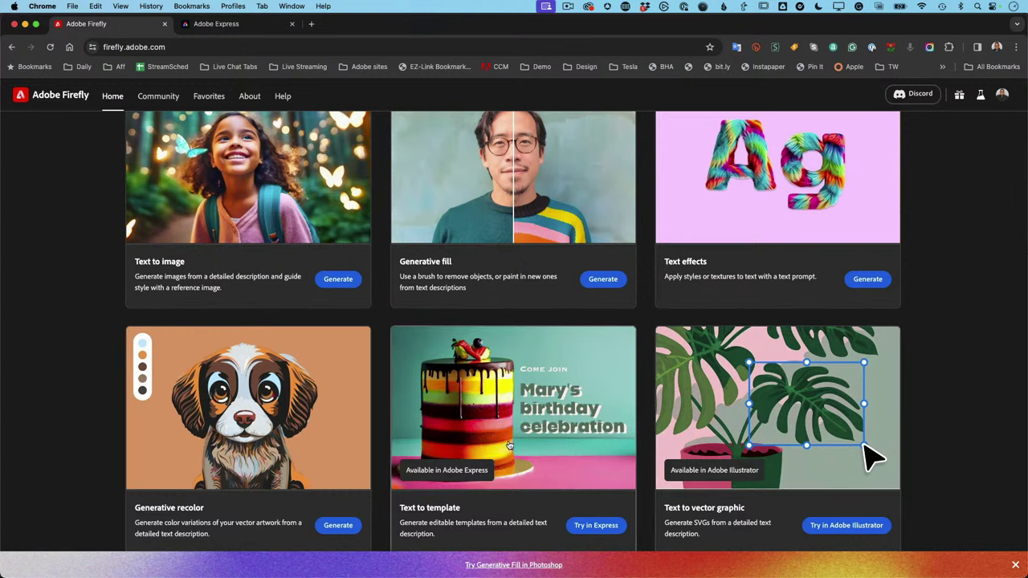
pyautogui.scroll(-1, 293, 452)
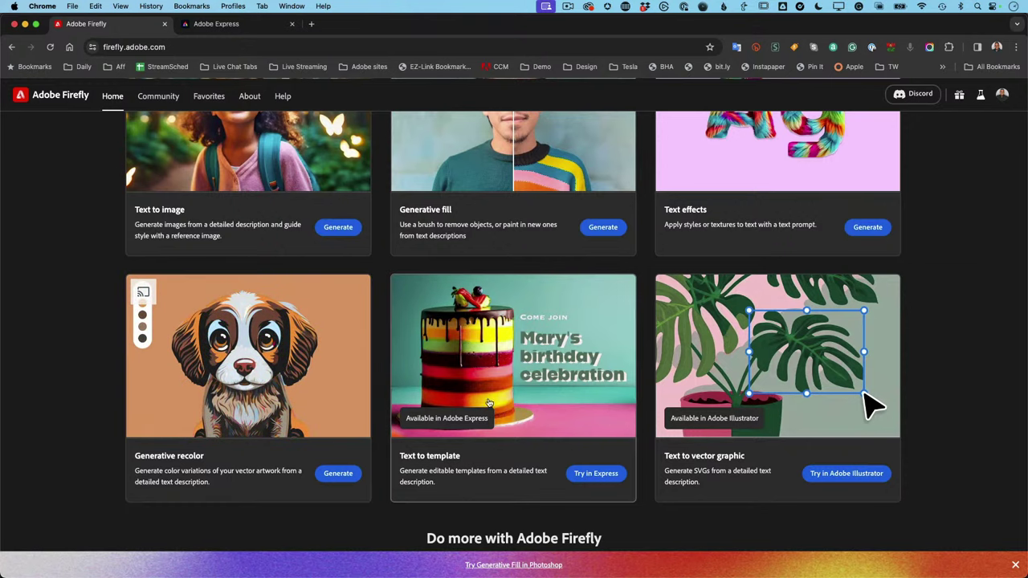
pyautogui.scroll(-1, 516, 404)
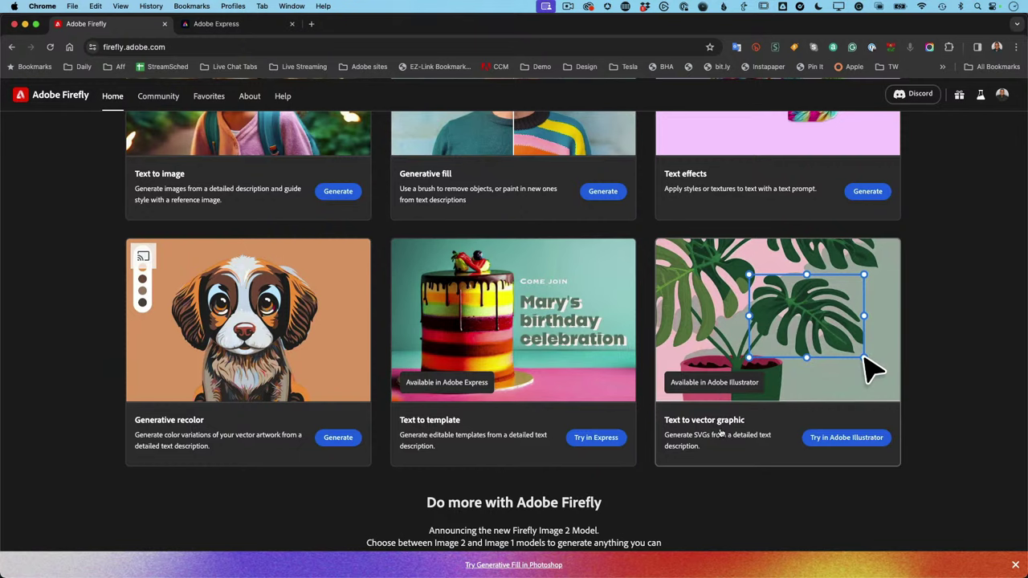
pyautogui.scroll(5, 608, 351)
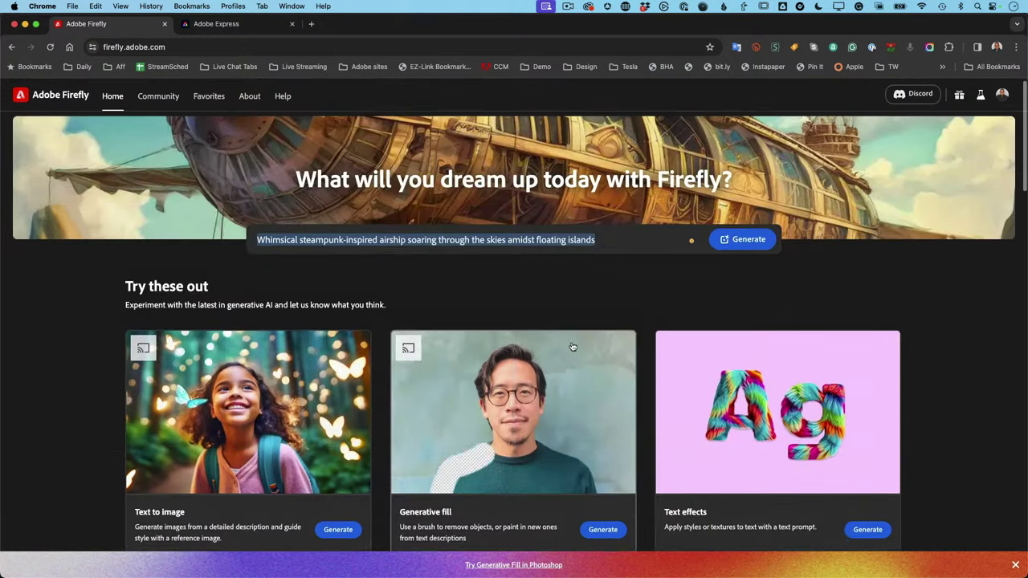
pyautogui.scroll(-4, 482, 446)
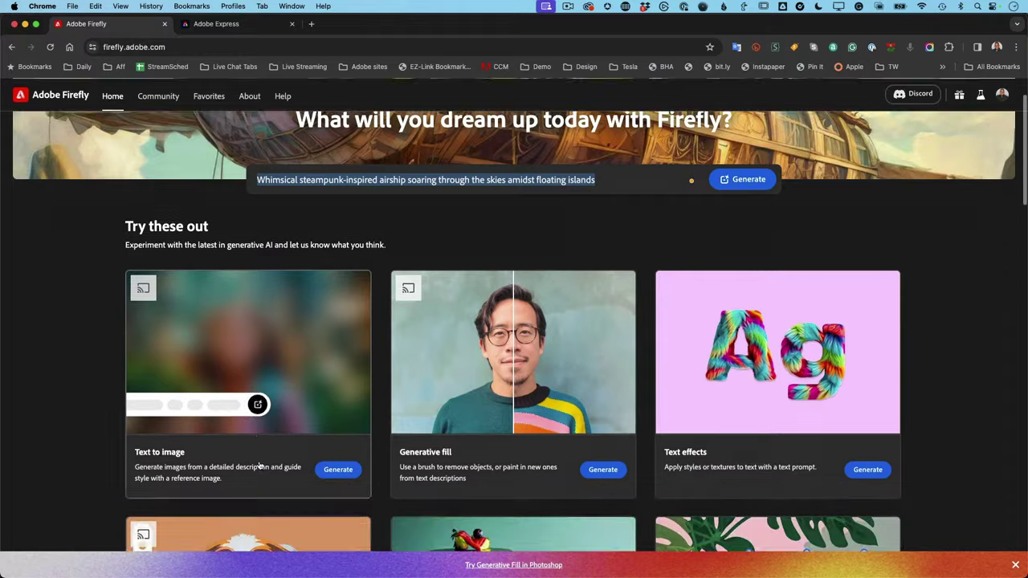
pyautogui.scroll(-1, 482, 446)
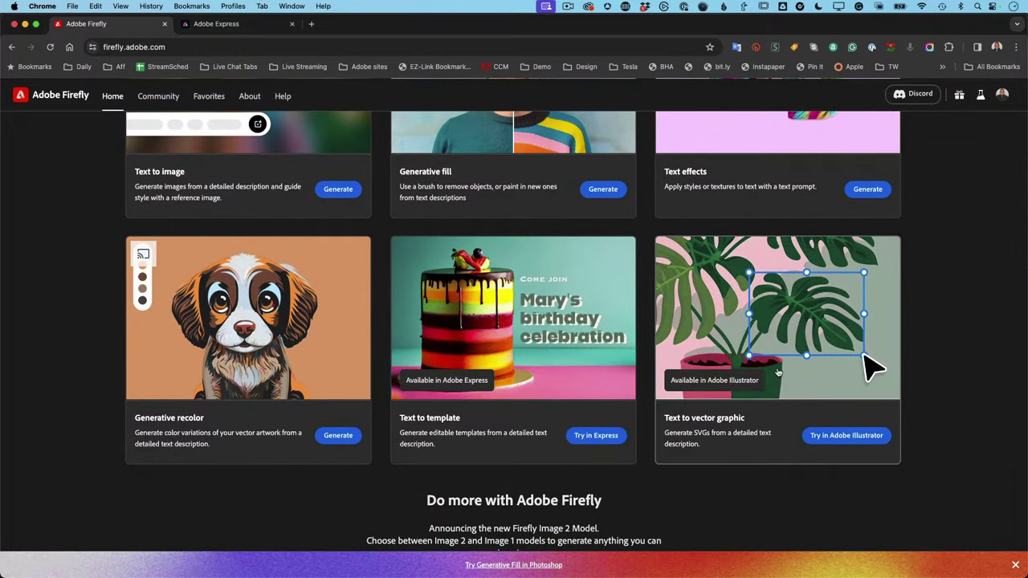
pyautogui.scroll(1, 766, 375)
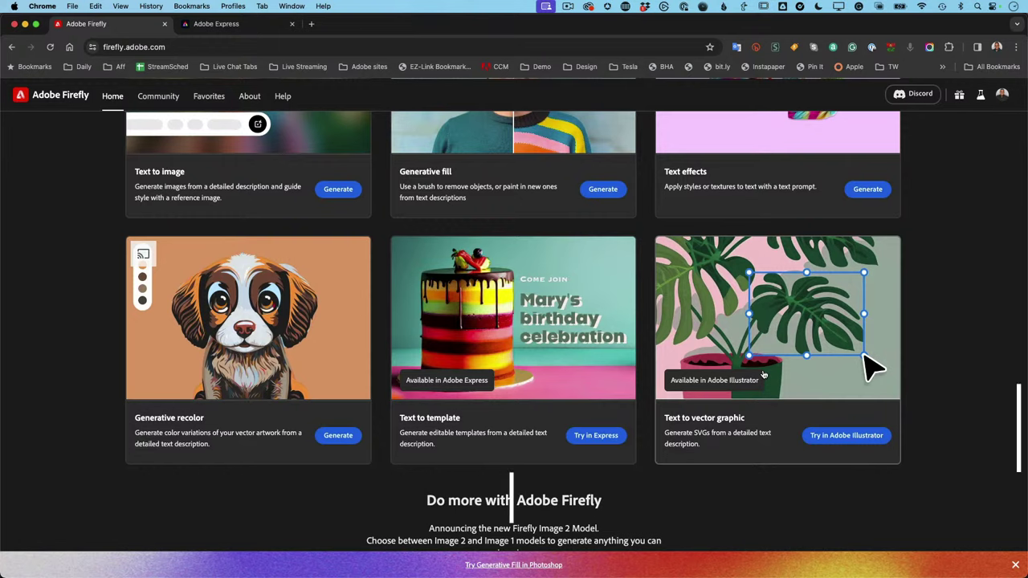
pyautogui.scroll(10, 764, 375)
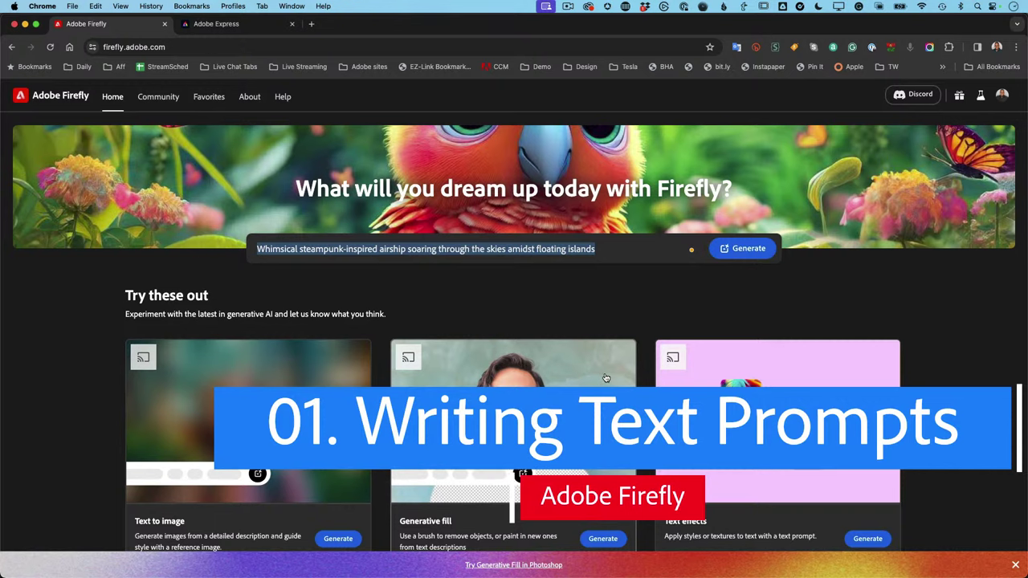
# Open the Text to image generator from the home page.
pyautogui.scroll(-1, 398, 466)
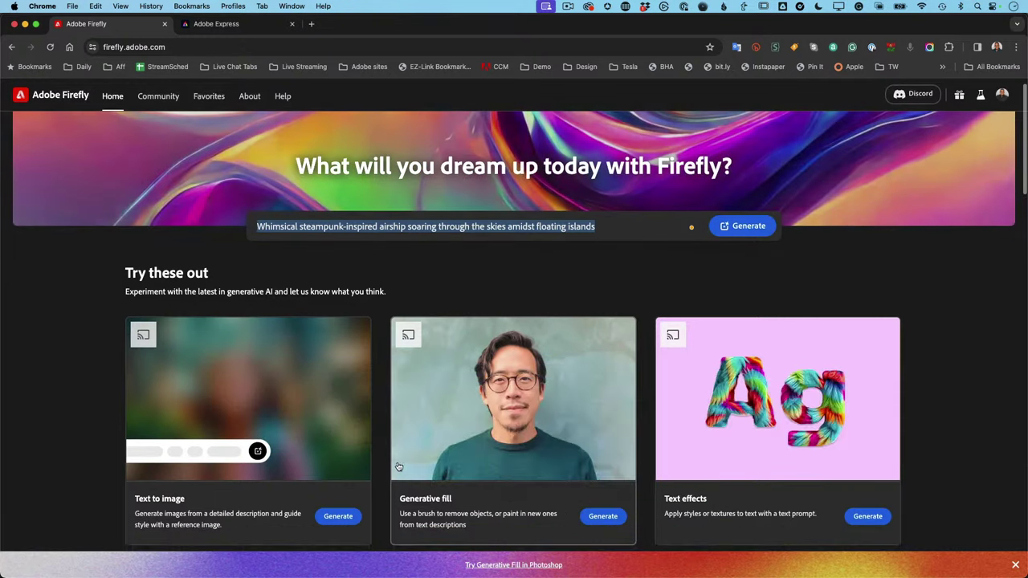
pyautogui.click(338, 516)
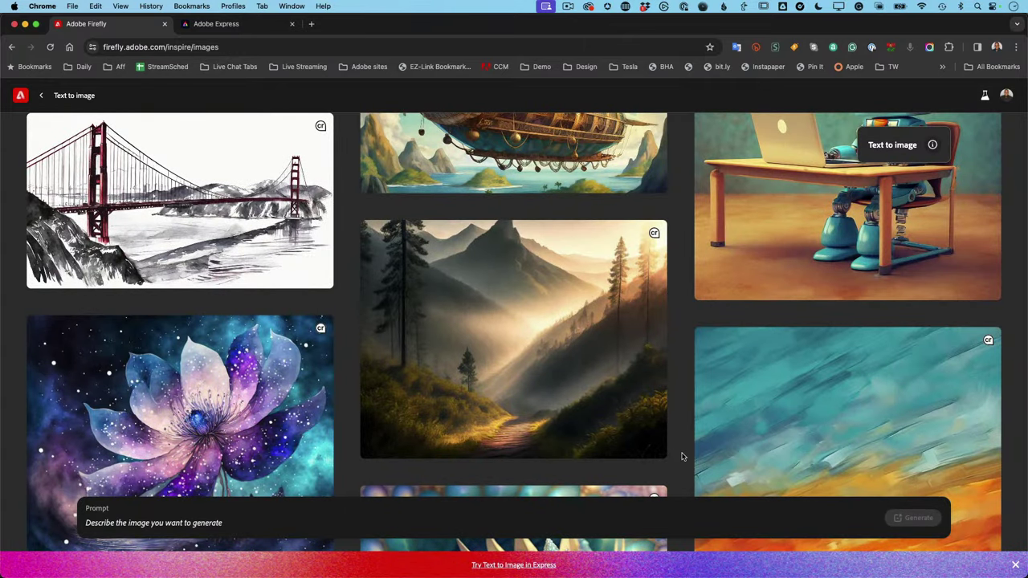
# Browse the Text to image sample gallery and read the prompts behind the modernist house, stuffed animals and island villa images.
pyautogui.scroll(-5, 680, 456)
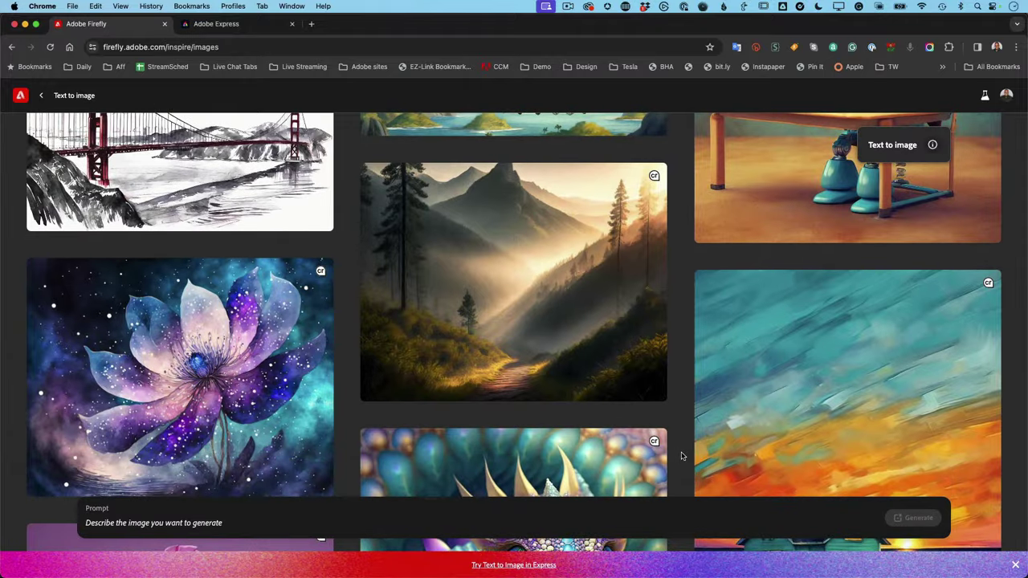
pyautogui.scroll(-10, 681, 456)
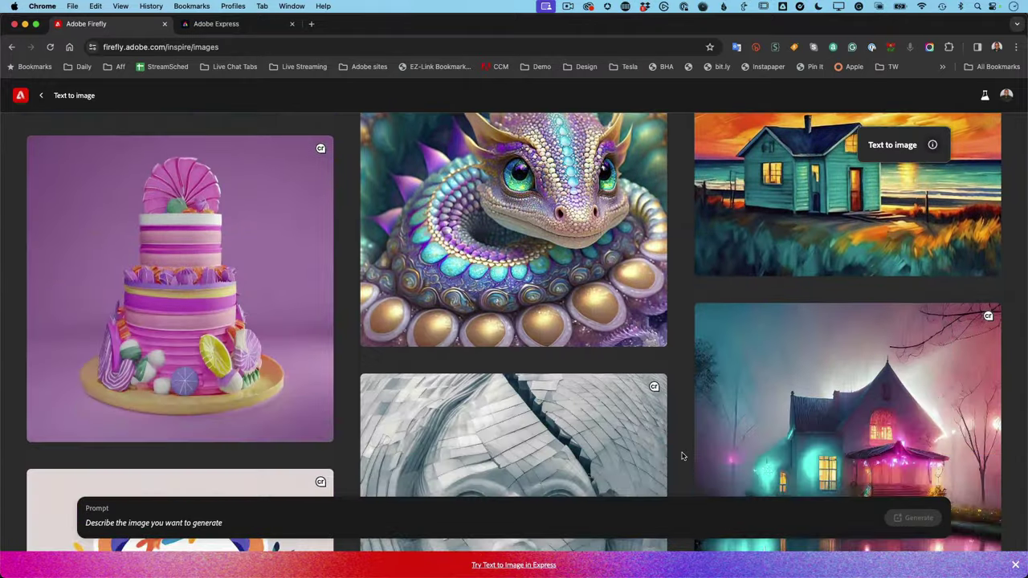
pyautogui.scroll(-12, 681, 456)
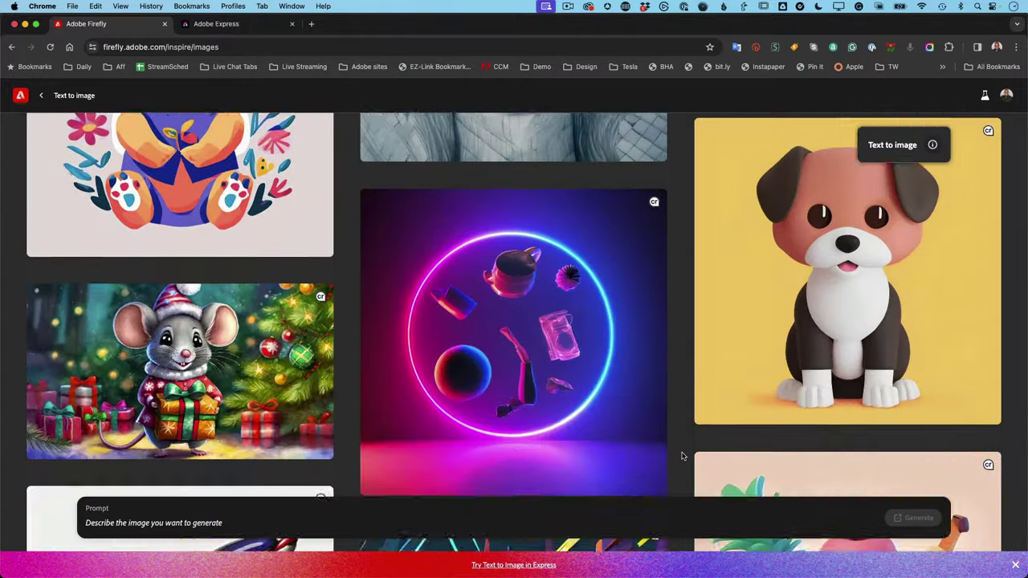
pyautogui.scroll(-12, 681, 456)
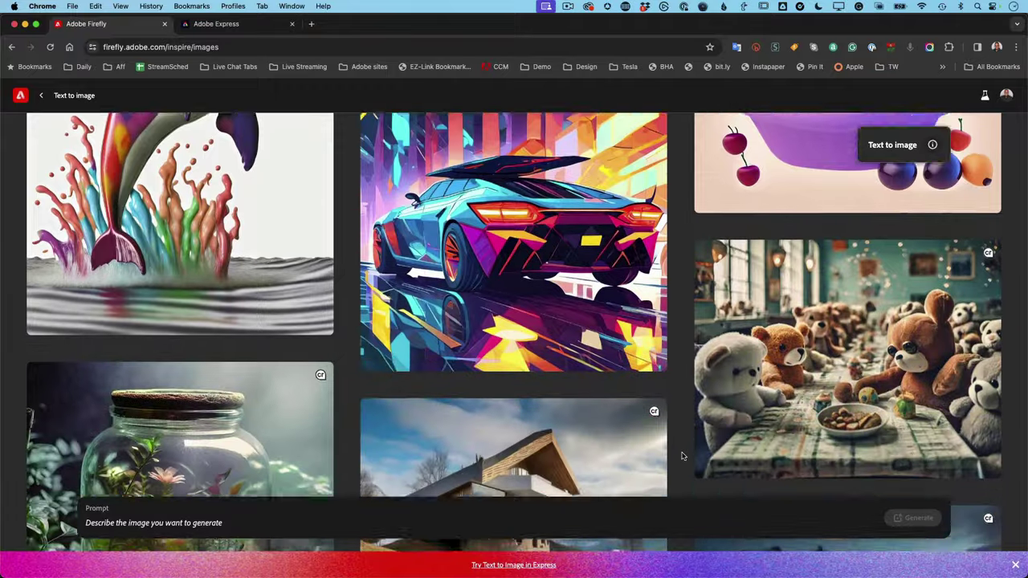
pyautogui.scroll(3, 681, 456)
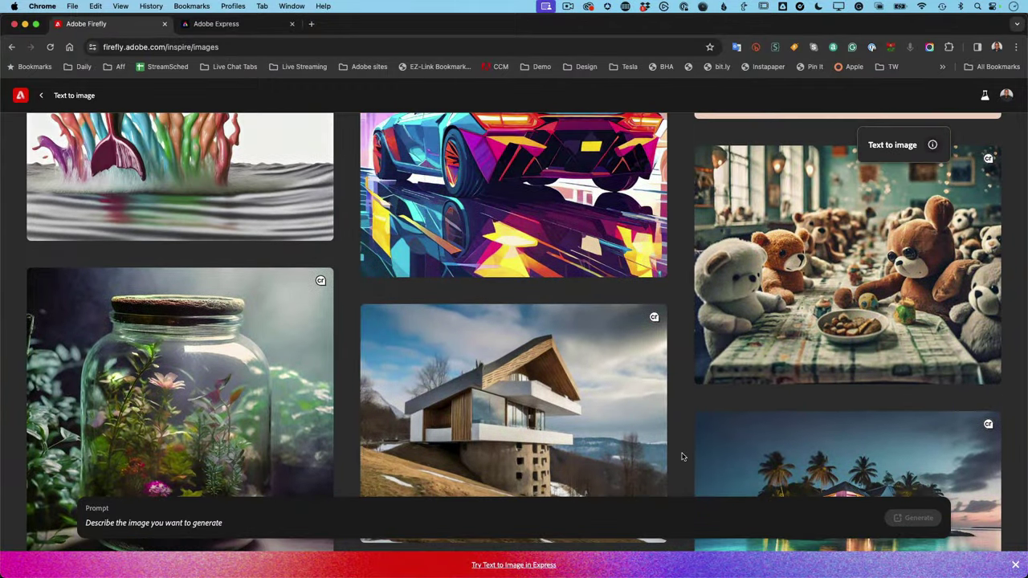
pyautogui.moveTo(864, 309)
pyautogui.moveTo(594, 431)
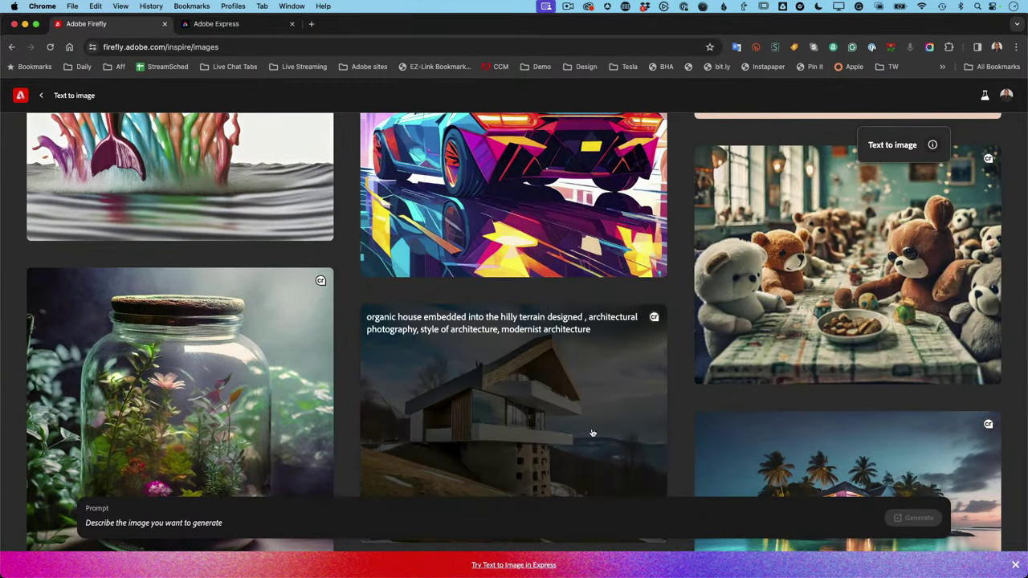
pyautogui.moveTo(773, 286)
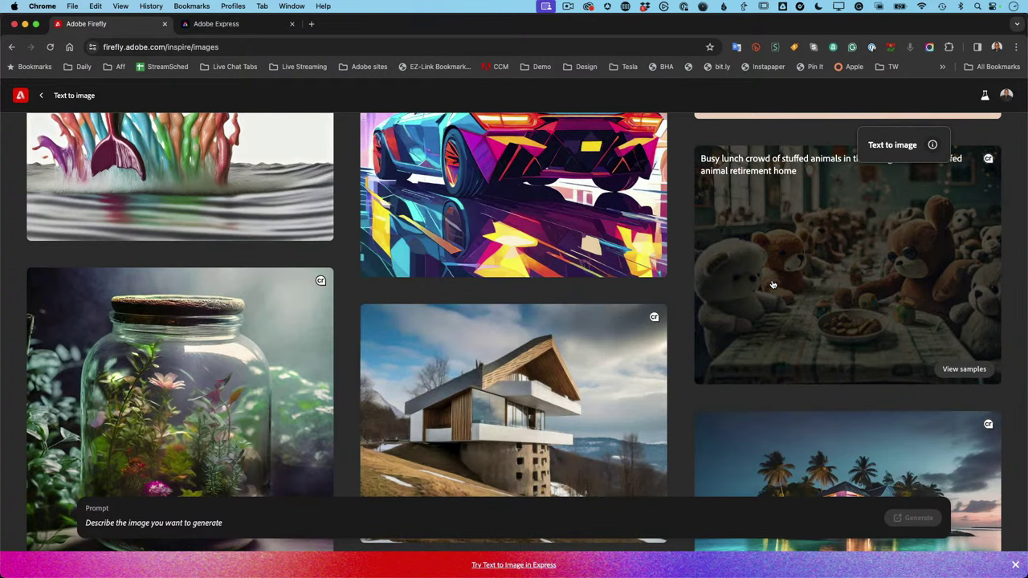
pyautogui.scroll(1, 773, 286)
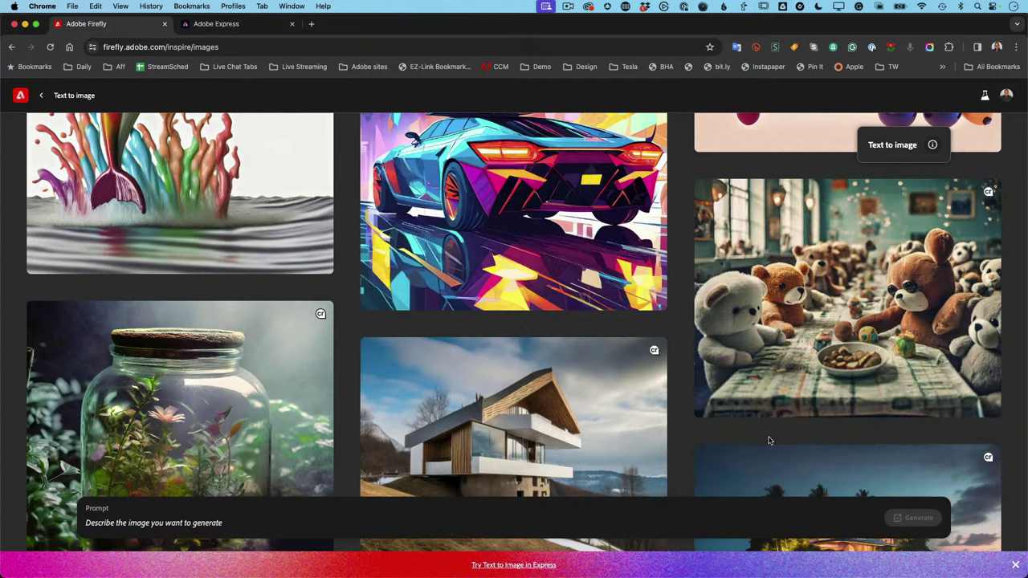
pyautogui.scroll(-3, 751, 437)
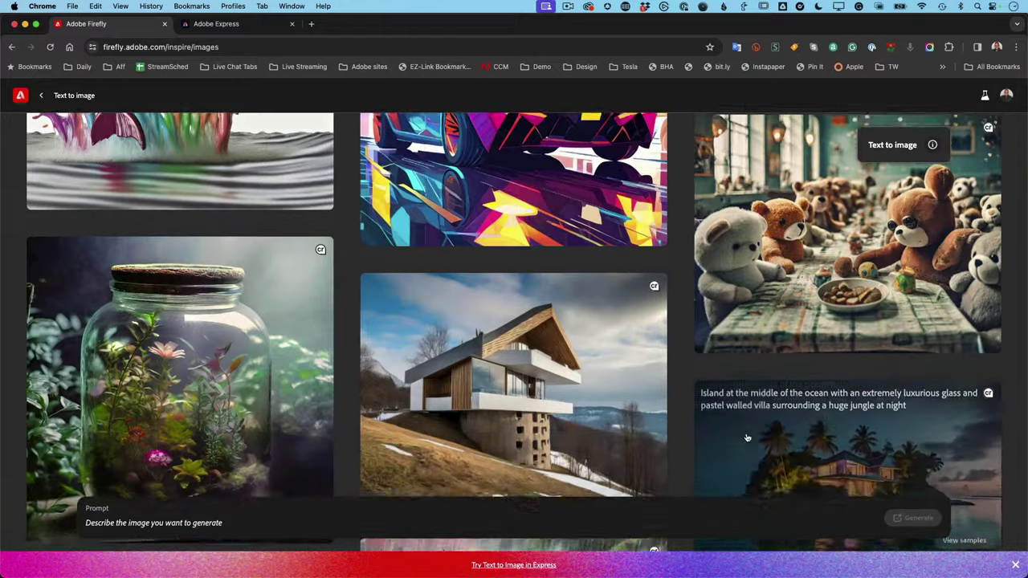
pyautogui.scroll(-3, 747, 437)
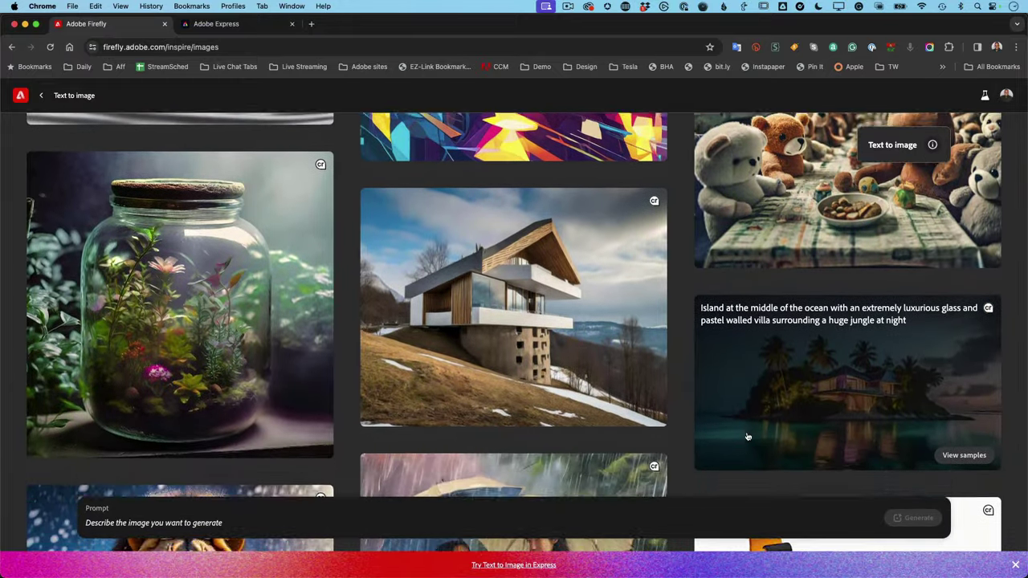
pyautogui.scroll(-8, 745, 436)
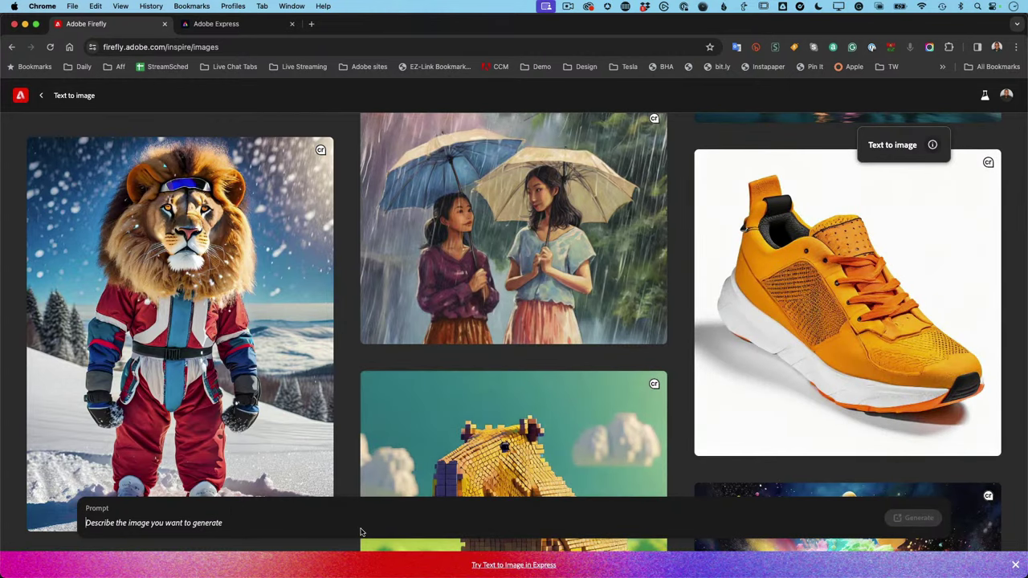
# Generate images from the prompt "elephant riding a bike wearing a tophat in times square".
pyautogui.moveTo(418, 386)
pyautogui.moveTo(408, 408)
pyautogui.write('elephant')
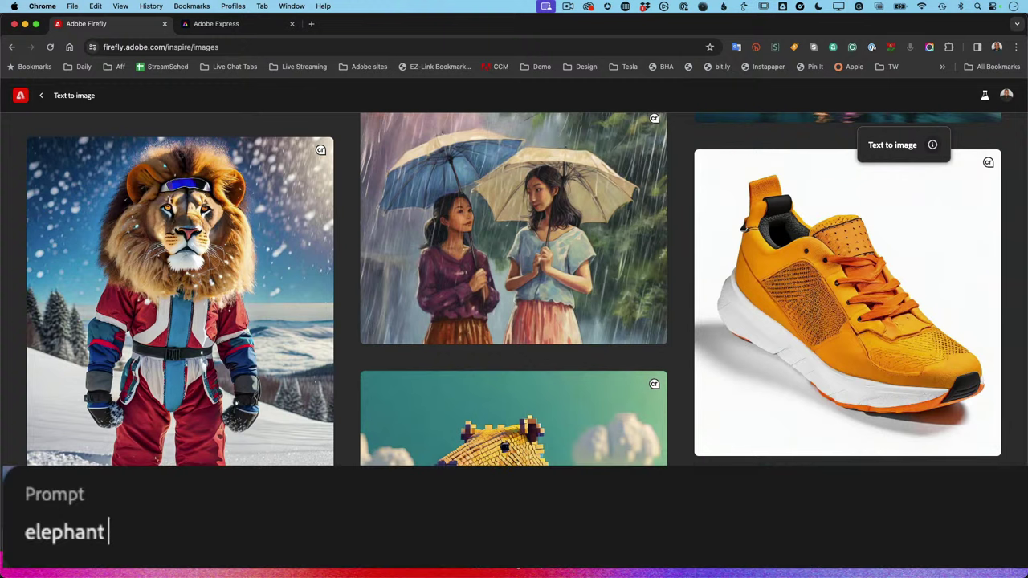
pyautogui.write(' riding a bik')
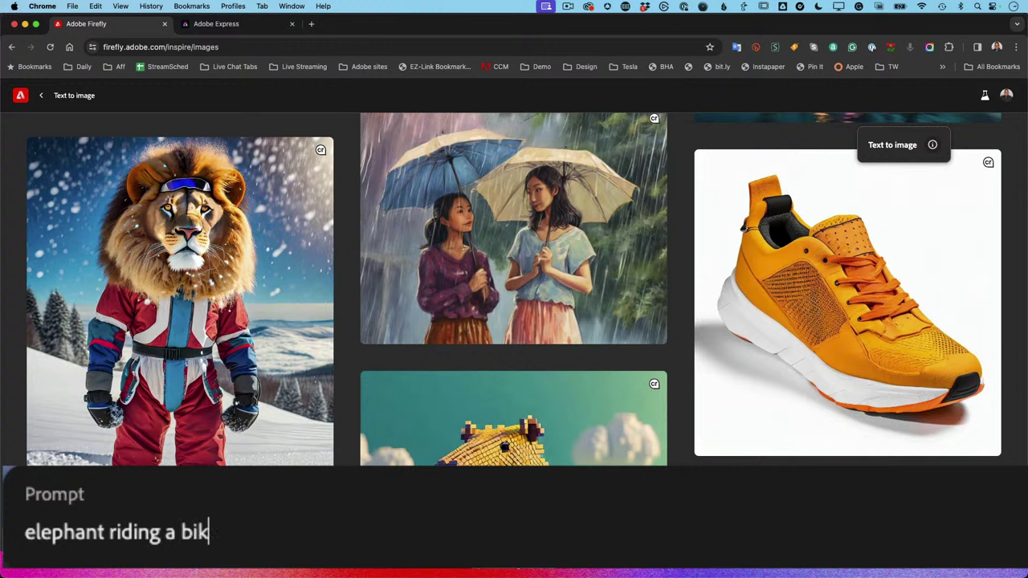
pyautogui.write('e')
pyautogui.write(' wher')
pyautogui.press('BackSpace')
pyautogui.press('BackSpace')
pyautogui.press('BackSpace')
pyautogui.write('e')
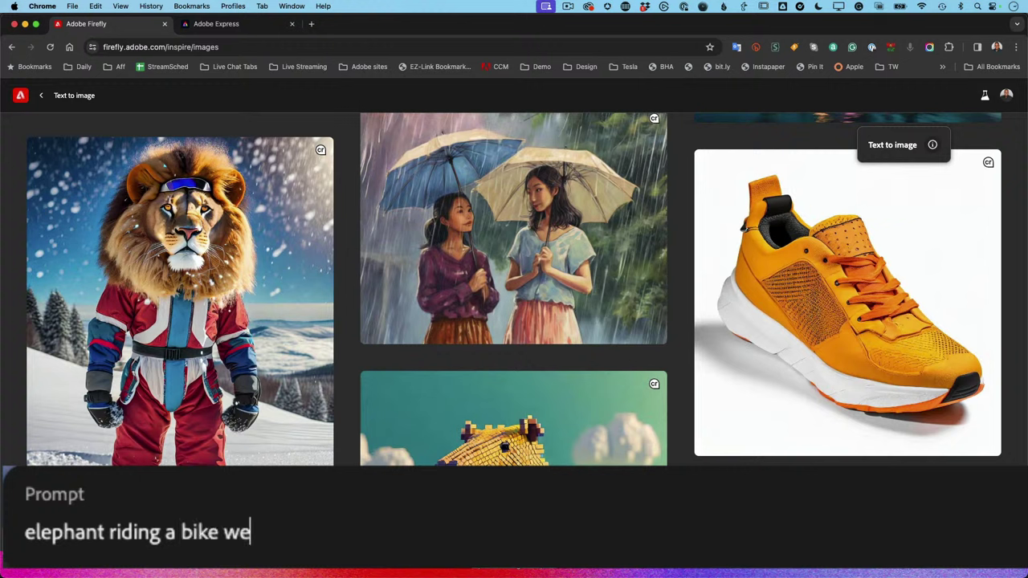
pyautogui.write('aring a top')
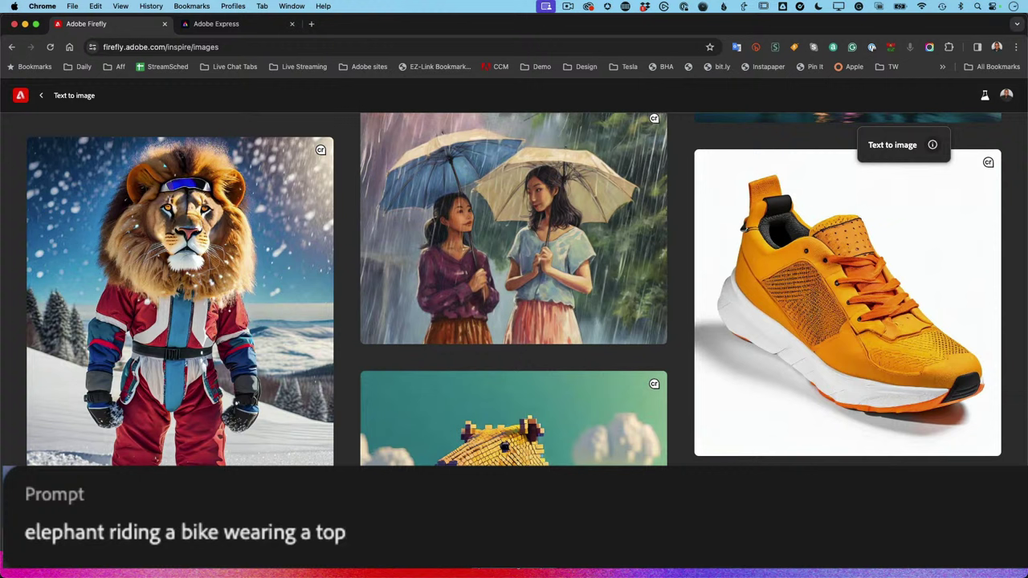
pyautogui.write('hat in ')
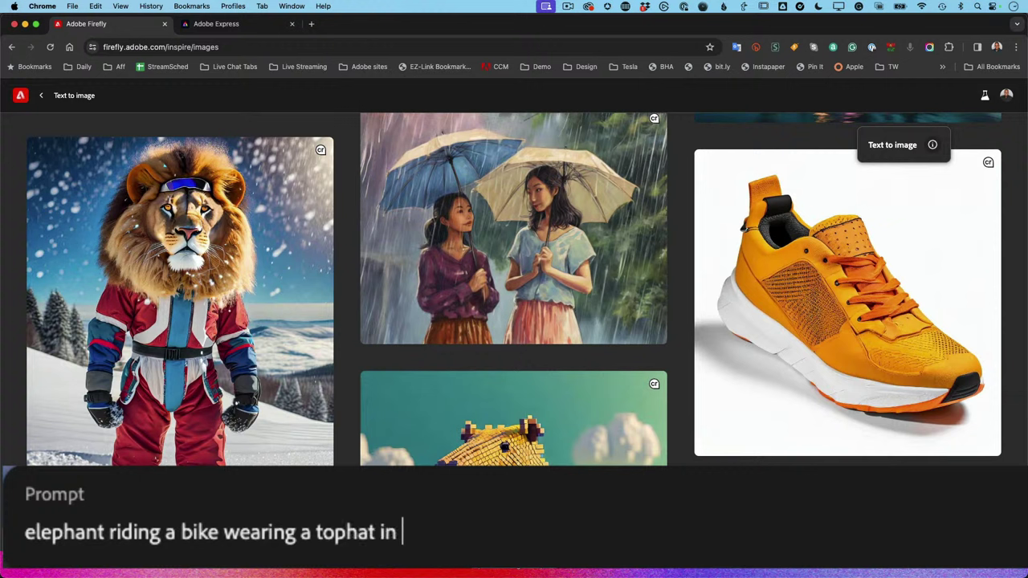
pyautogui.write('times')
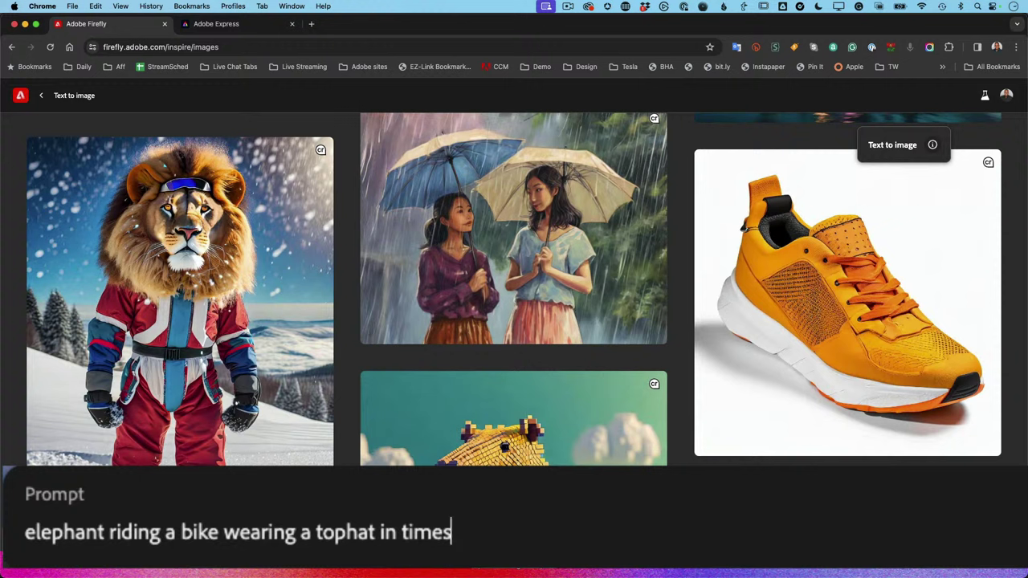
pyautogui.press('BackSpace')
pyautogui.write('ssquare')
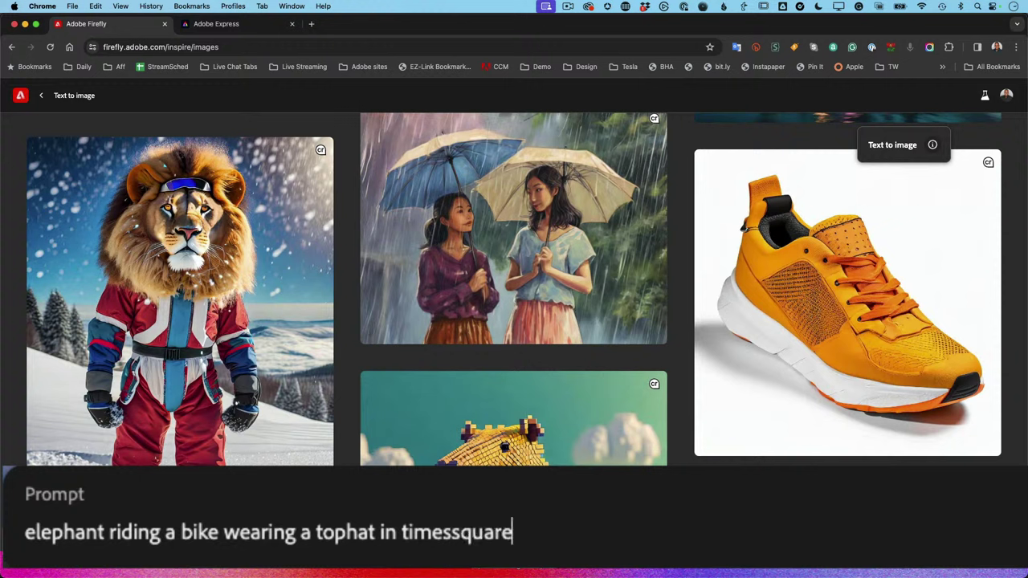
pyautogui.click(453, 533)
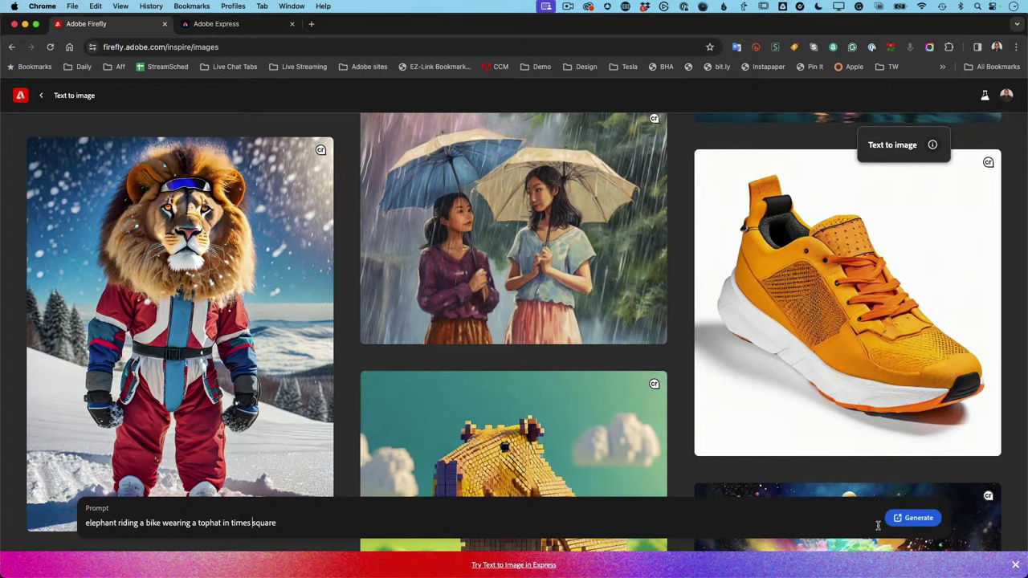
pyautogui.click(916, 524)
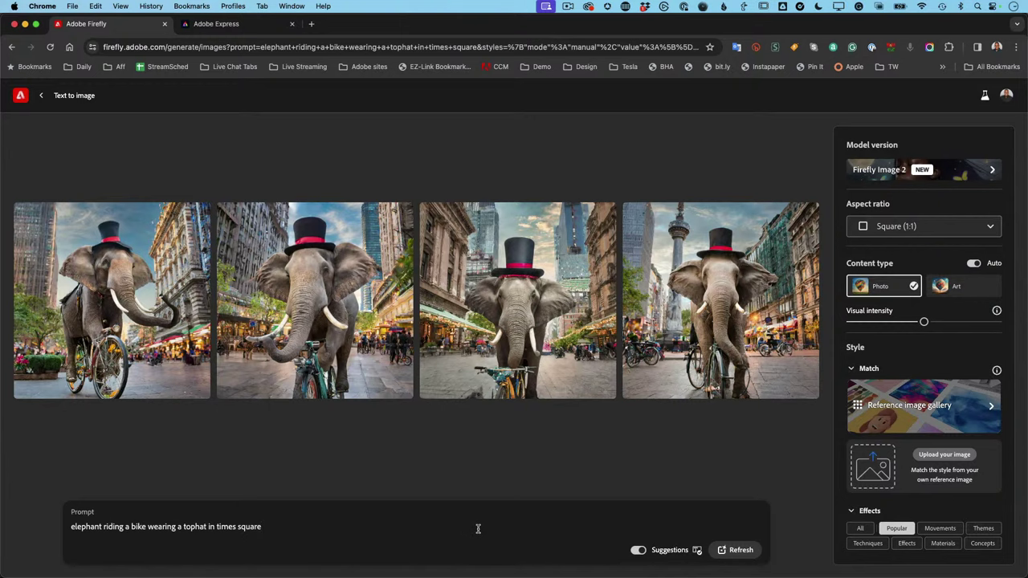
# Replace the prompt with "A bunch of ball", accept the suggestion "A bunch of balloons floating over the ocean at sunset", and generate the images.
pyautogui.press('super+a')
pyautogui.write('A bunch of b')
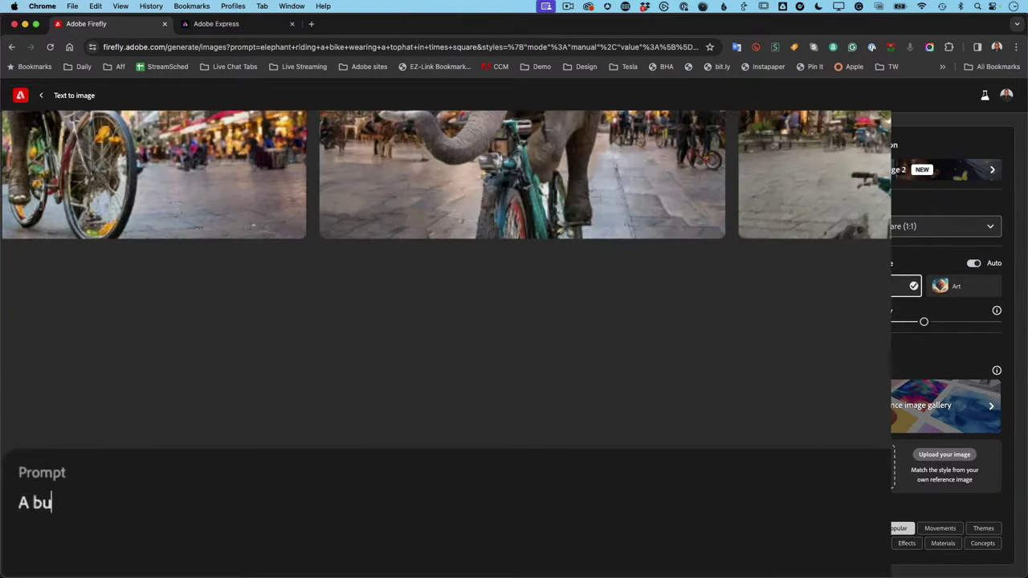
pyautogui.write('all')
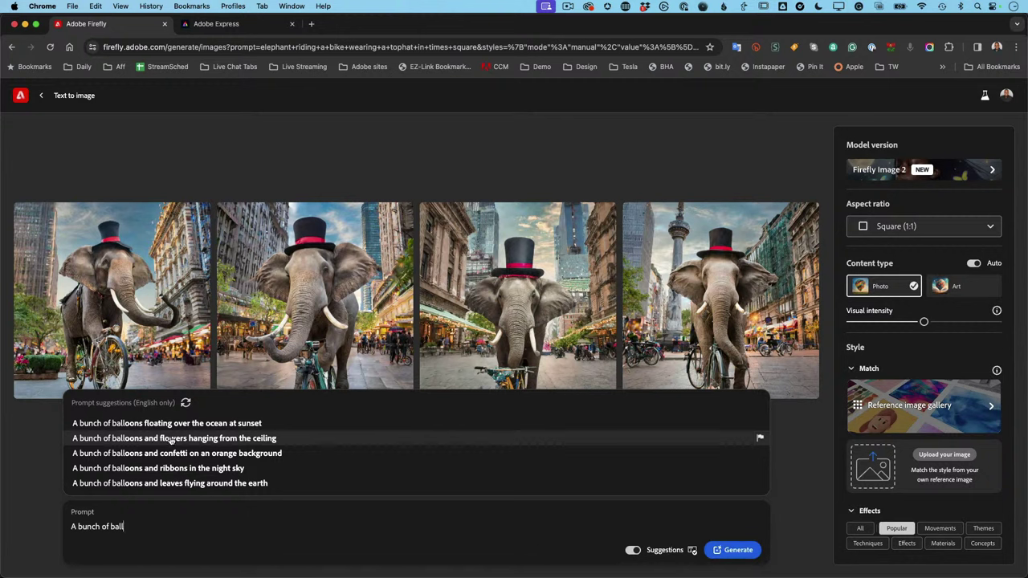
pyautogui.click(220, 425)
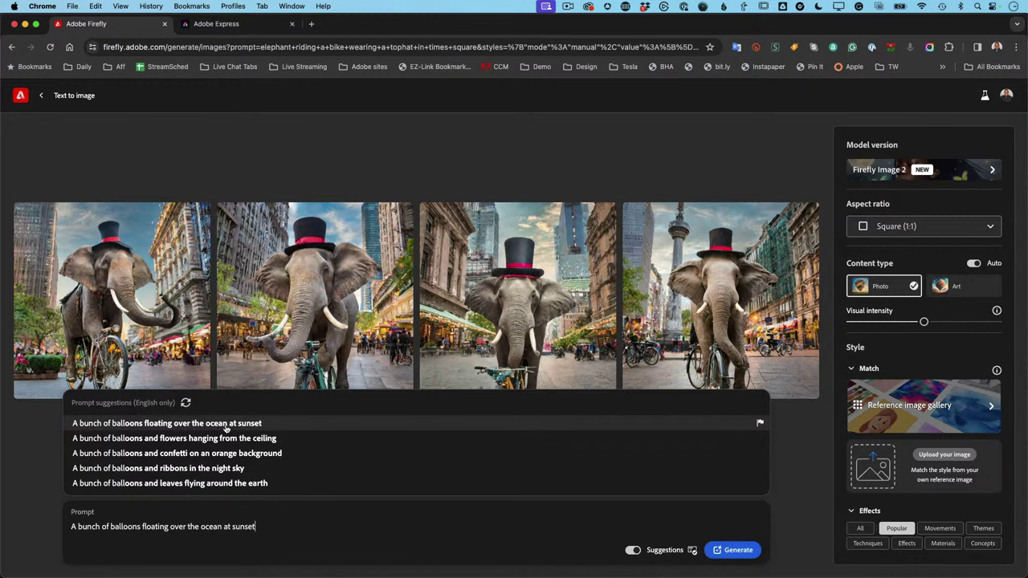
pyautogui.click(734, 553)
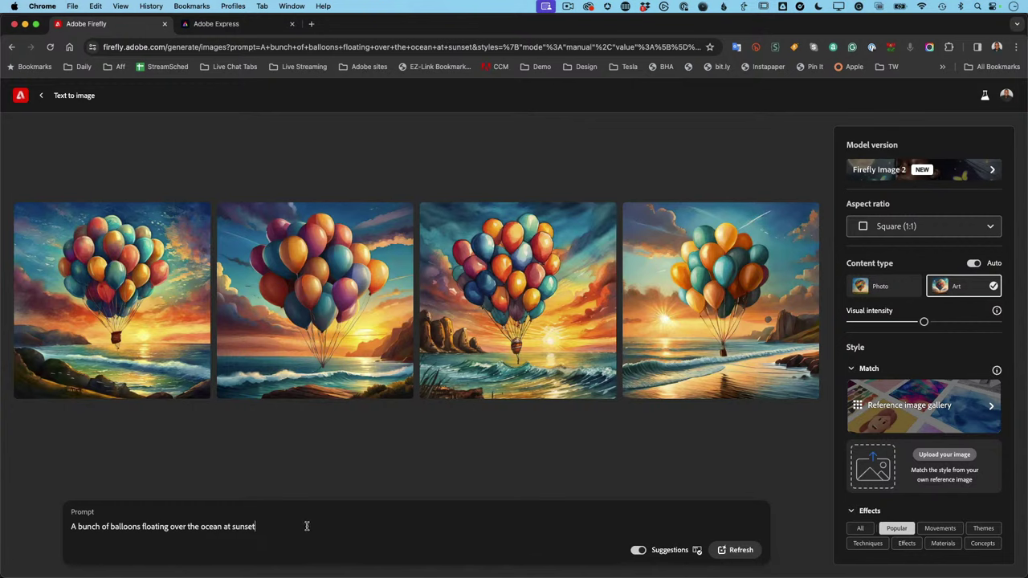
# Replace the balloon prompt with "an elephant riding a bike wearing a tophat in times square" and generate the images.
pyautogui.moveTo(306, 526); pyautogui.dragTo(303, 501)
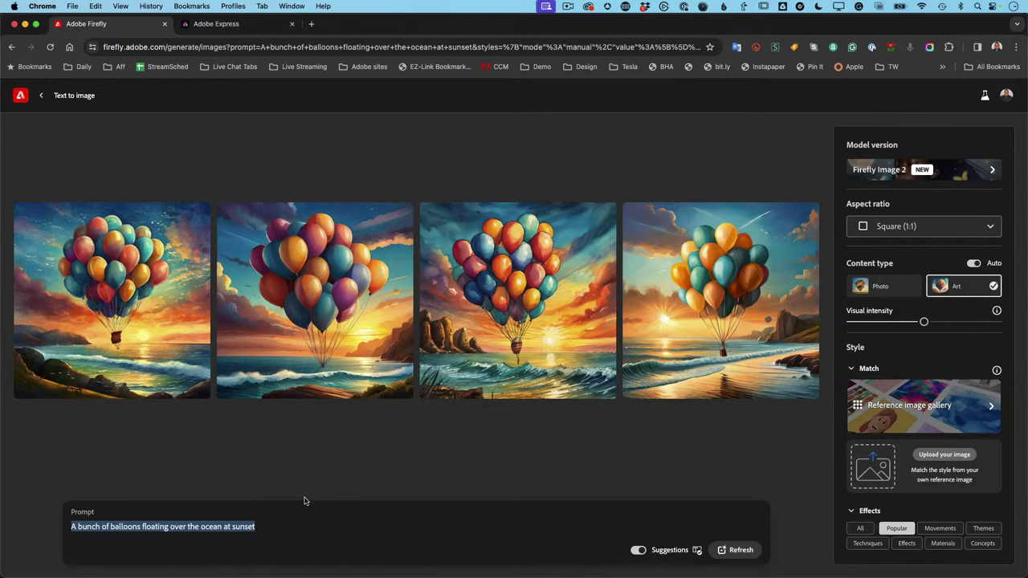
pyautogui.write('an ele')
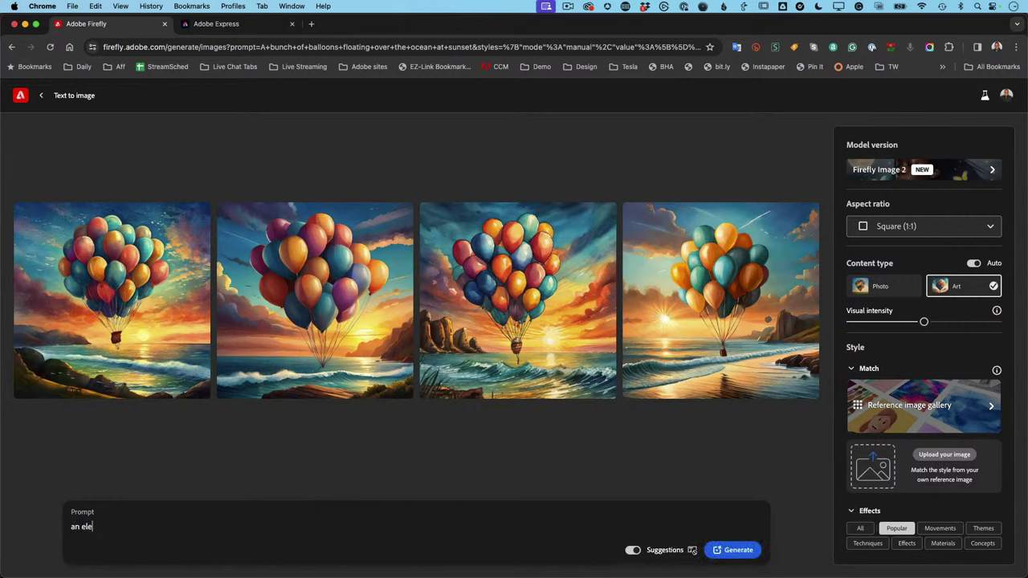
pyautogui.write('phant')
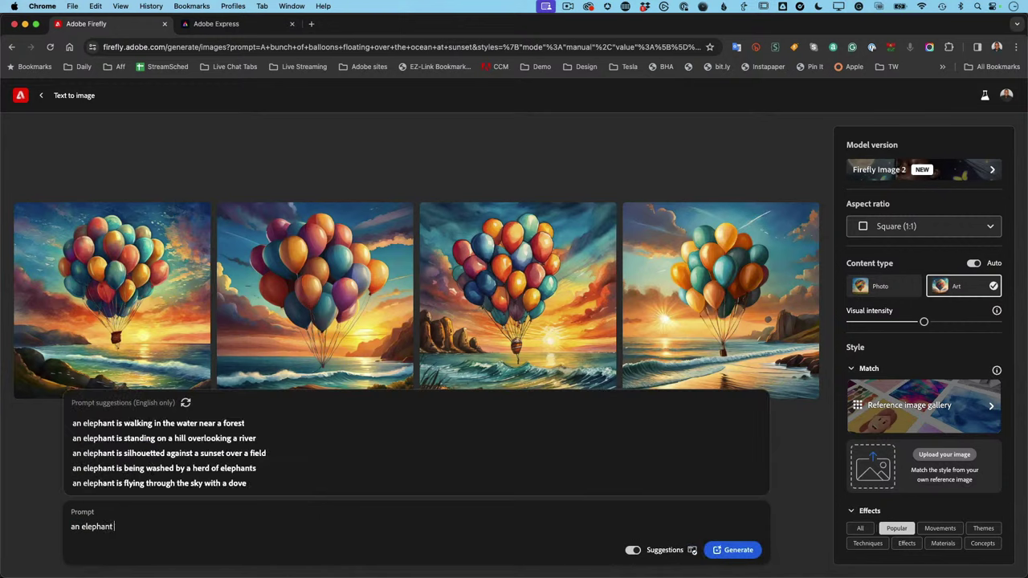
pyautogui.write(' riding a b')
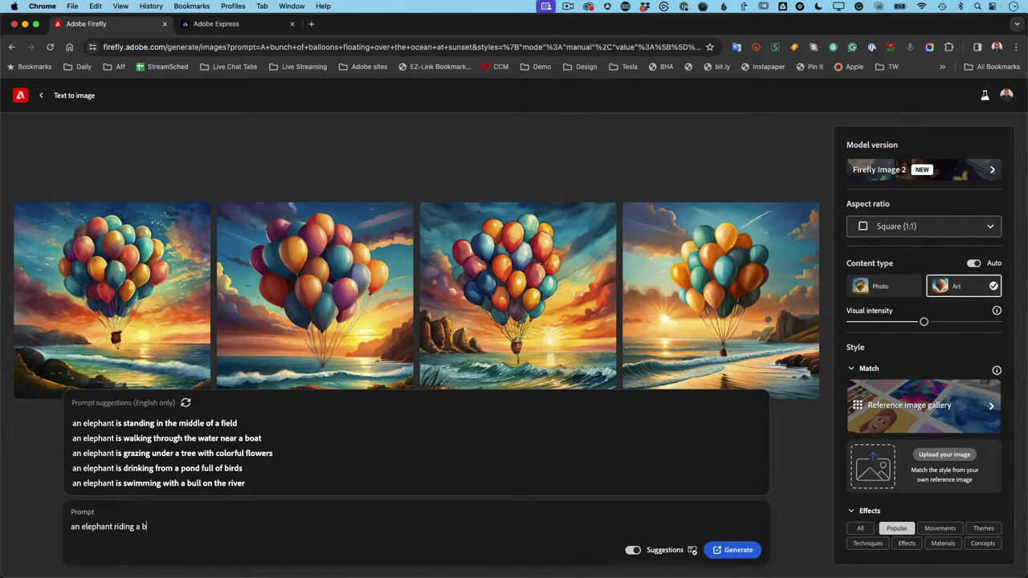
pyautogui.write('ike')
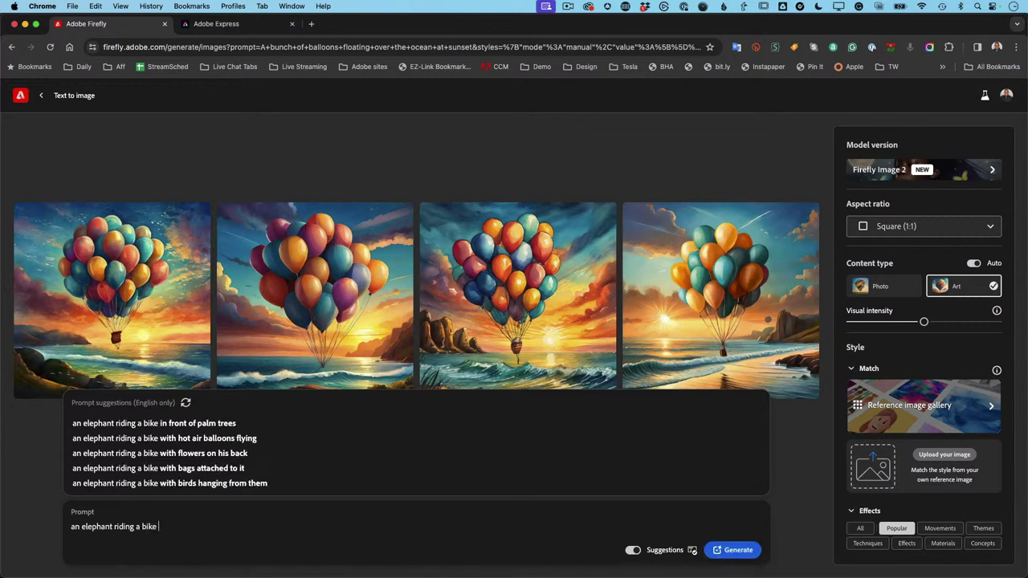
pyautogui.write(' wearing a top h')
pyautogui.press('BackSpace')
pyautogui.write('hat in ')
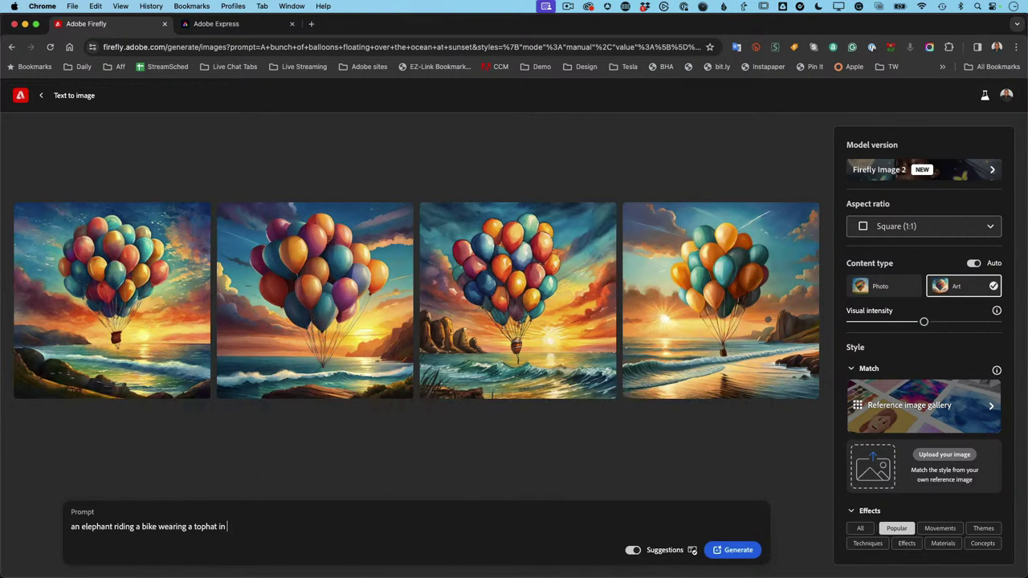
pyautogui.write('times square')
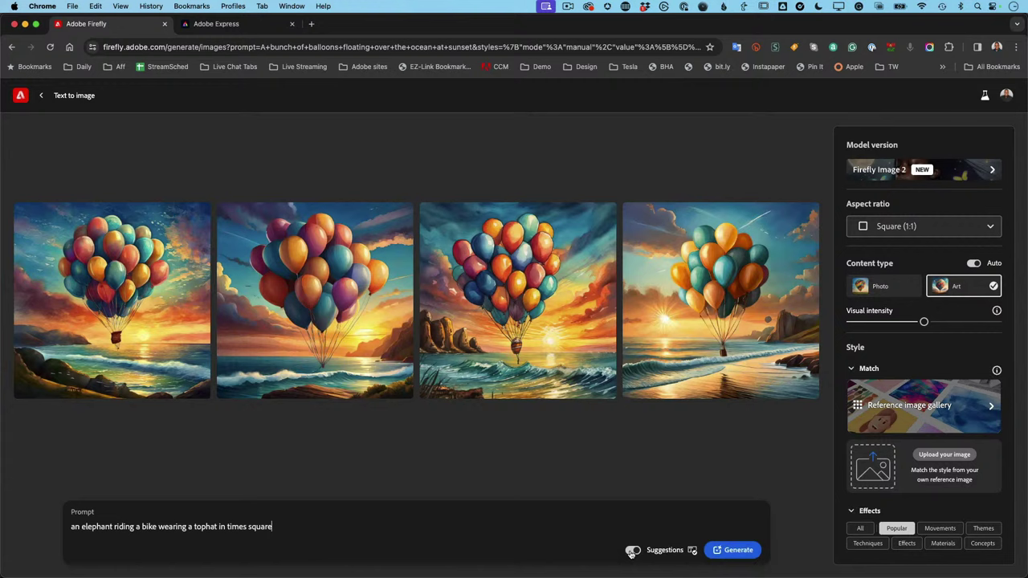
pyautogui.click(730, 550)
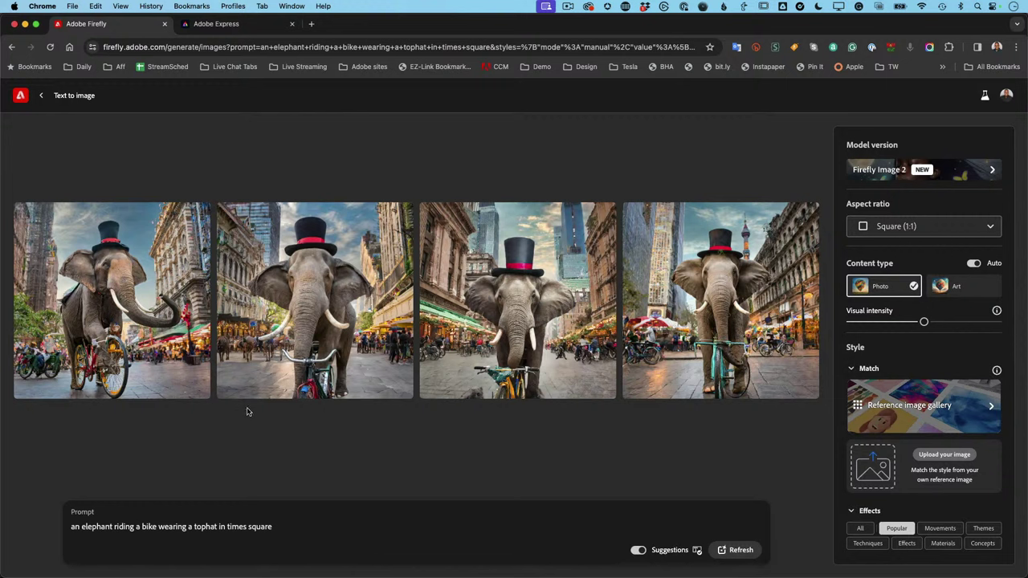
# Save the first elephant image to Favorites and check the Favorites page before returning to the generated results.
pyautogui.moveTo(95, 328)
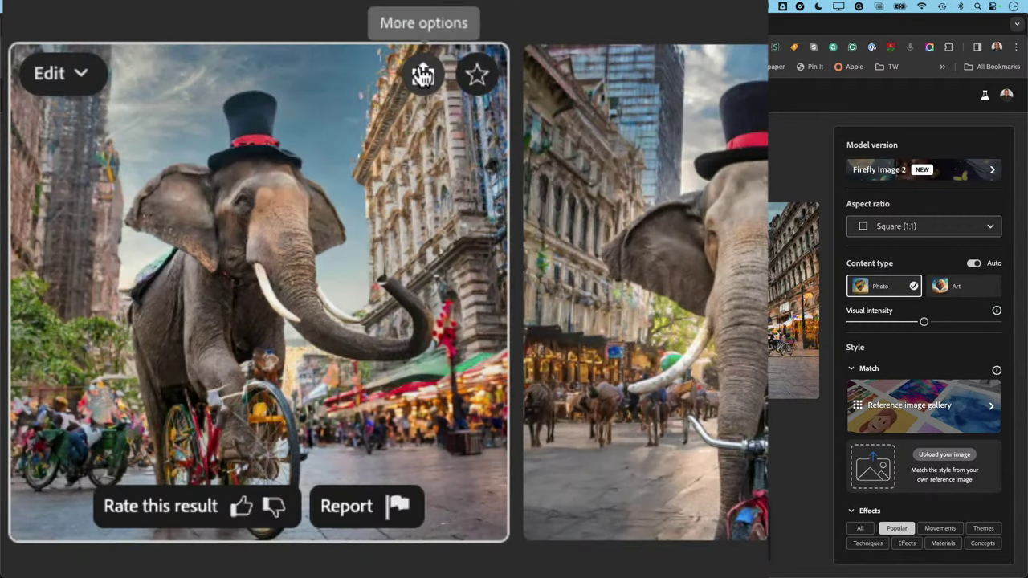
pyautogui.click(423, 75)
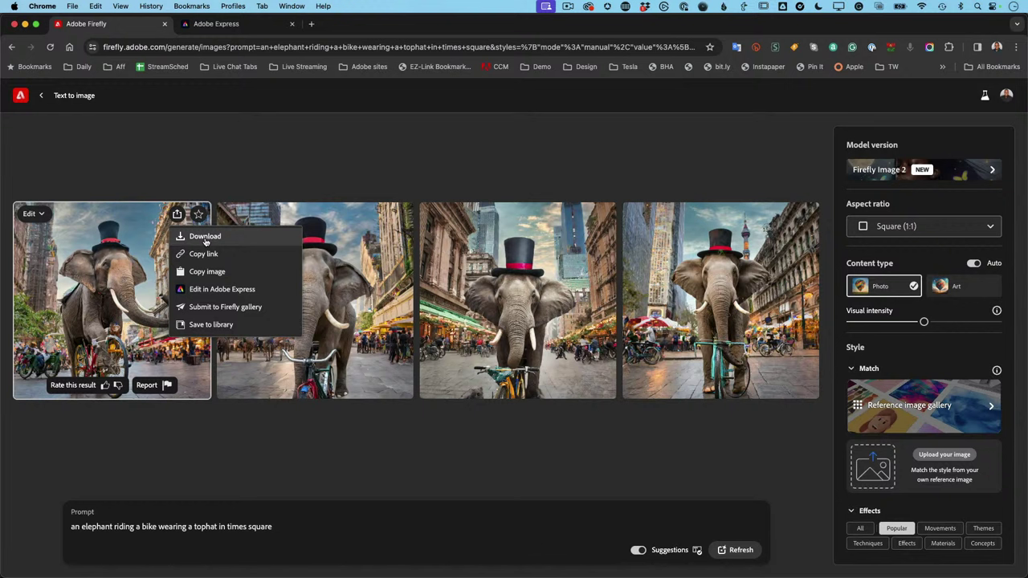
pyautogui.click(138, 236)
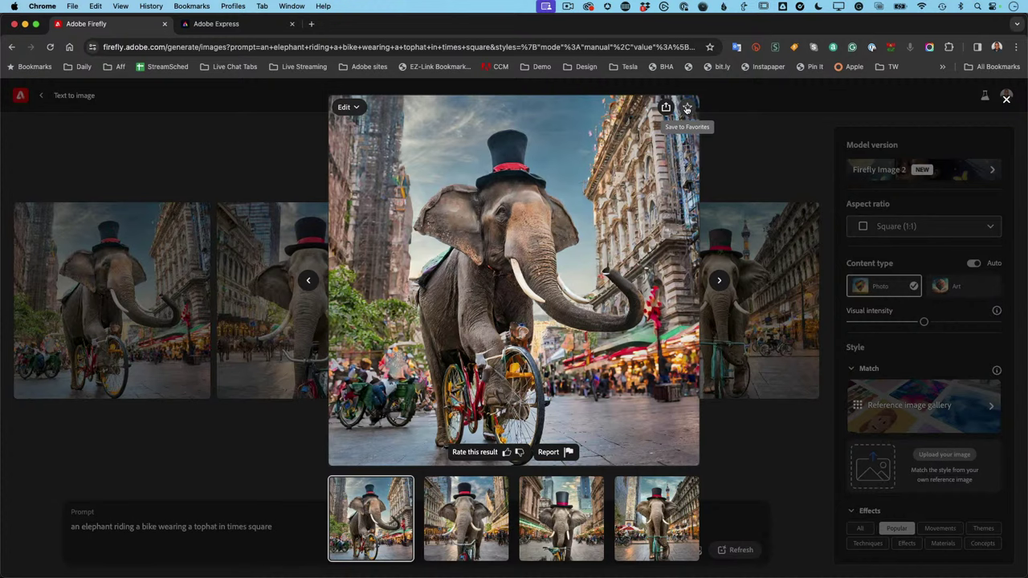
pyautogui.click(686, 108)
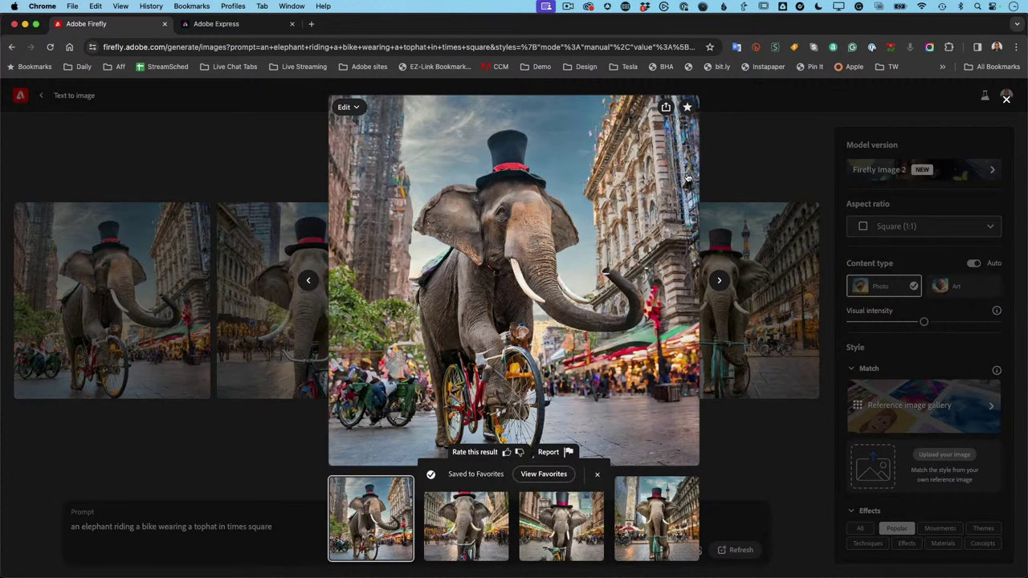
pyautogui.click(558, 474)
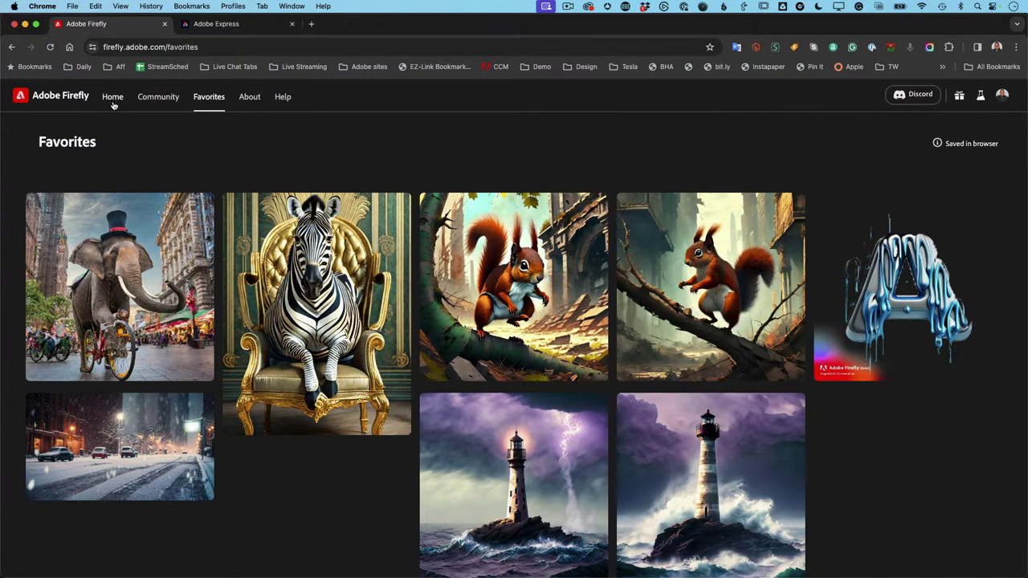
pyautogui.click(12, 47)
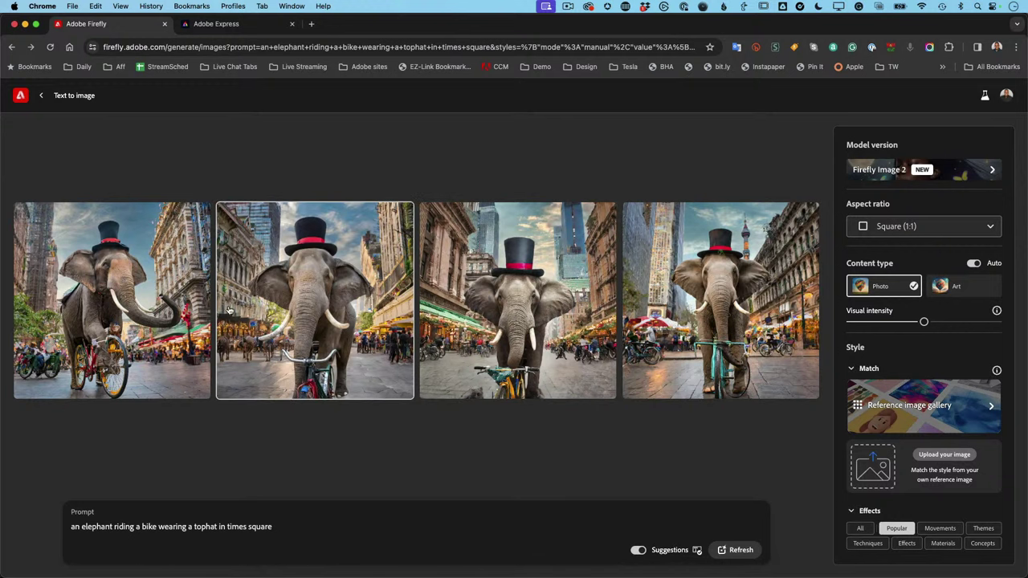
# Set the aspect ratio to Widescreen (16:9) and regenerate the elephant images.
pyautogui.moveTo(159, 302)
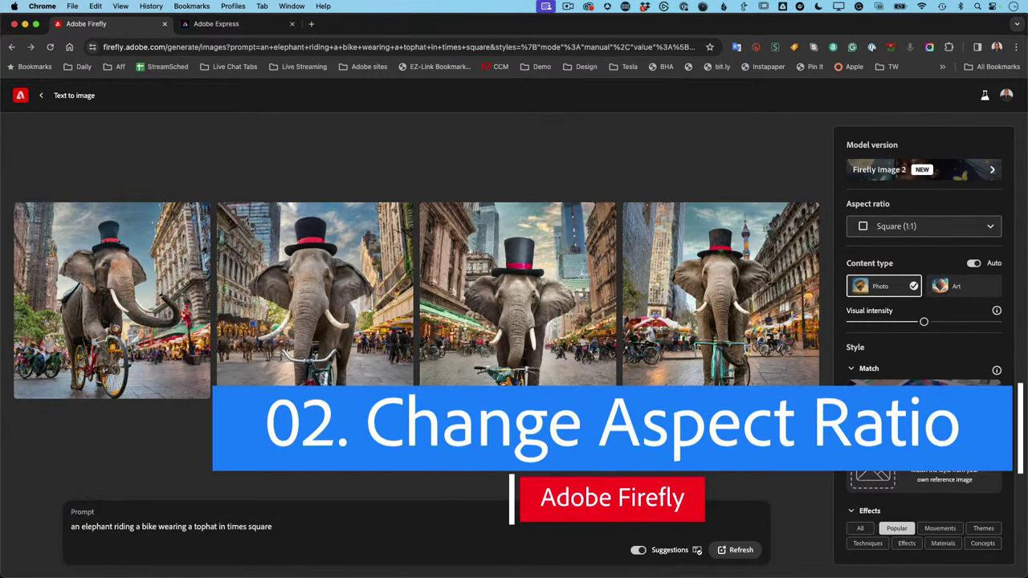
pyautogui.moveTo(498, 361)
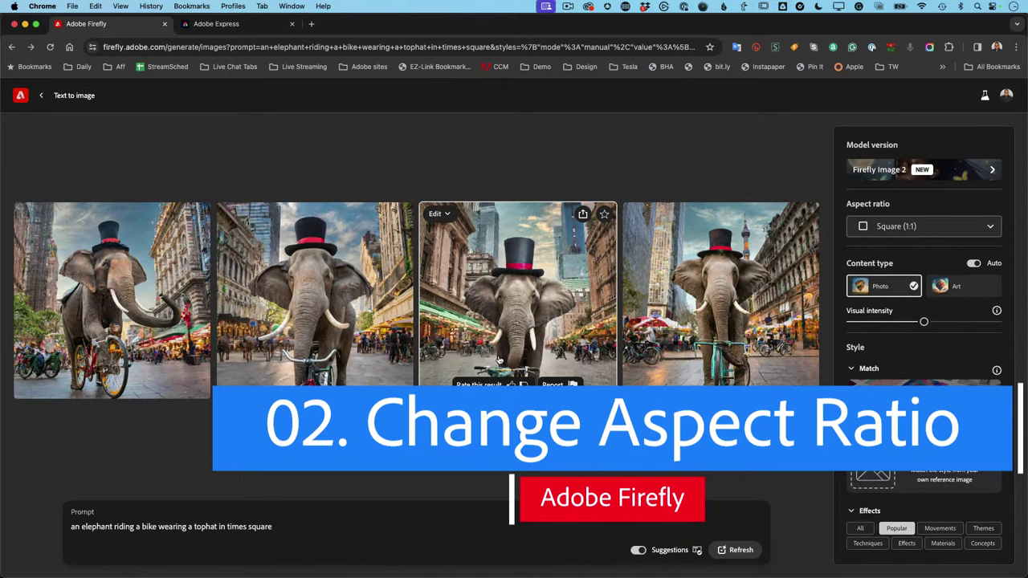
pyautogui.click(906, 231)
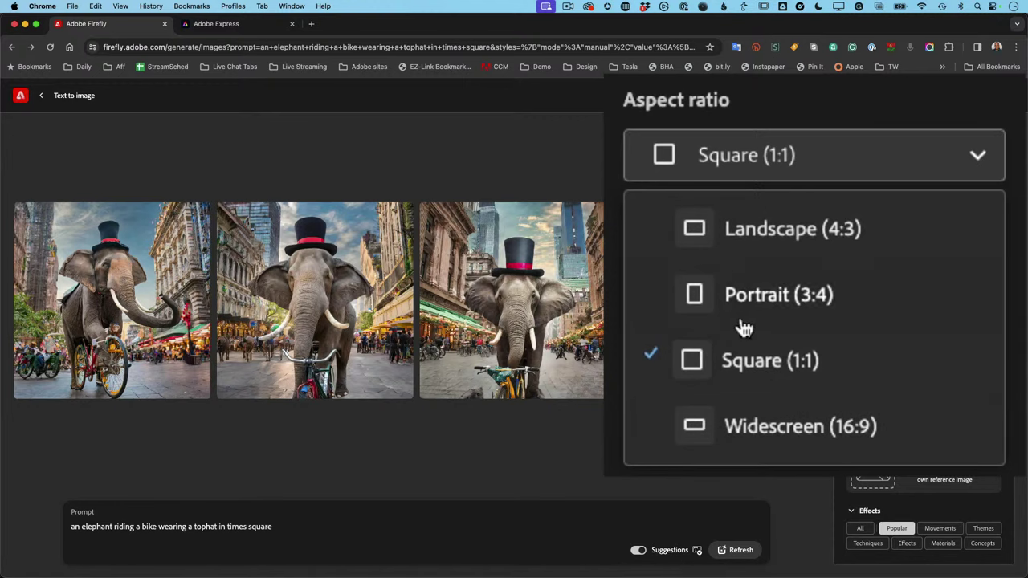
pyautogui.click(750, 427)
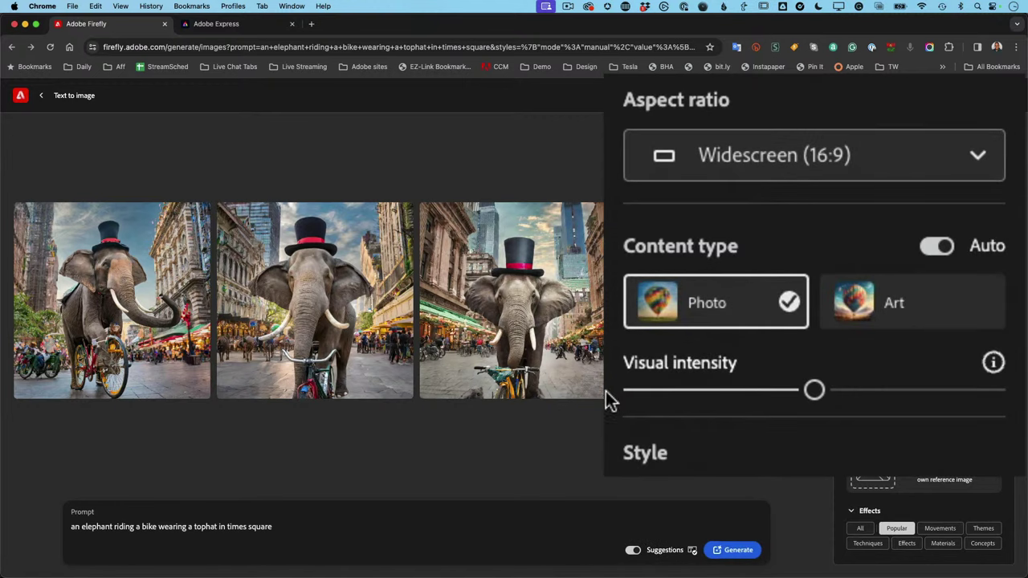
pyautogui.click(733, 551)
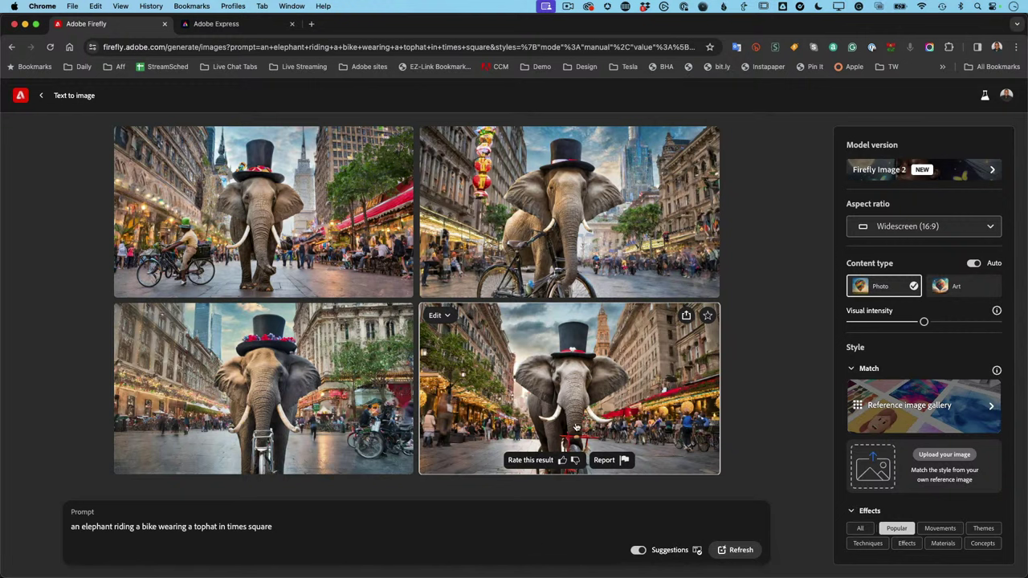
# Save the fourth widescreen elephant image to Favorites, and regenerate the set with the content type set to Art.
pyautogui.click(707, 315)
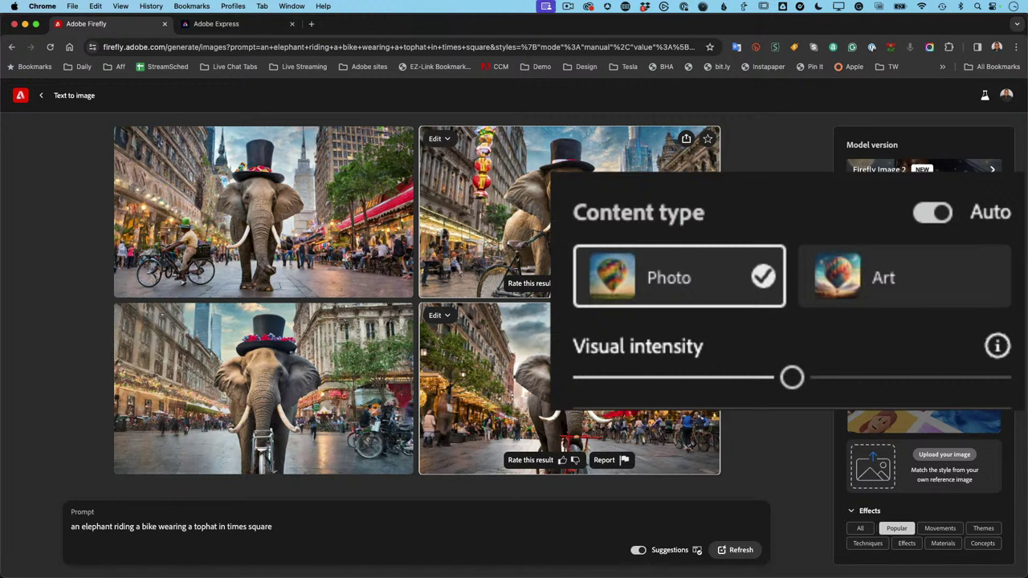
pyautogui.click(903, 295)
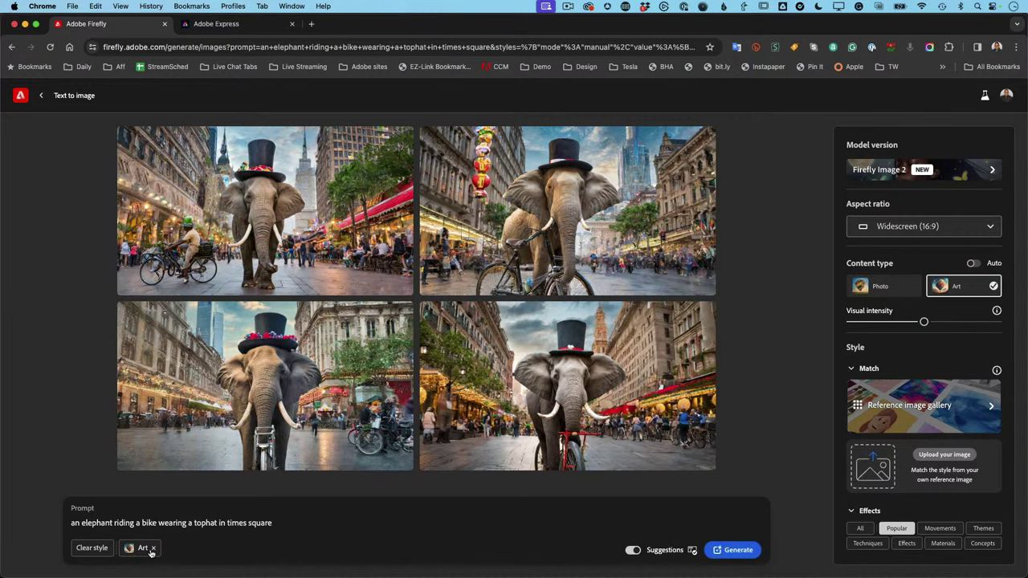
pyautogui.click(732, 550)
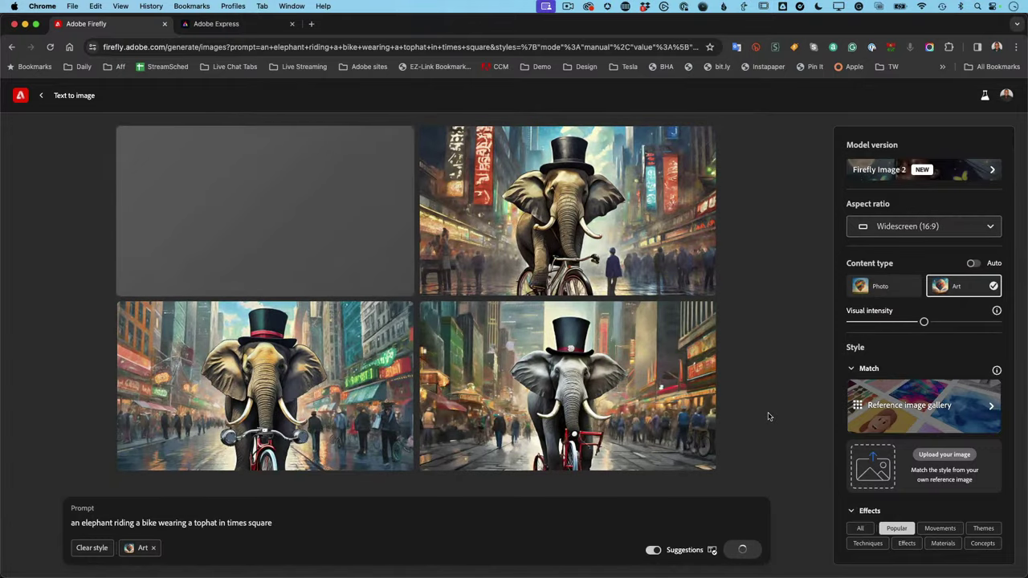
# Raise the visual intensity to its maximum and regenerate the widescreen elephant art images.
pyautogui.moveTo(595, 452)
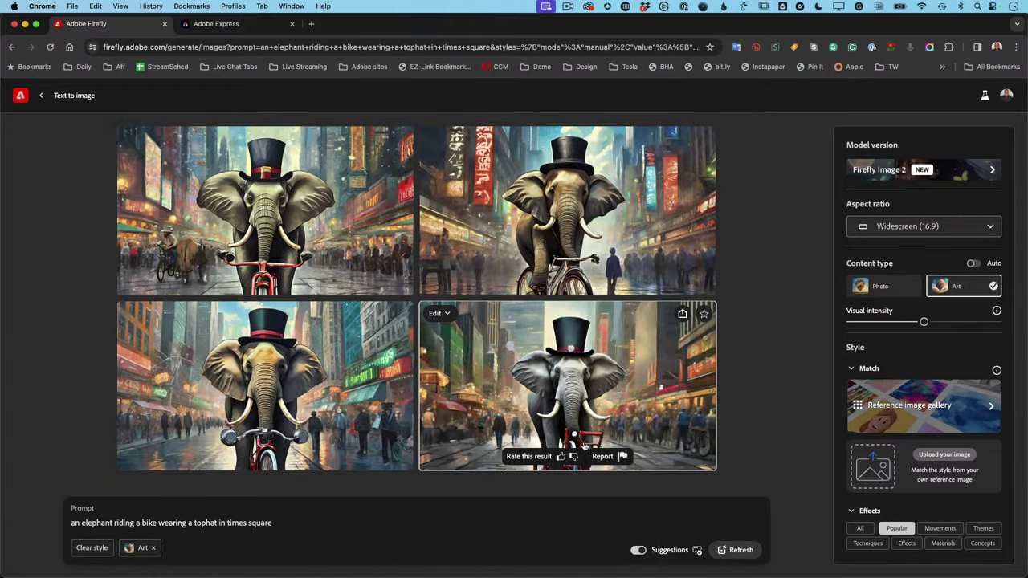
pyautogui.moveTo(384, 428)
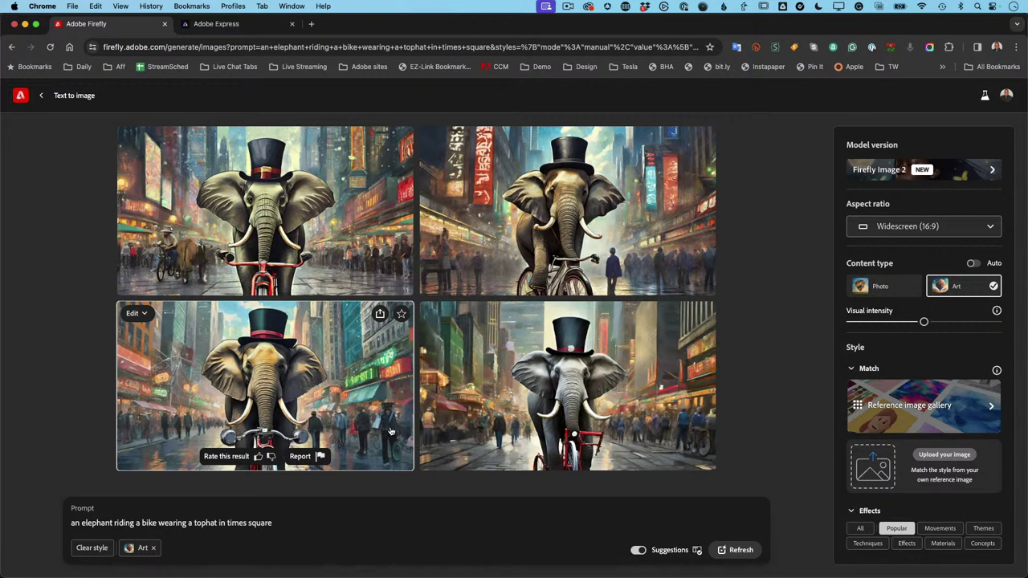
pyautogui.moveTo(626, 410)
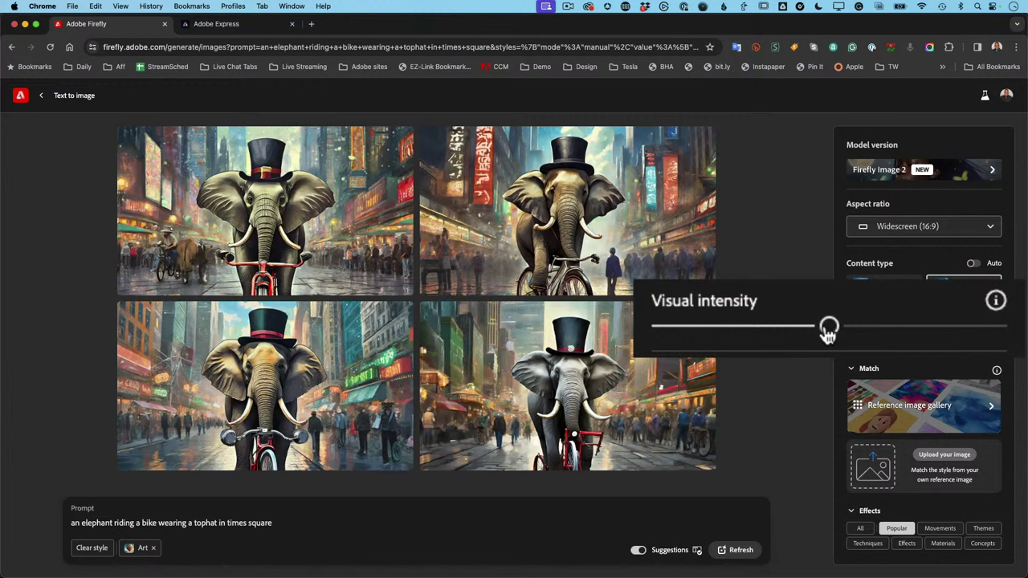
pyautogui.moveTo(831, 330); pyautogui.dragTo(993, 348)
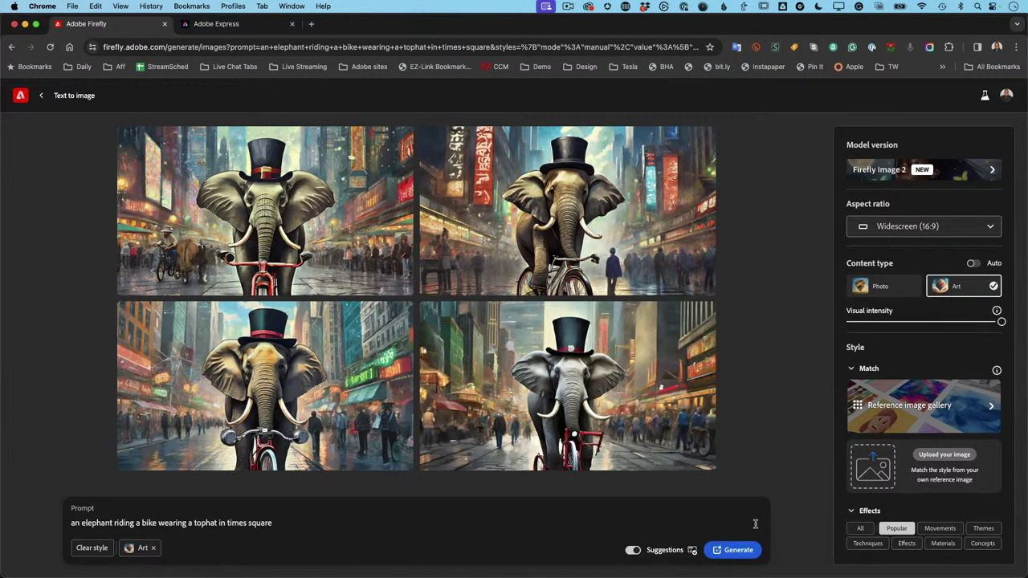
pyautogui.click(741, 553)
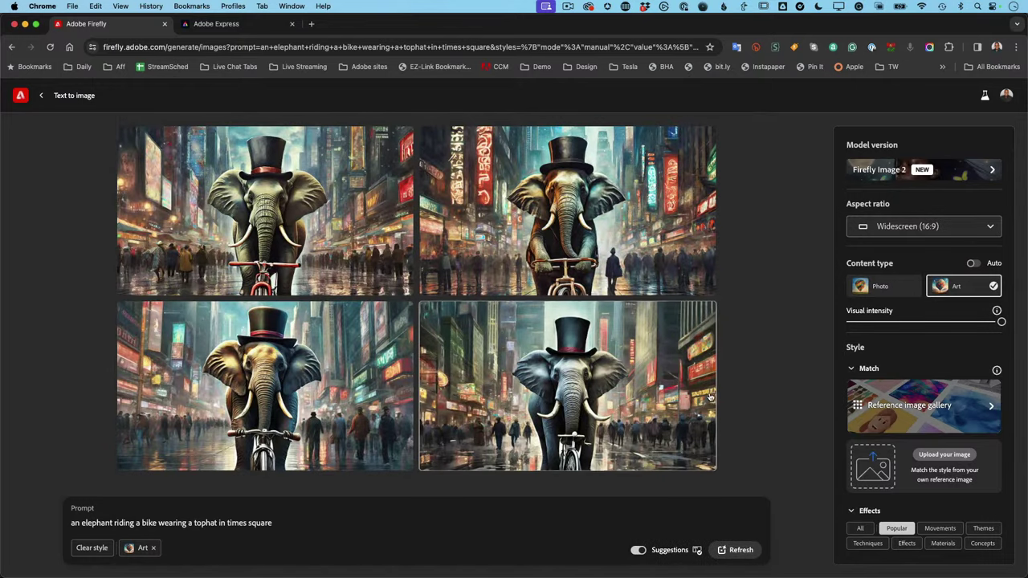
pyautogui.moveTo(698, 400)
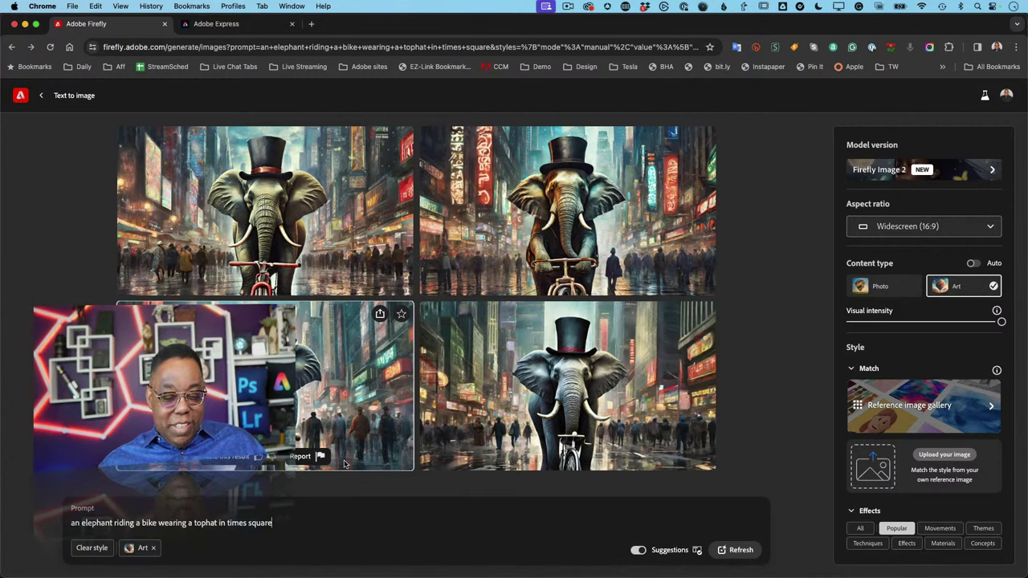
# Replace the elephant prompt with "a beautiful woman with good skin" and generate the images.
pyautogui.tripleClick(278, 522)
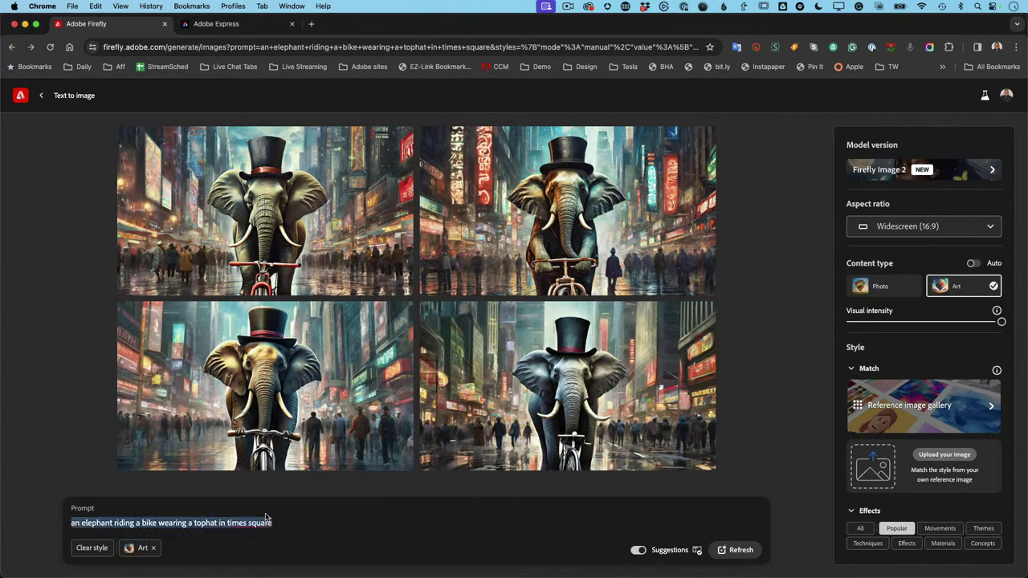
pyautogui.write('a')
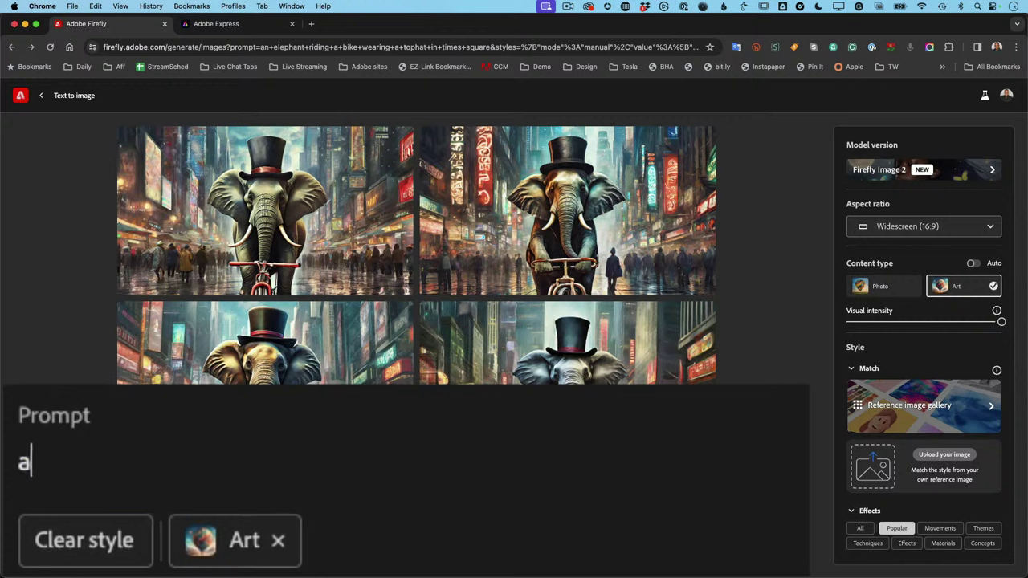
pyautogui.write(' beauti')
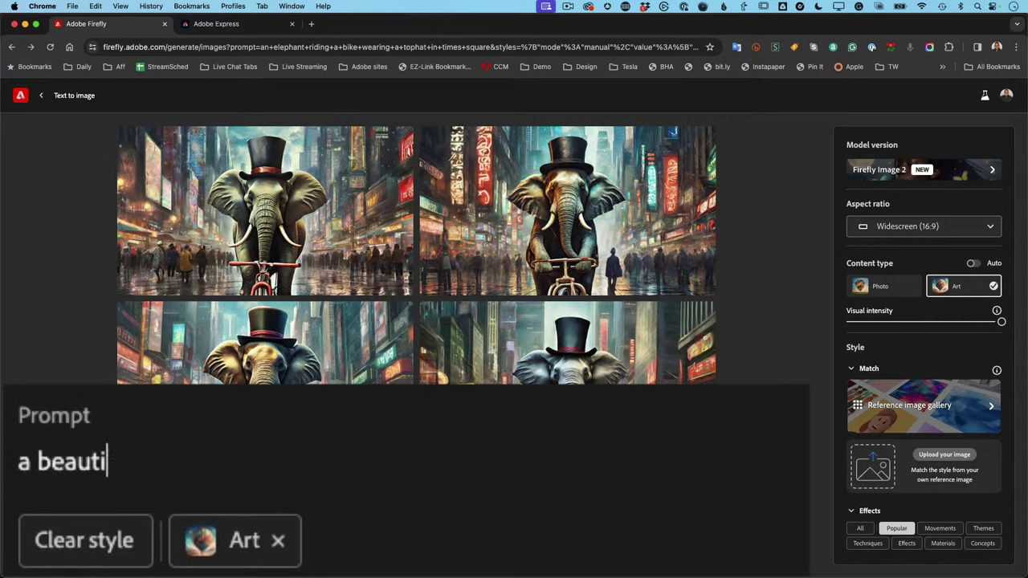
pyautogui.write('ful wom')
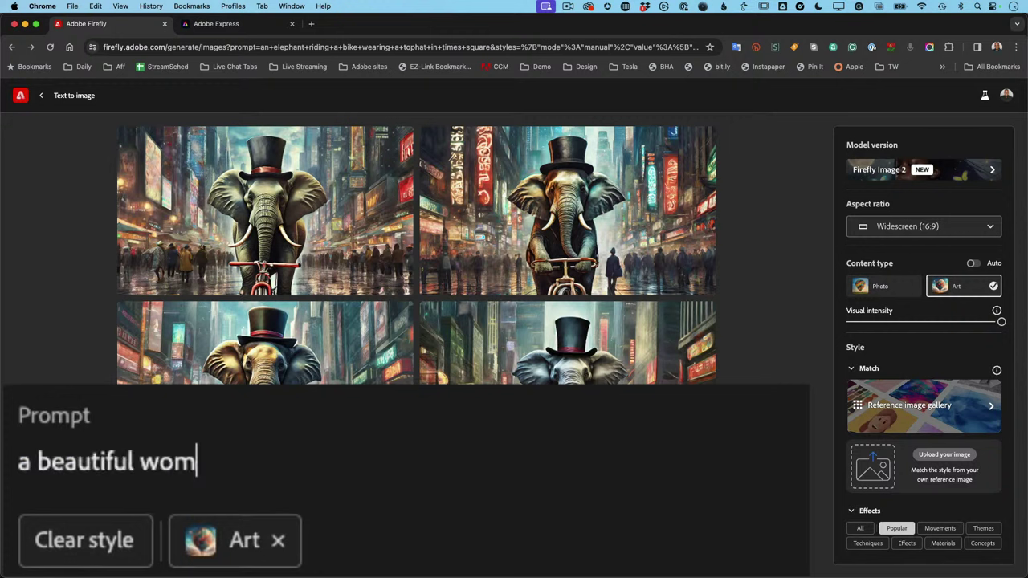
pyautogui.write('an with')
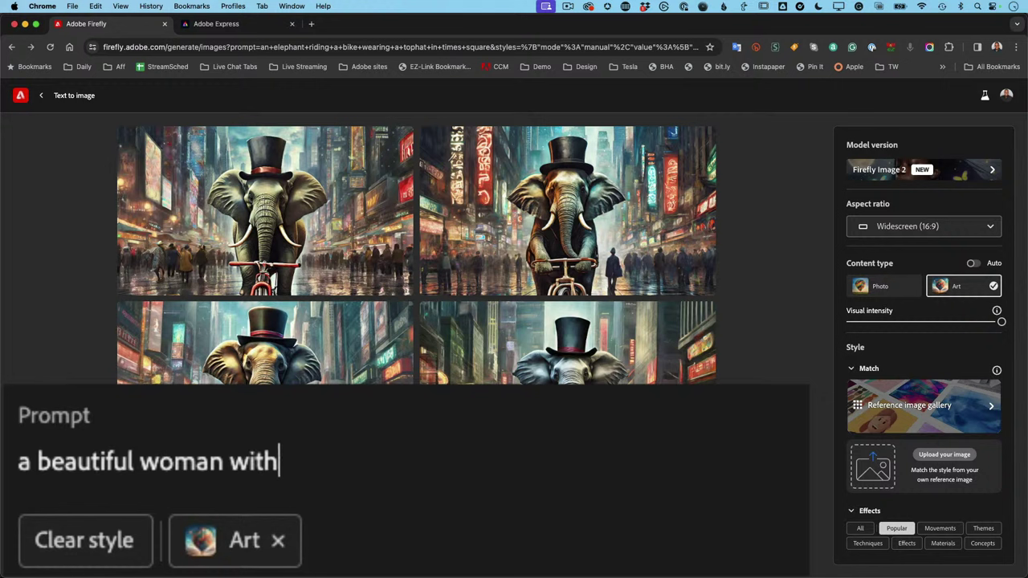
pyautogui.write(' good skin')
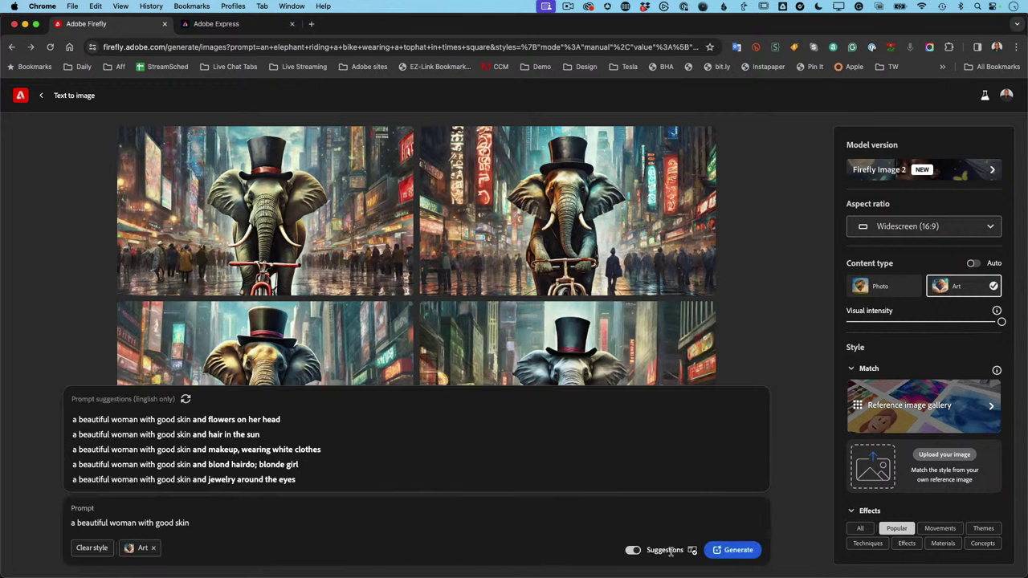
pyautogui.click(738, 551)
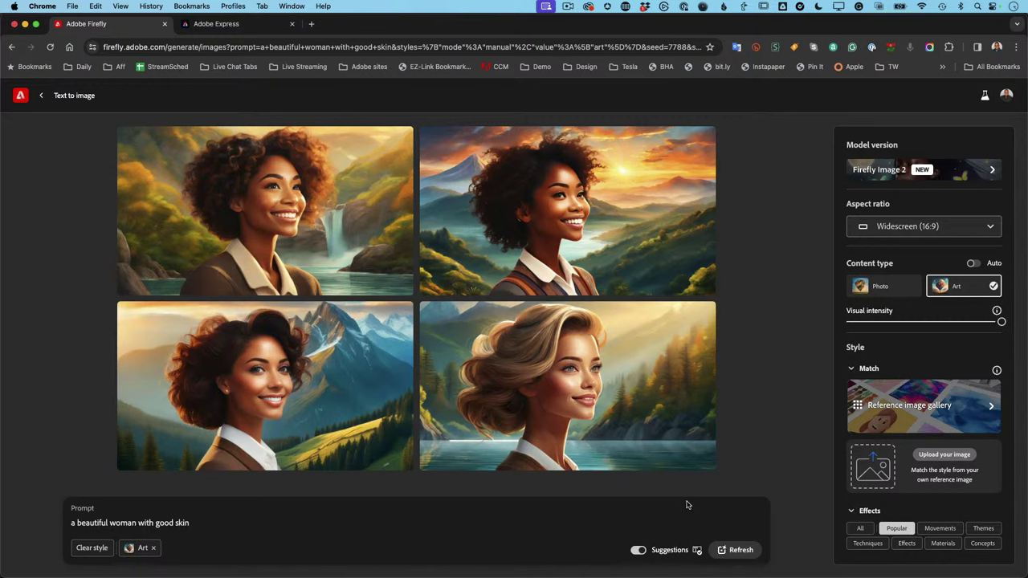
# Set the content type to Photo and the aspect ratio to Portrait (3:4), and regenerate the woman images.
pyautogui.click(887, 287)
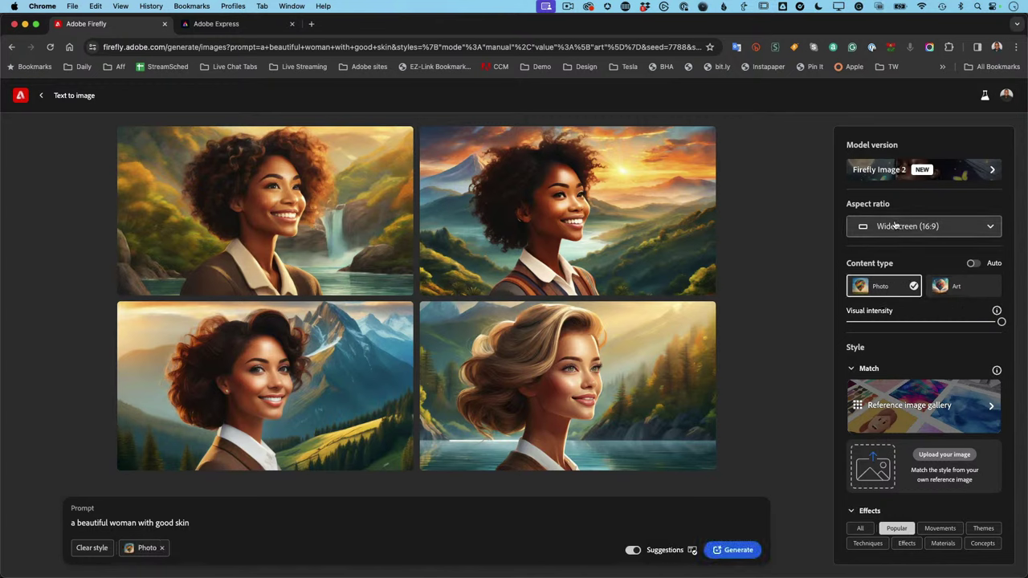
pyautogui.click(895, 227)
pyautogui.click(883, 284)
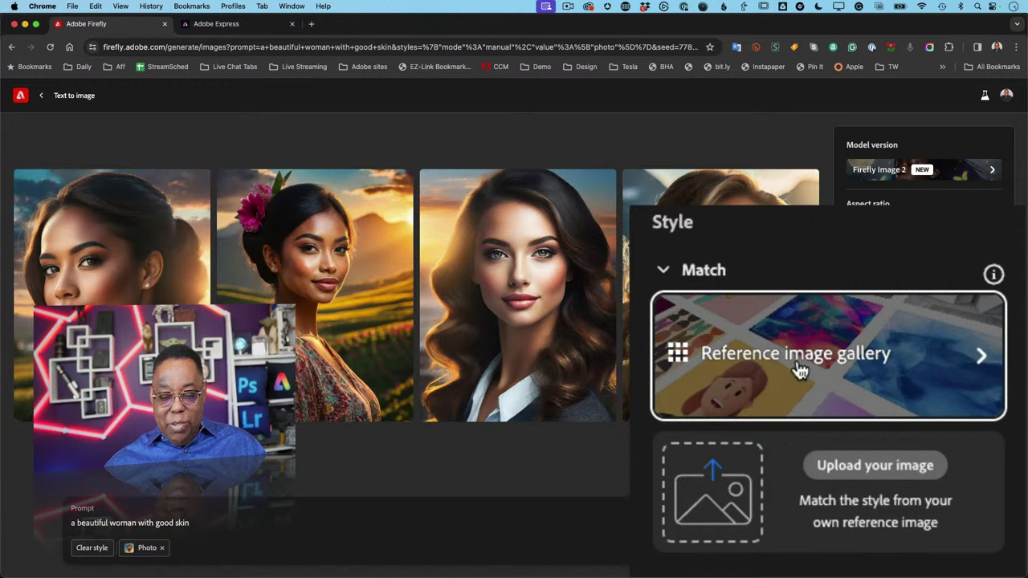
# Preview Addjewelry.jpg, upload it as the style reference image, and generate the portraits in its style.
pyautogui.click(838, 480)
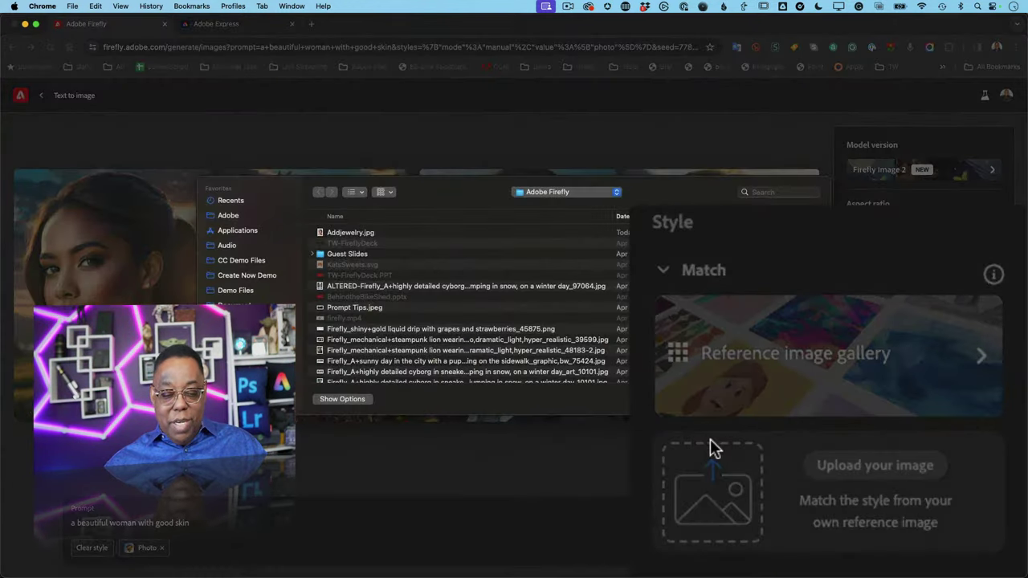
pyautogui.click(383, 235)
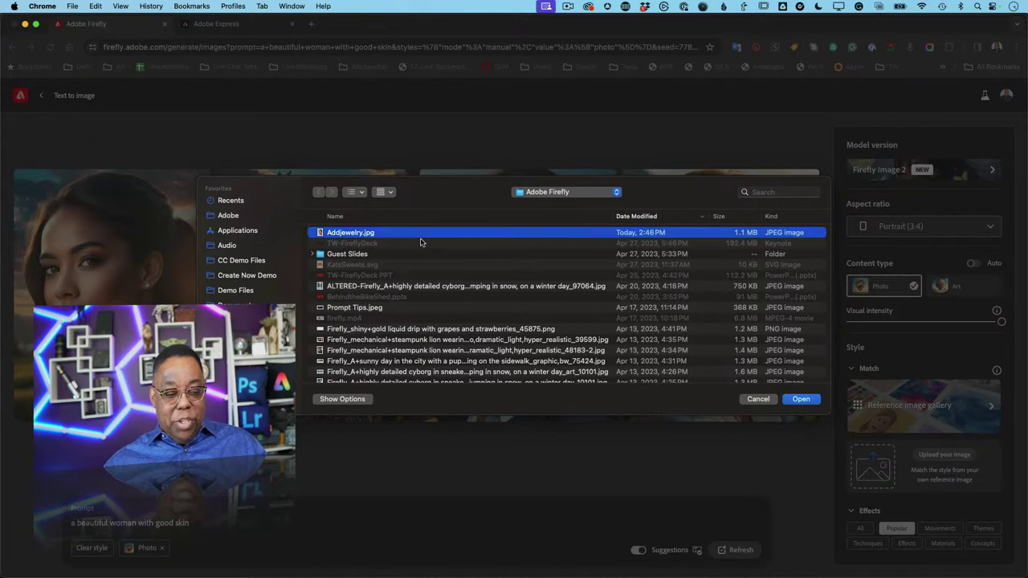
pyautogui.press('space')
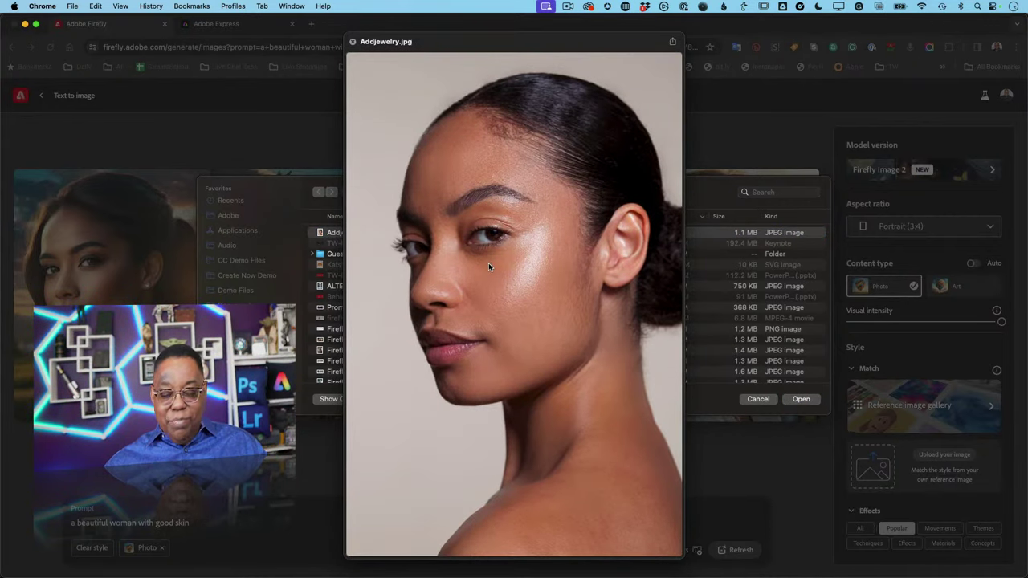
pyautogui.press('space')
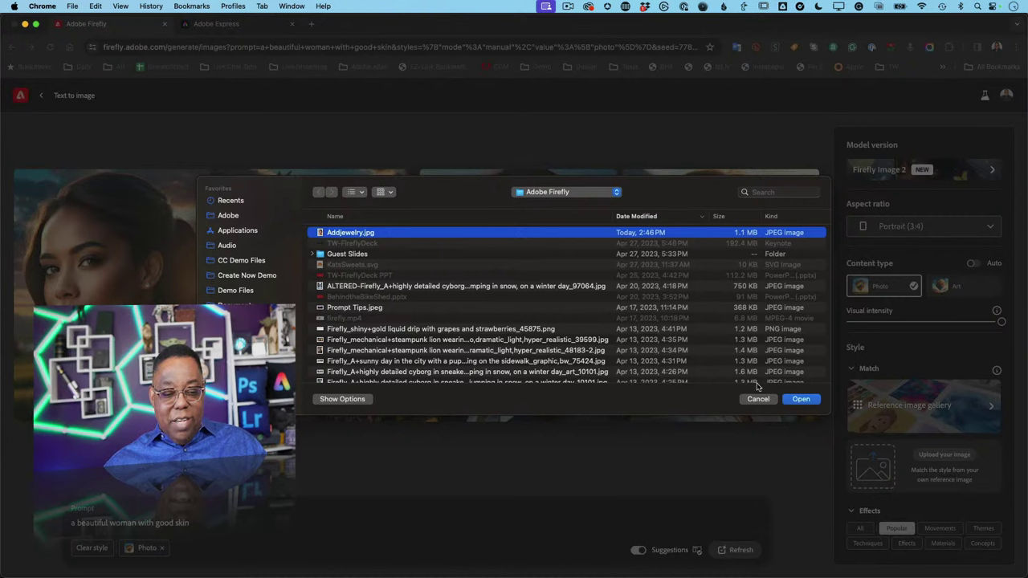
pyautogui.press('Return')
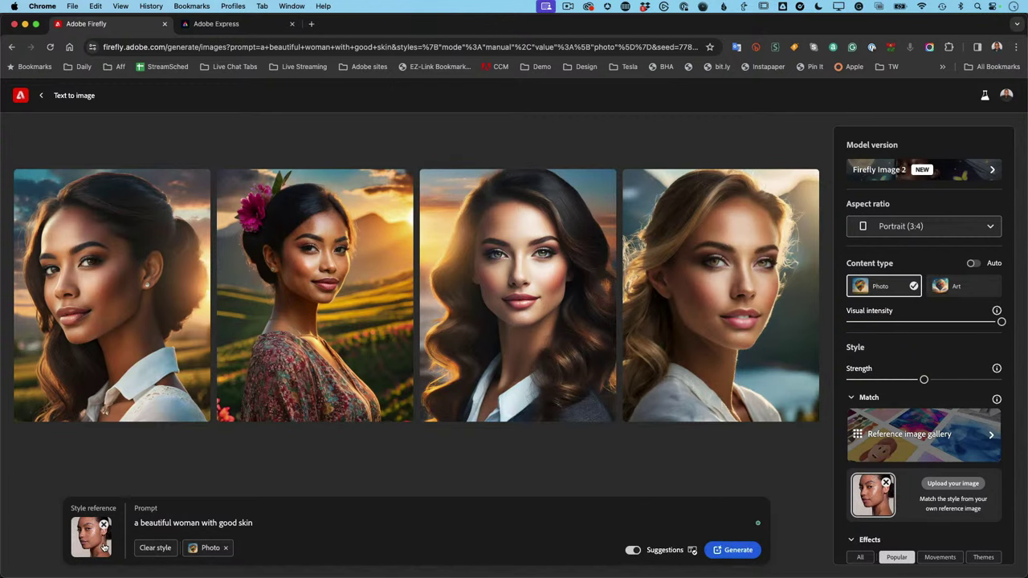
pyautogui.click(732, 549)
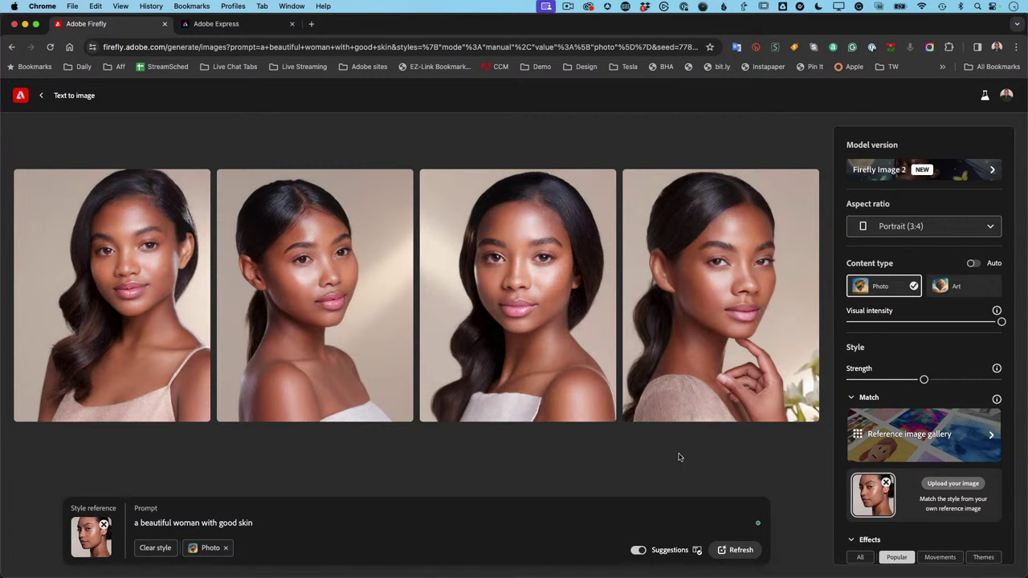
# Look over the styles in the Reference image gallery and return to the generation settings.
pyautogui.moveTo(24, 569)
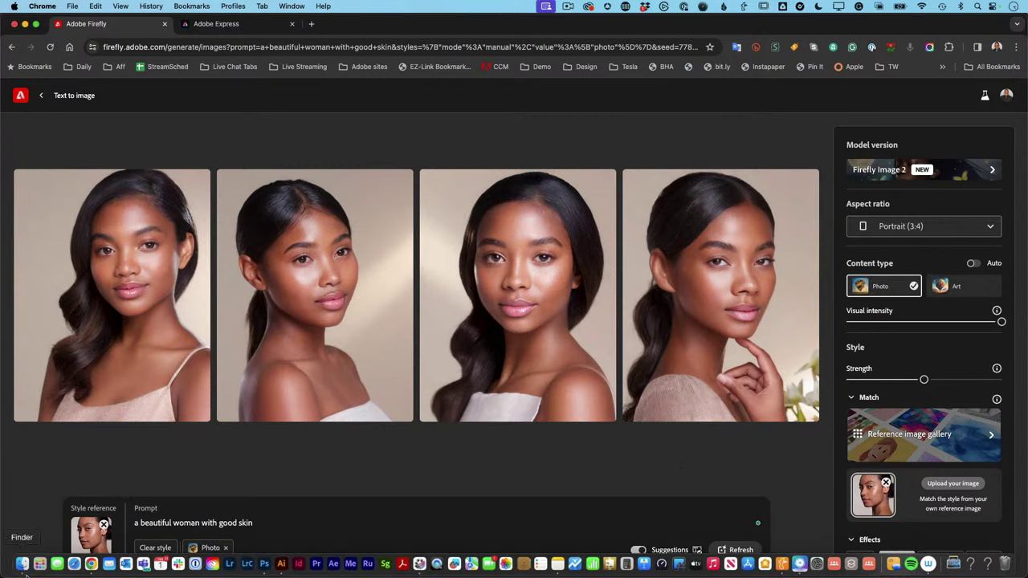
pyautogui.click(90, 550)
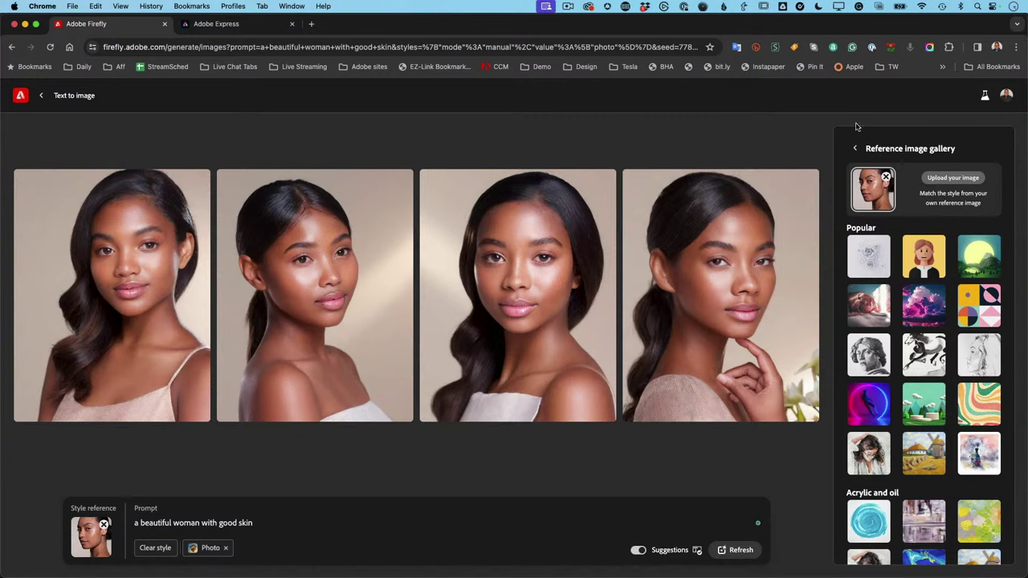
pyautogui.click(854, 149)
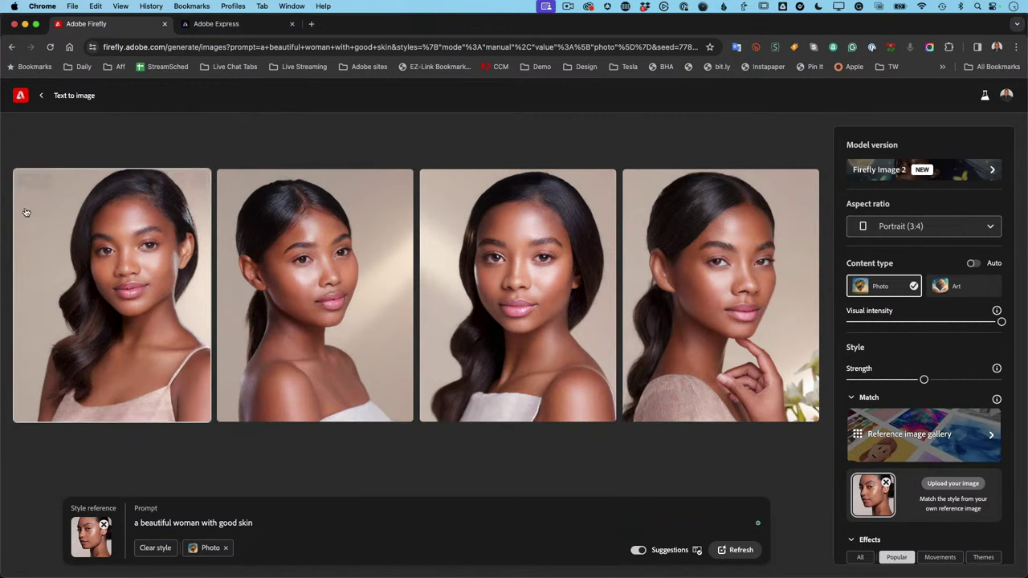
# Go back to the portraits generated without the style reference and save the first one to Favorites.
pyautogui.click(11, 46)
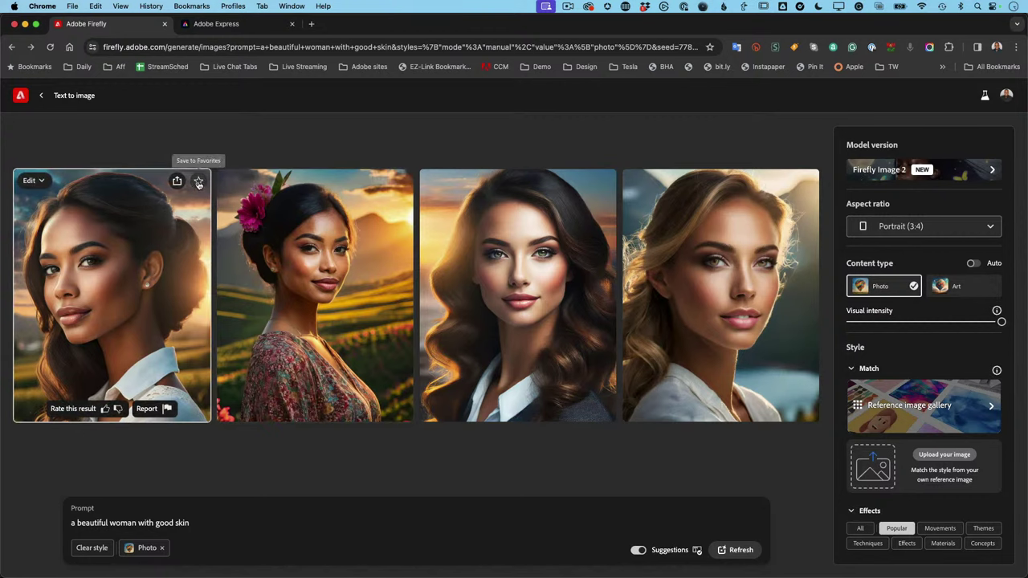
pyautogui.click(198, 182)
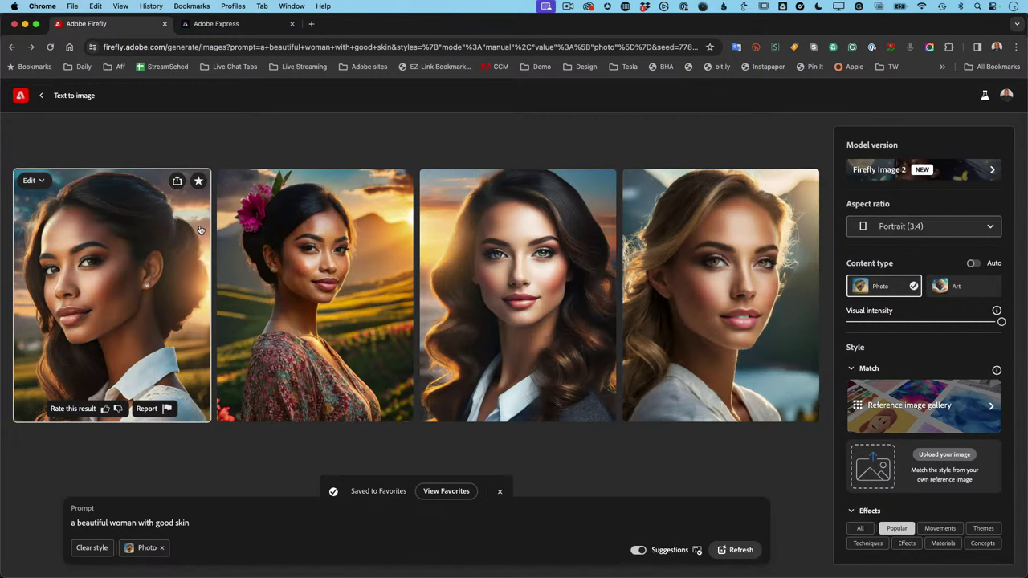
# Generate images similar to the first portrait with Show similar, and refresh the set for new variations.
pyautogui.click(43, 180)
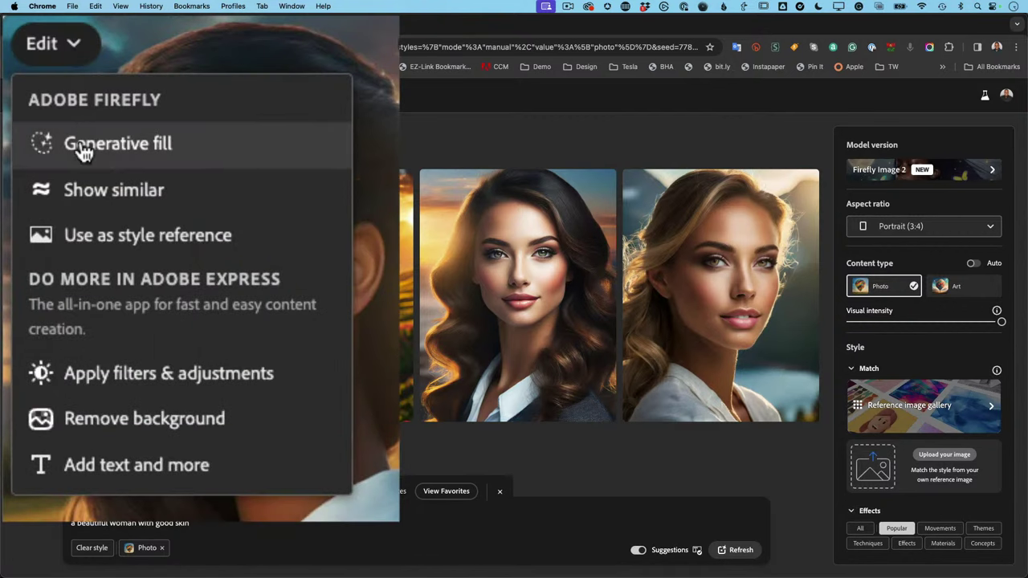
pyautogui.click(88, 202)
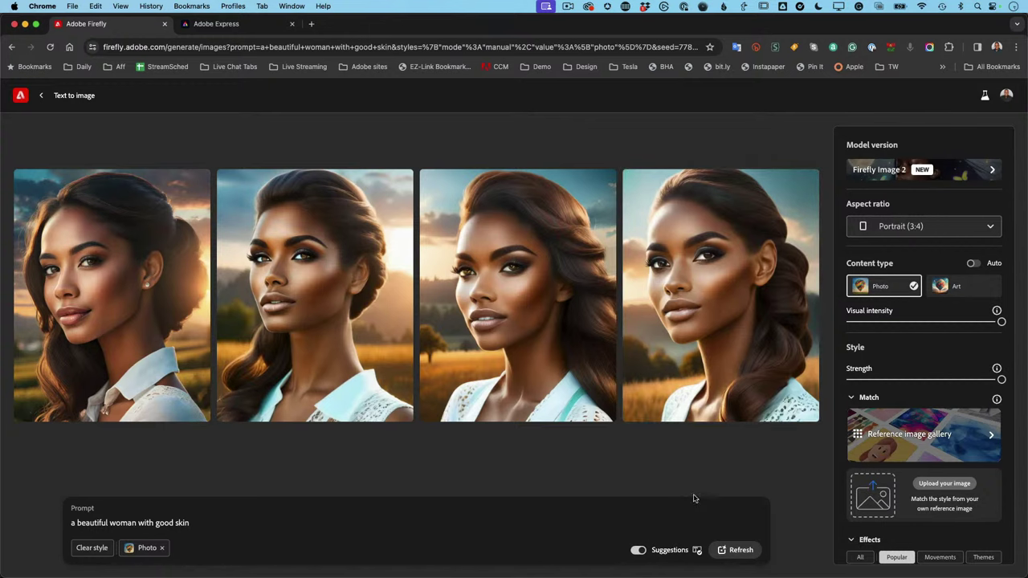
pyautogui.click(738, 553)
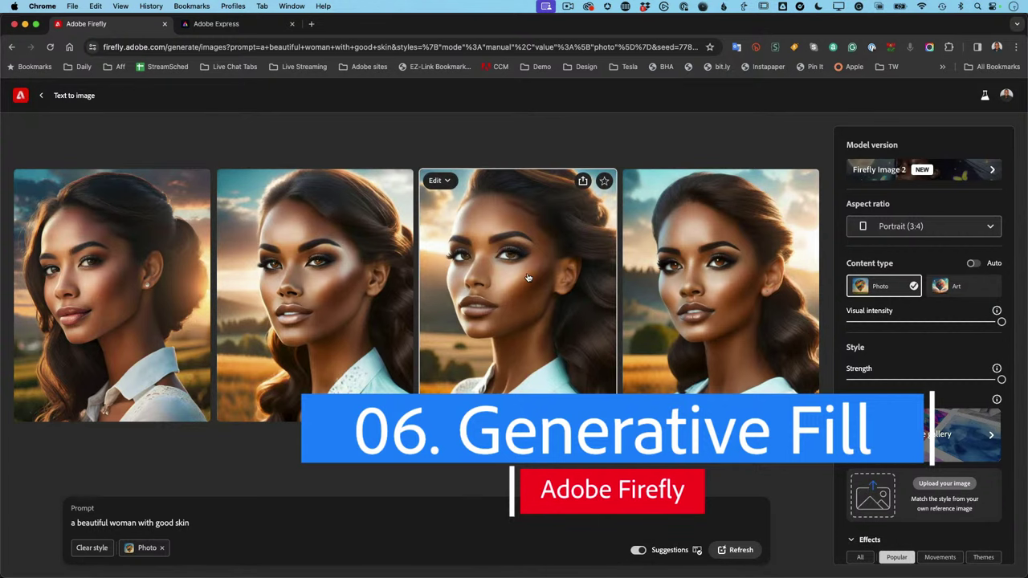
pyautogui.click(583, 182)
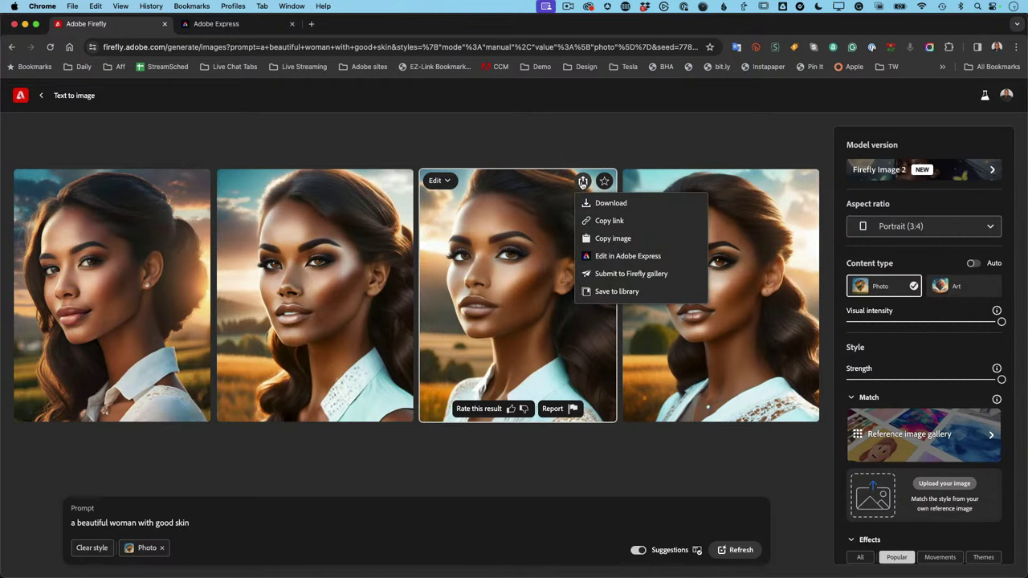
pyautogui.click(551, 147)
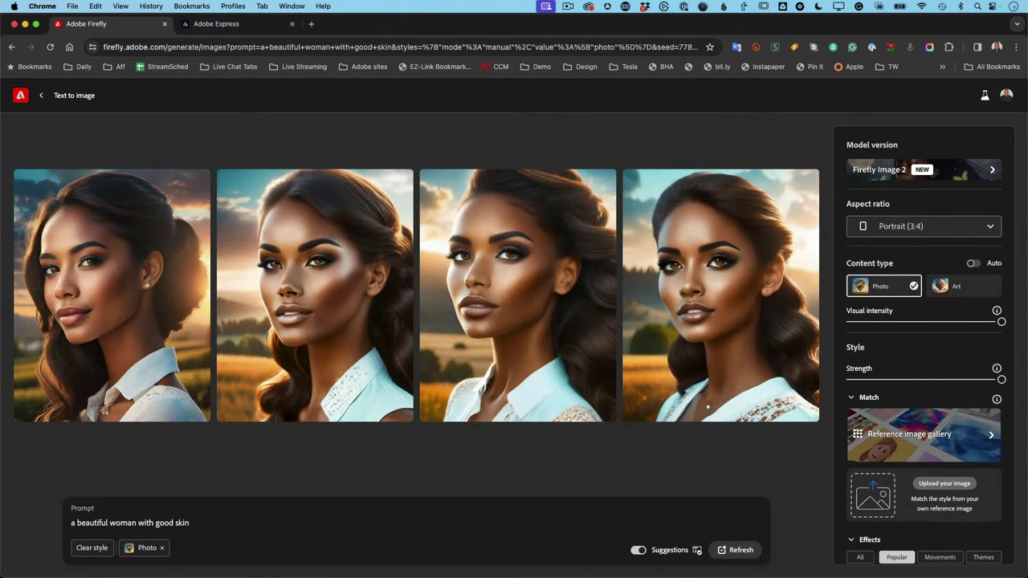
# Return to the Firefly home page, open Generative fill, and look over its upload area and sample images.
pyautogui.click(20, 97)
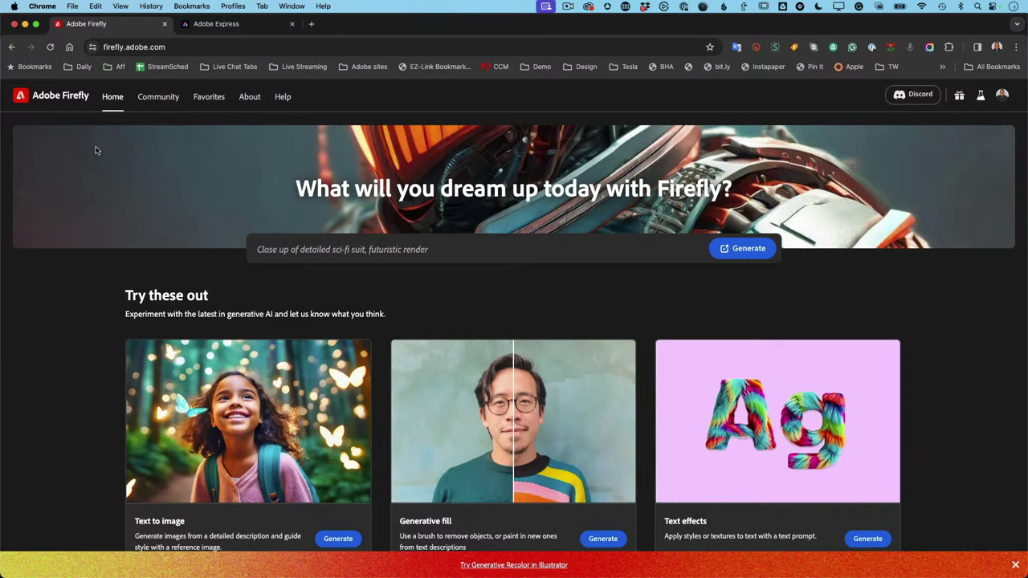
pyautogui.scroll(-2, 95, 152)
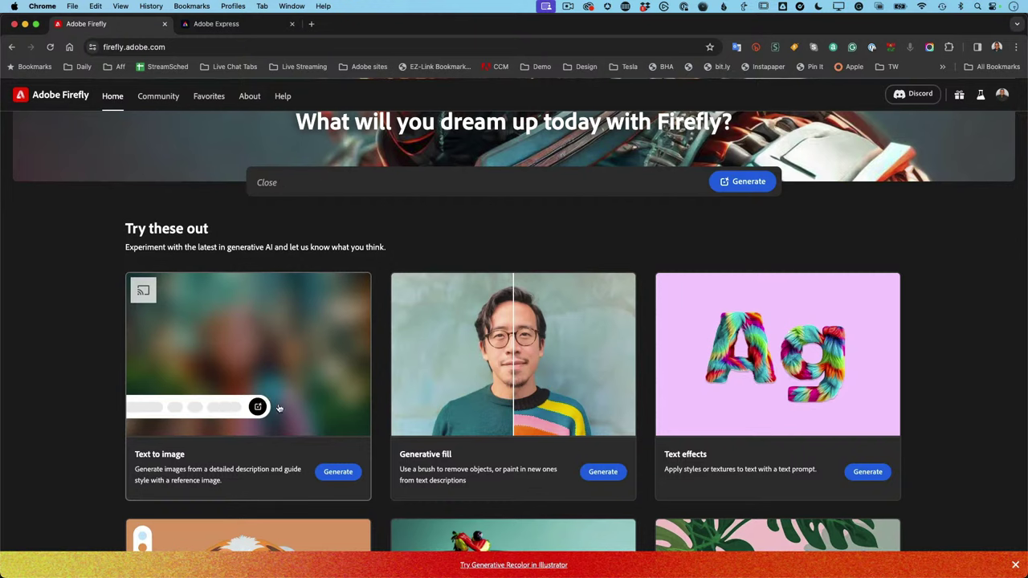
pyautogui.click(603, 472)
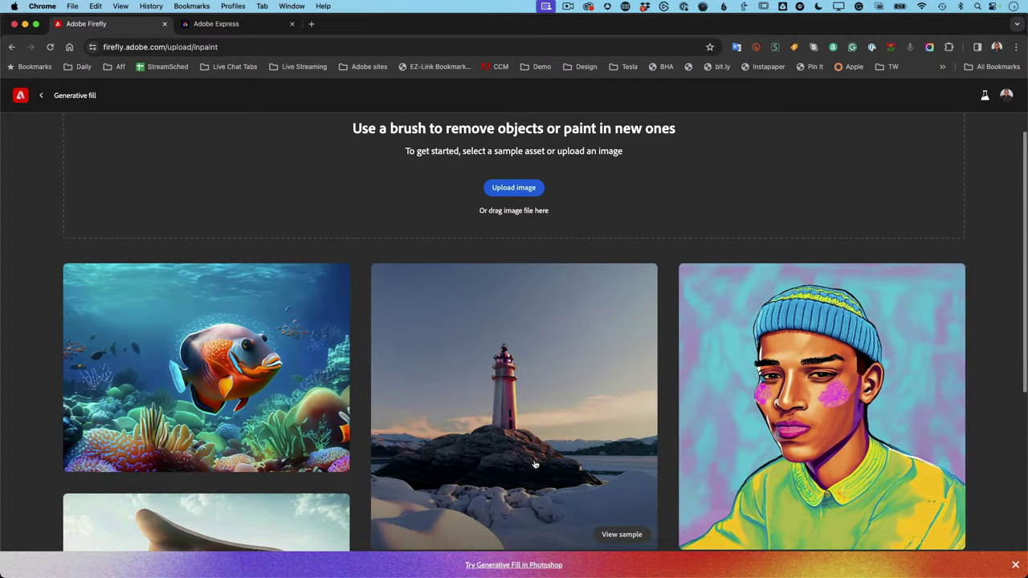
pyautogui.scroll(-1, 534, 466)
pyautogui.scroll(1, 534, 466)
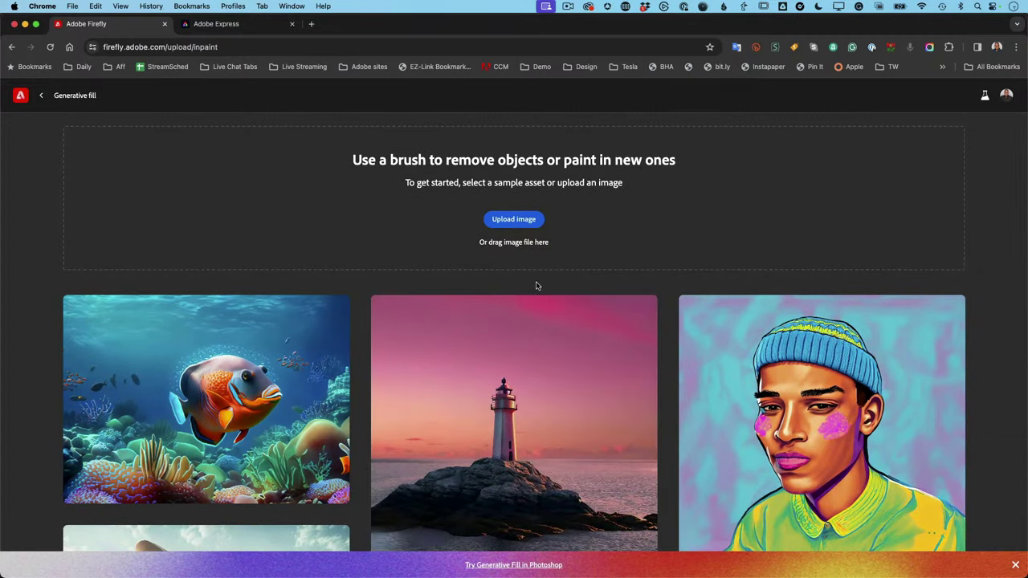
# Upload Addjewelry.jpg as the image for Generative fill.
pyautogui.click(518, 220)
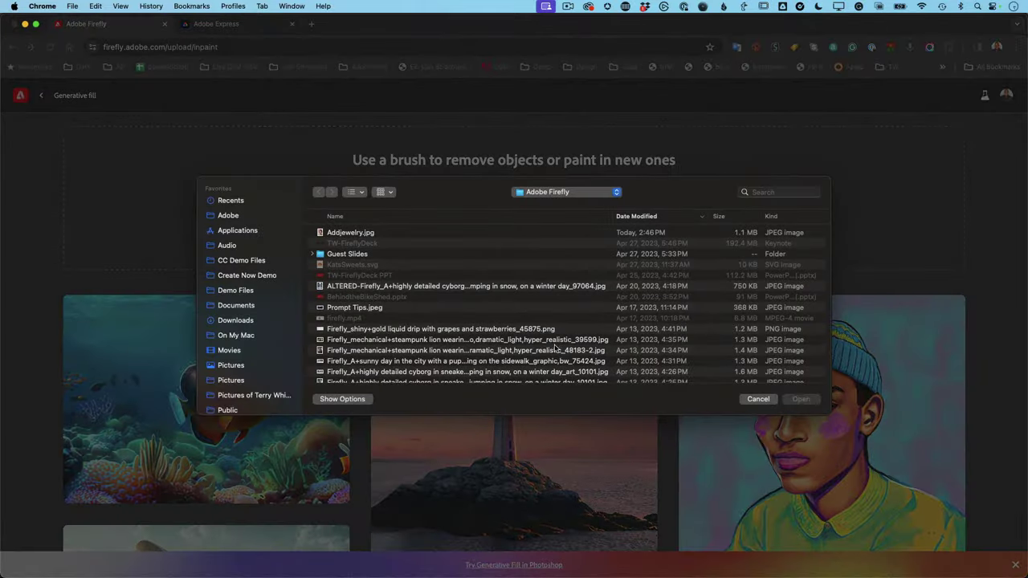
pyautogui.doubleClick(361, 233)
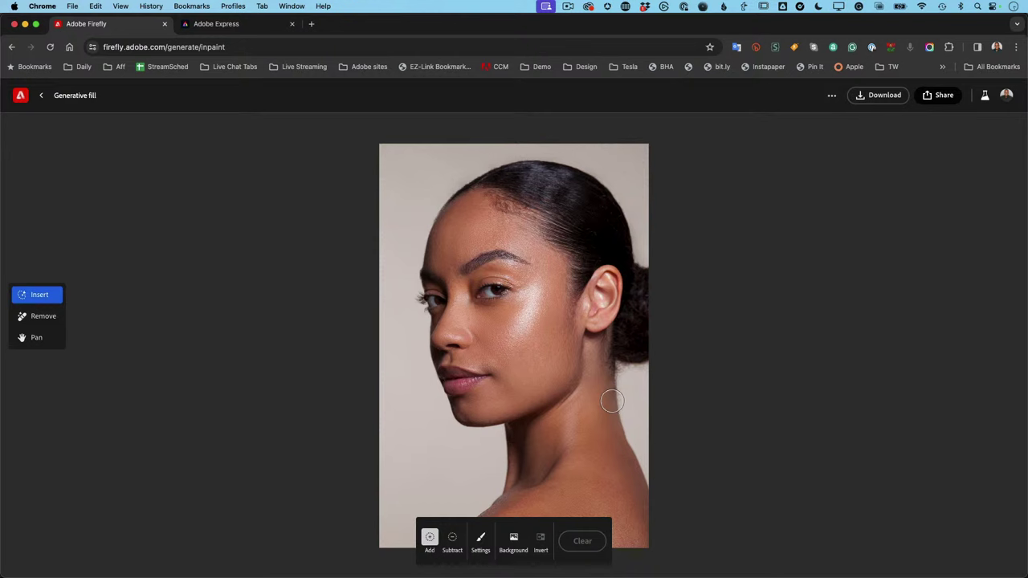
# Brush out a necklace-like band across the base of the woman's neck and begin the prompt describing what to insert there.
pyautogui.moveTo(611, 402)
pyautogui.mouseDown()
pyautogui.moveTo(507, 463)
pyautogui.moveTo(556, 440)
pyautogui.mouseUp()
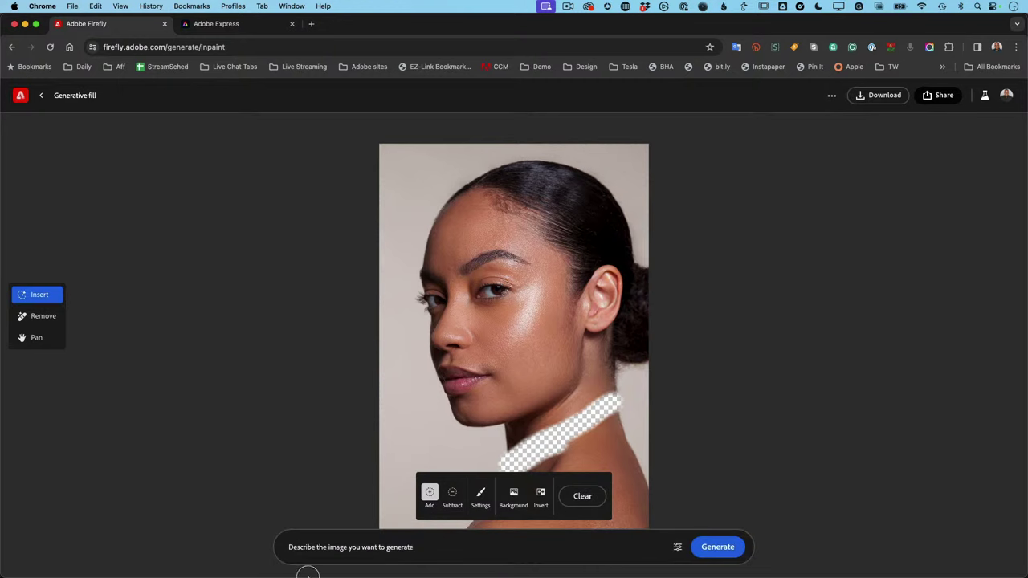
pyautogui.click(346, 551)
pyautogui.write('bo')
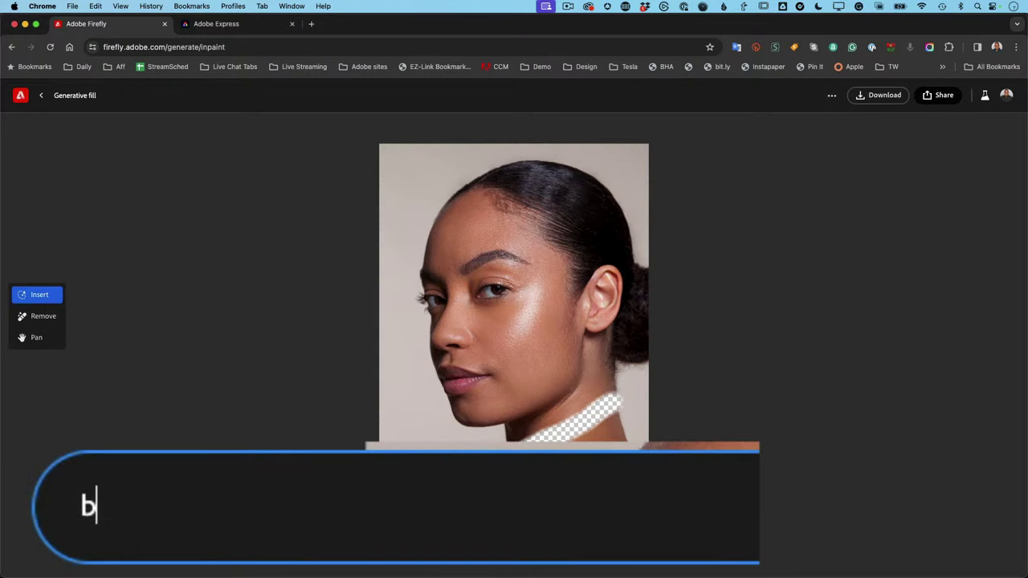
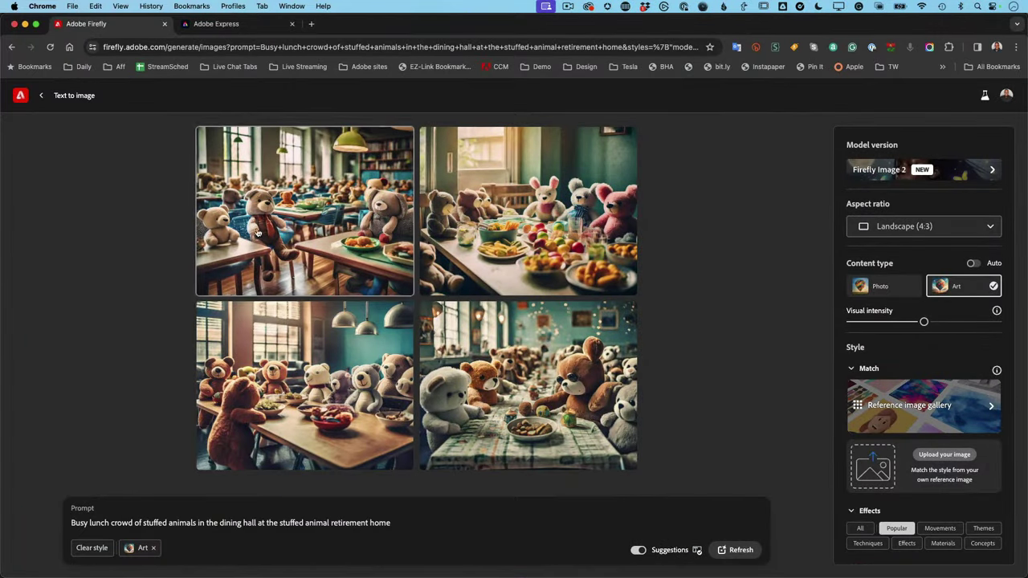
# Enlarge the third stuffed-animal dining image and look over its download, copy, Adobe Express, gallery and library options.
pyautogui.click(345, 371)
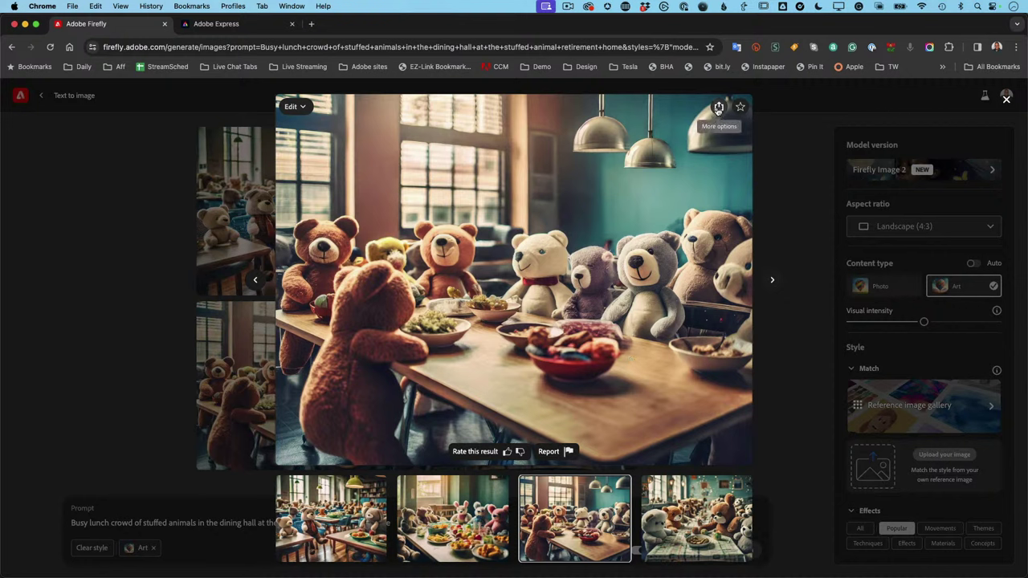
pyautogui.click(719, 106)
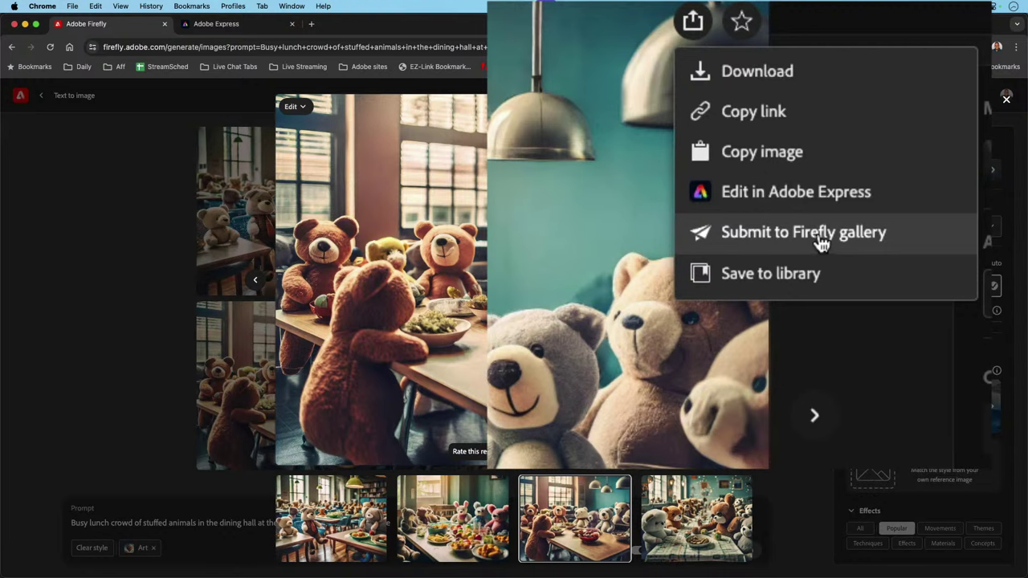
pyautogui.click(832, 291)
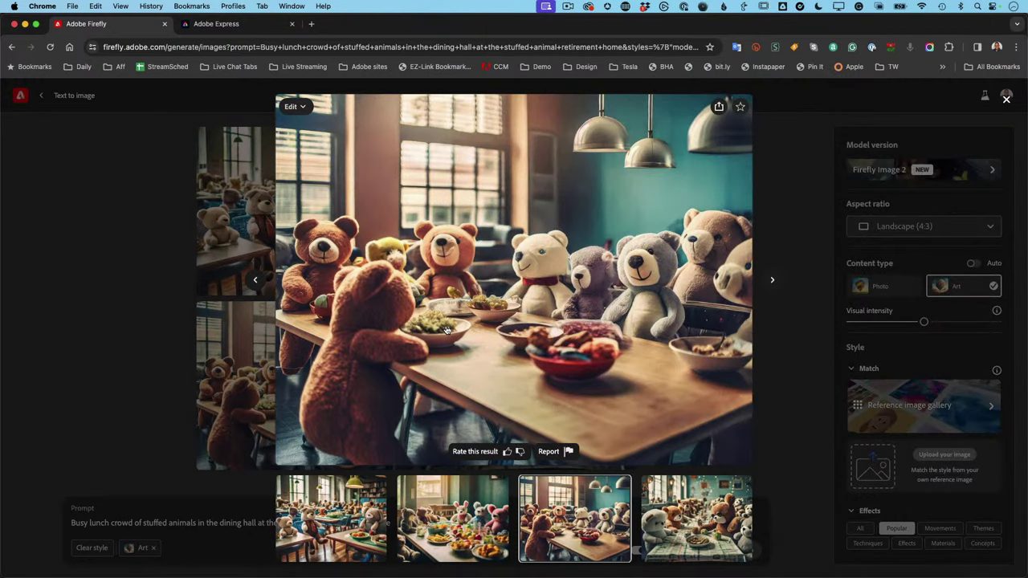
# Replace "stuffed animals" with "toy robots" in the dining hall prompt and generate new images.
pyautogui.click(153, 524)
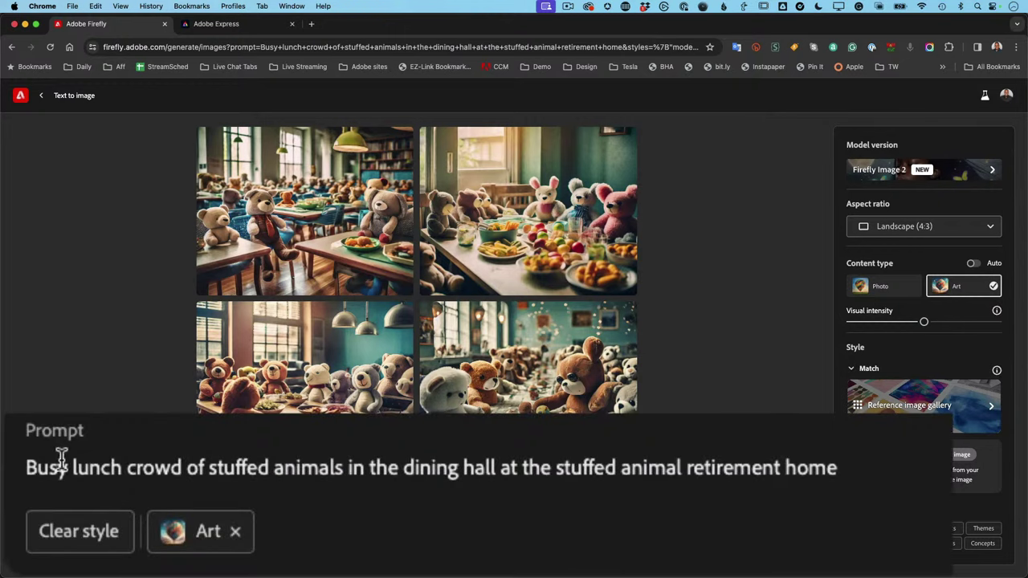
pyautogui.moveTo(208, 472); pyautogui.dragTo(347, 472)
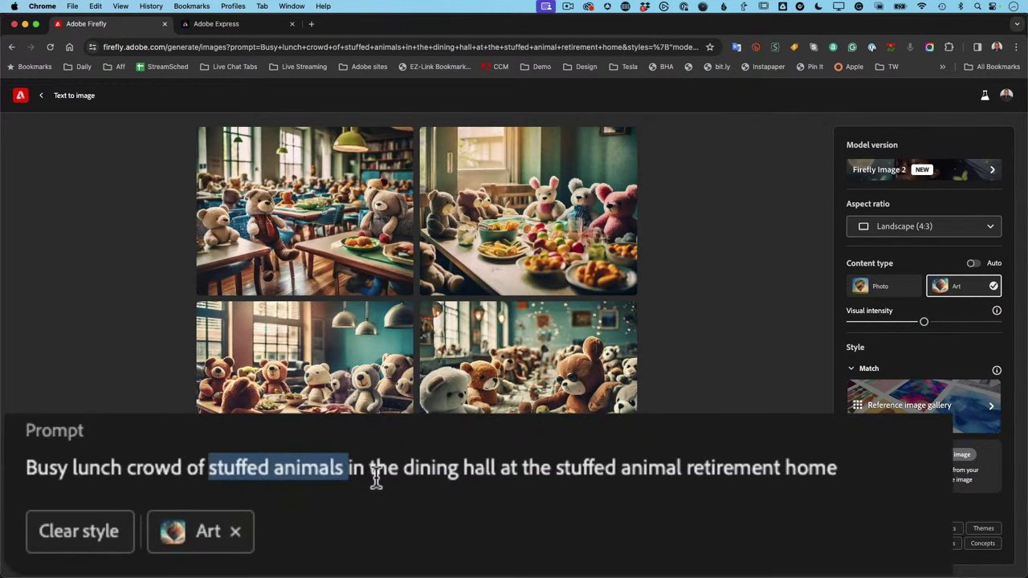
pyautogui.write('toy ')
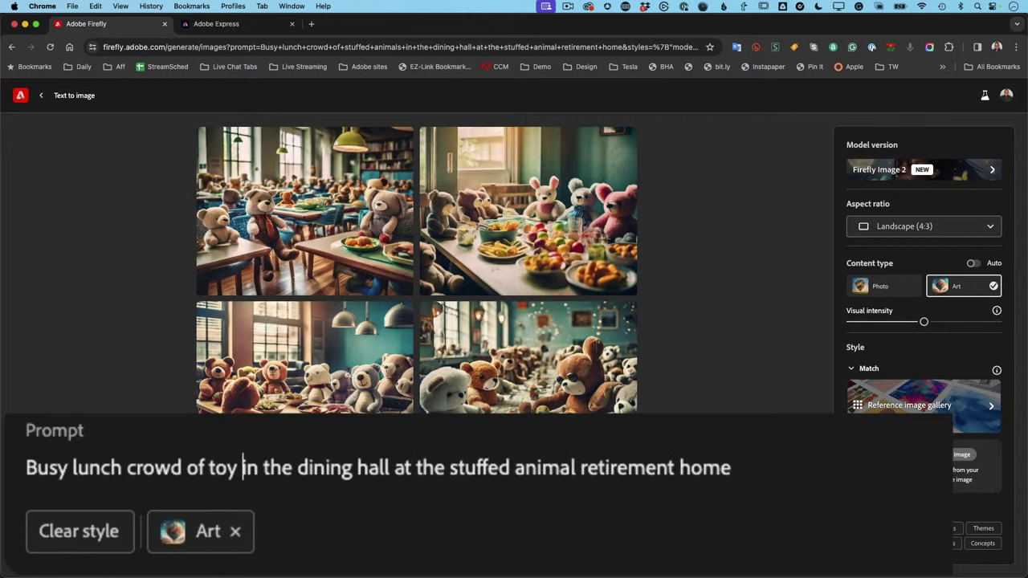
pyautogui.write('robots')
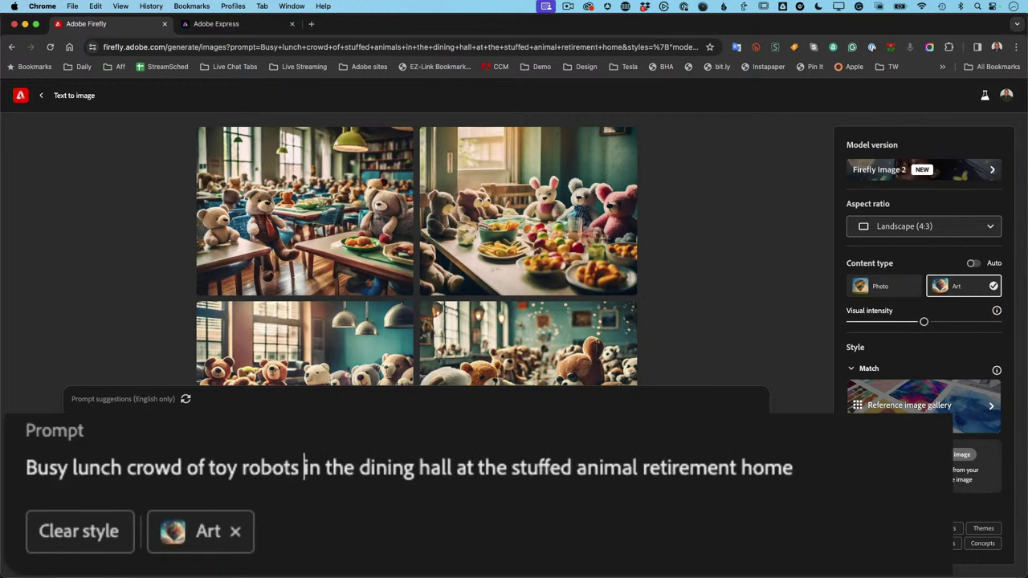
pyautogui.press('Return')
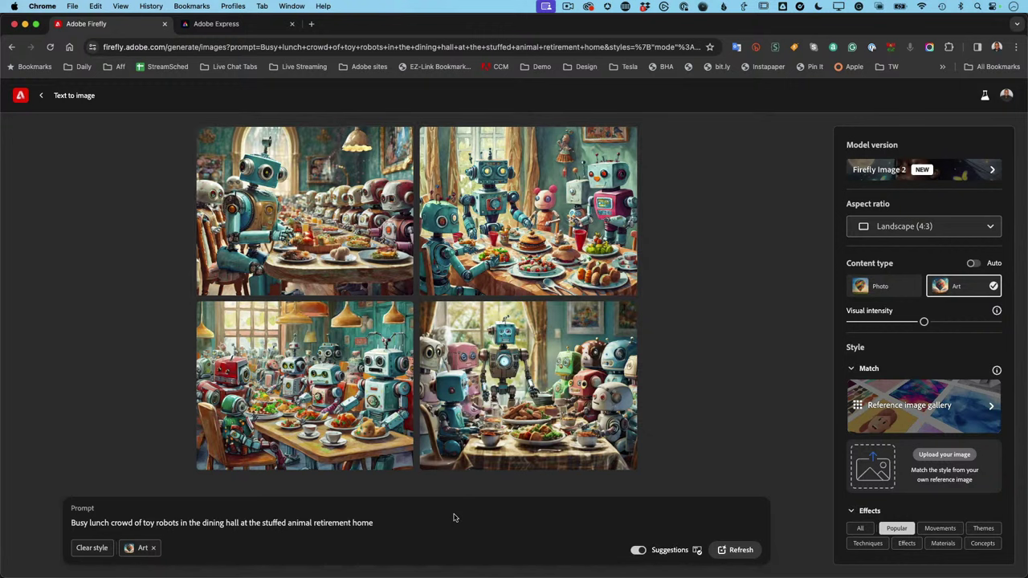
# Enlarge the first toy robot image, download it, and return to the results.
pyautogui.click(386, 257)
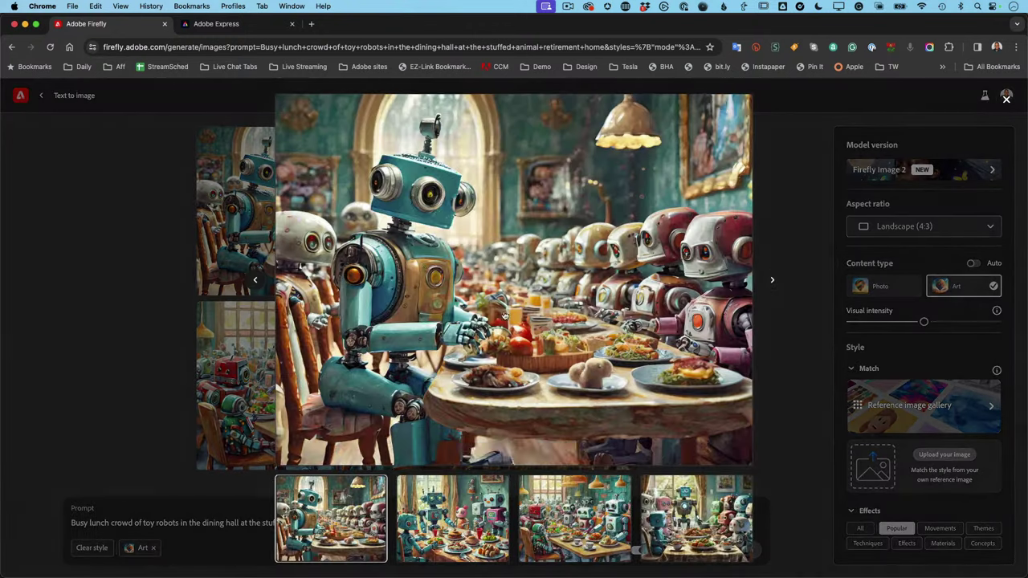
pyautogui.moveTo(587, 370)
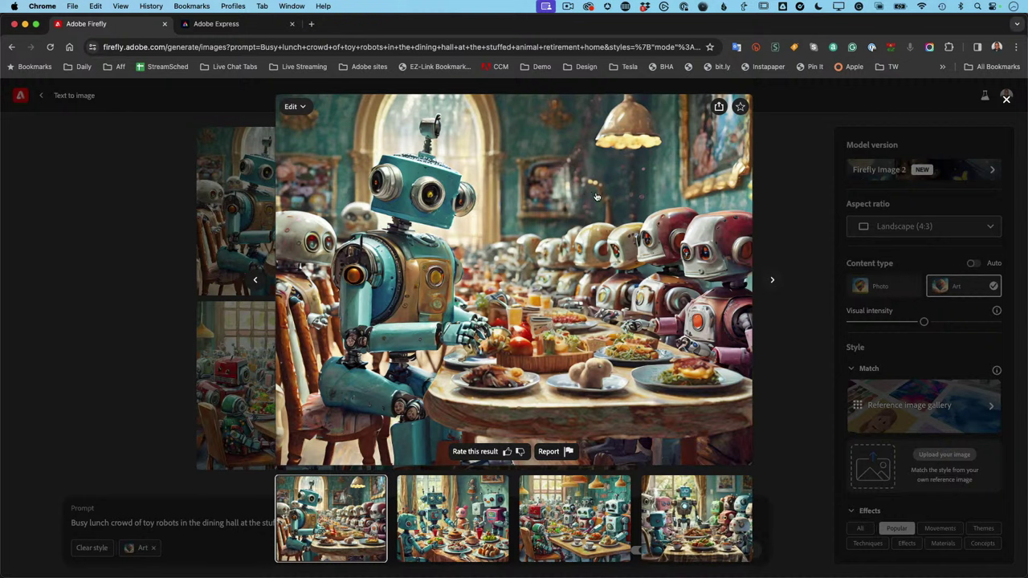
pyautogui.click(738, 109)
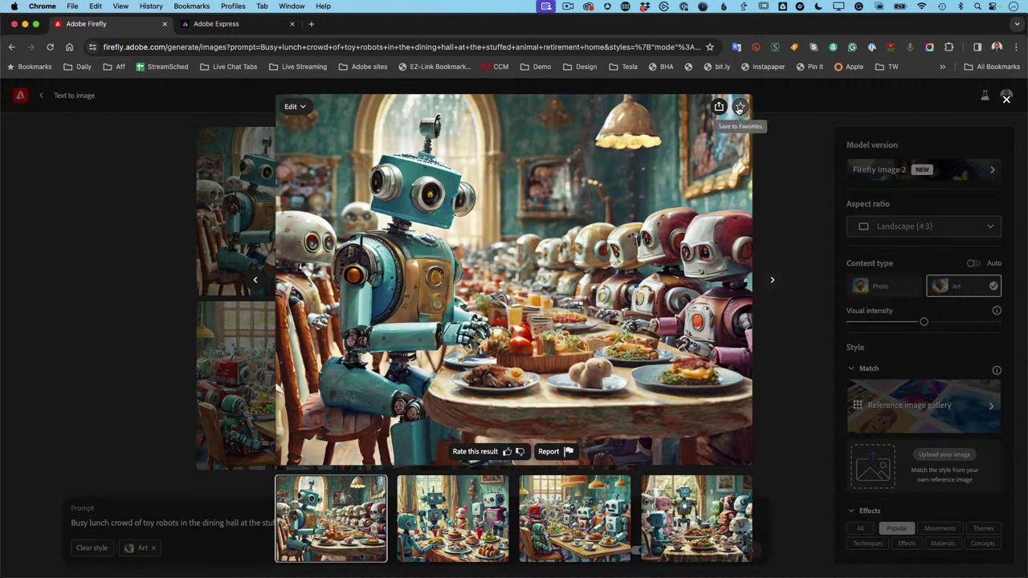
pyautogui.click(718, 108)
pyautogui.click(730, 129)
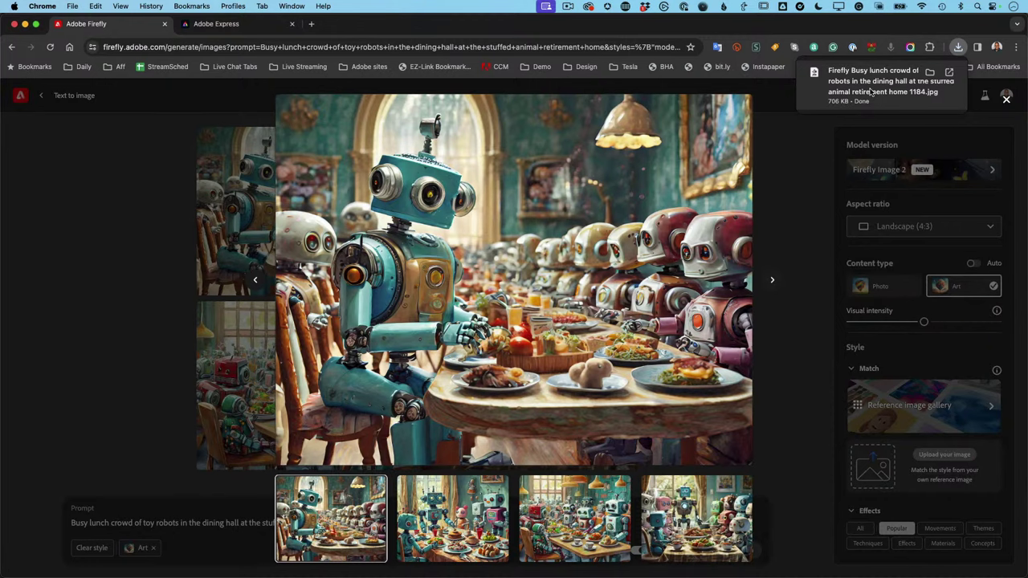
pyautogui.click(773, 160)
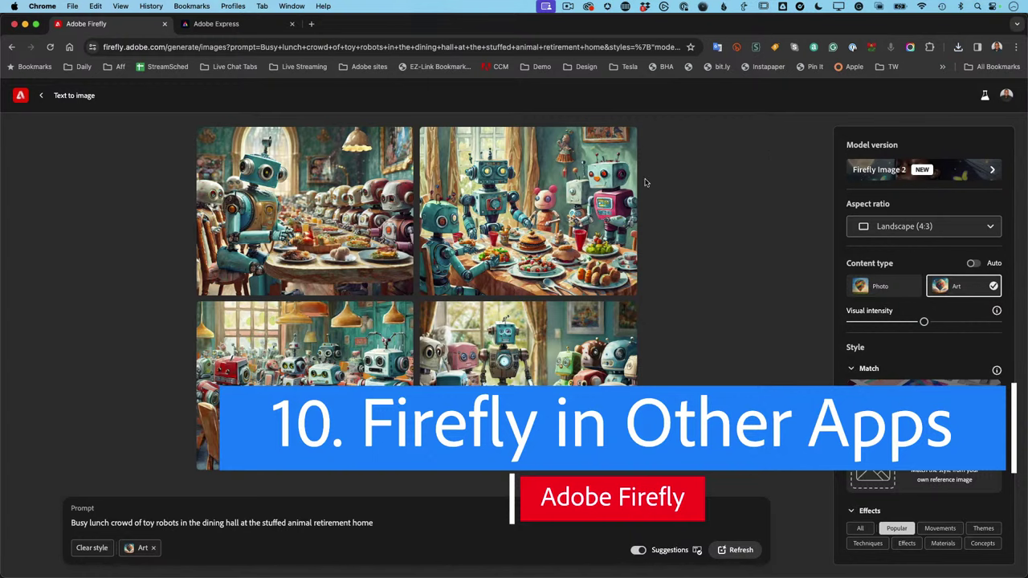
# Return to the Firefly home page, look over the featured tools, and switch to Photoshop.
pyautogui.click(20, 96)
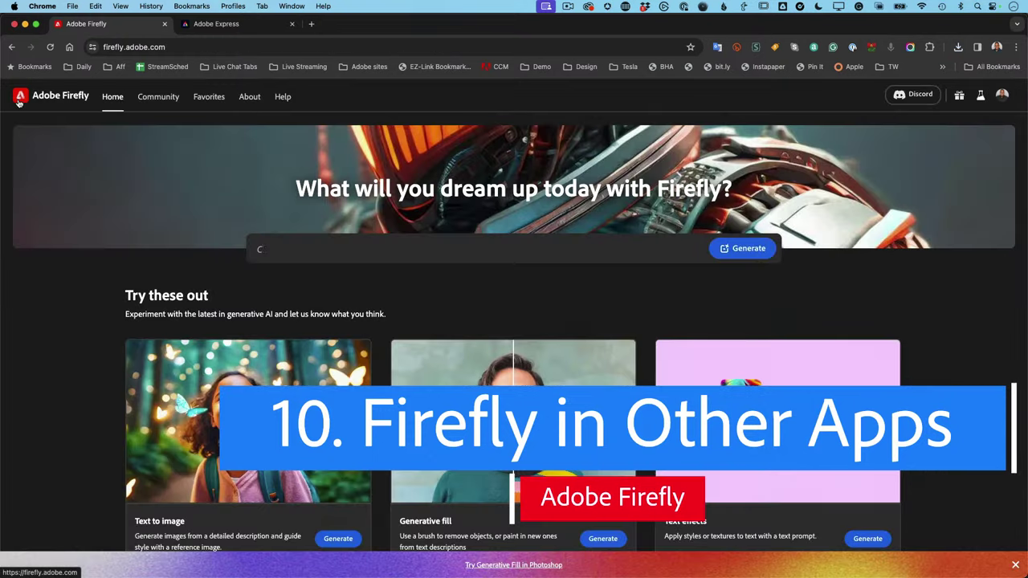
pyautogui.scroll(-3, 359, 326)
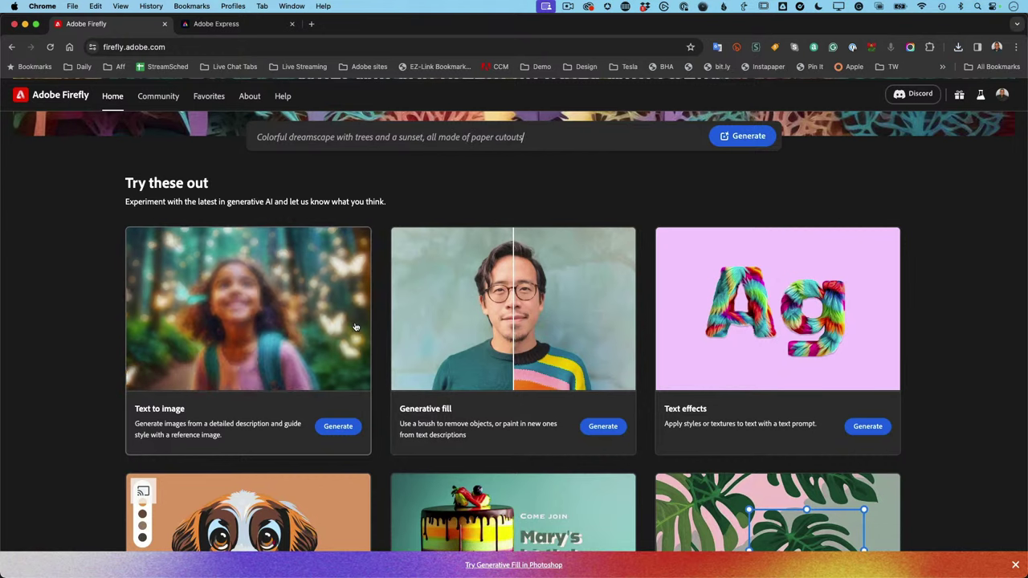
pyautogui.press('super+Tab')
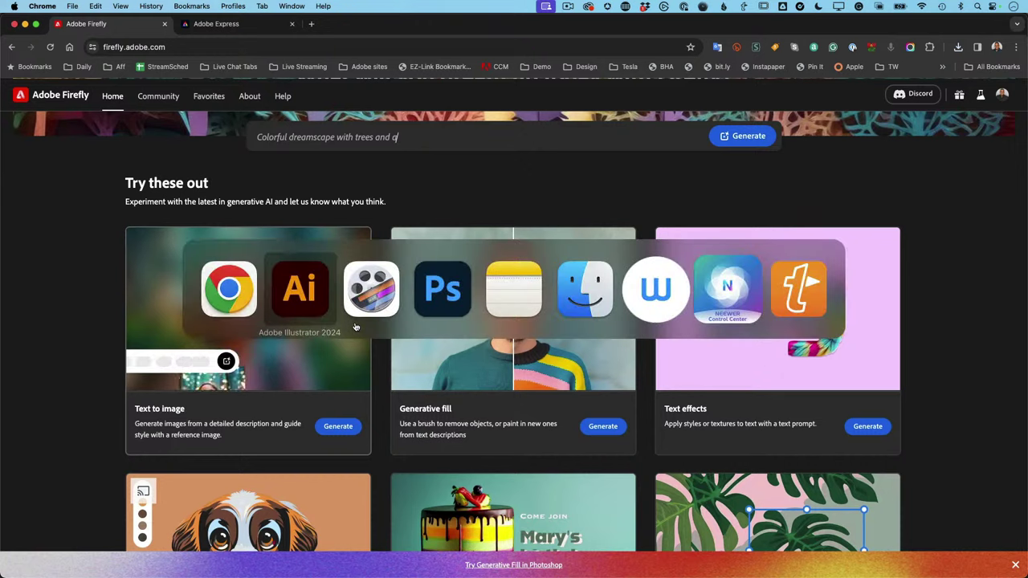
pyautogui.press('super+Tab')
pyautogui.press('super+Tab')
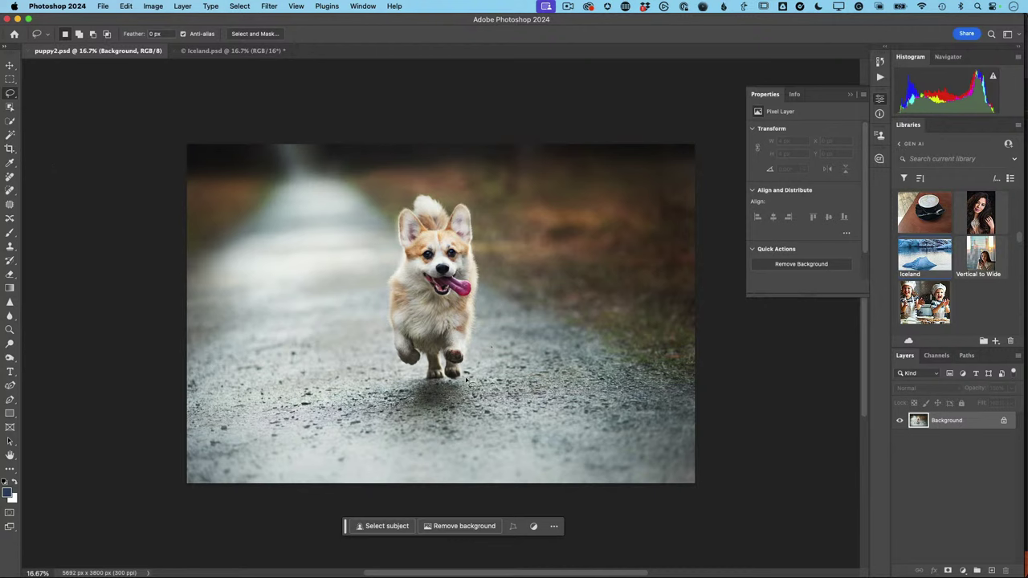
# Lasso an oval area of road in front of the running dog and generate "puddle of rain water" there with Generative Fill.
pyautogui.moveTo(470, 393)
pyautogui.mouseDown()
pyautogui.moveTo(338, 409)
pyautogui.moveTo(305, 437)
pyautogui.moveTo(307, 457)
pyautogui.moveTo(379, 481)
pyautogui.moveTo(544, 462)
pyautogui.moveTo(552, 408)
pyautogui.moveTo(472, 384)
pyautogui.mouseUp()
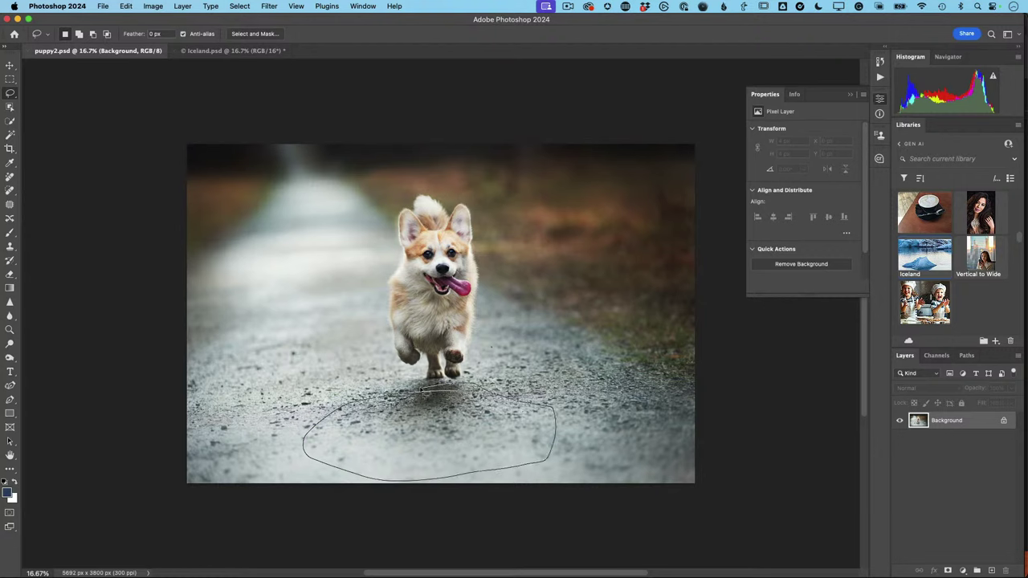
pyautogui.moveTo(354, 405); pyautogui.dragTo(318, 410)
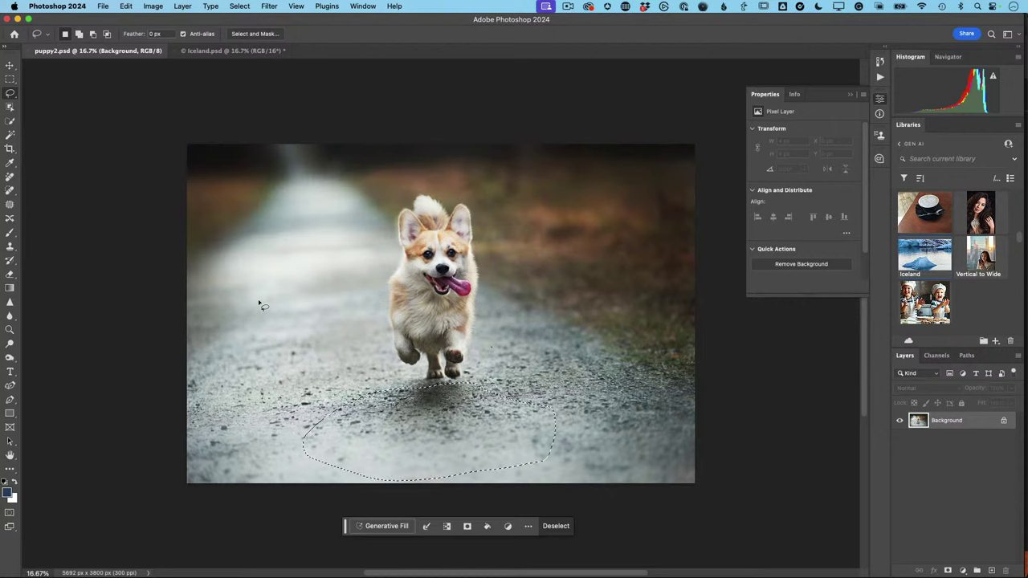
pyautogui.click(387, 526)
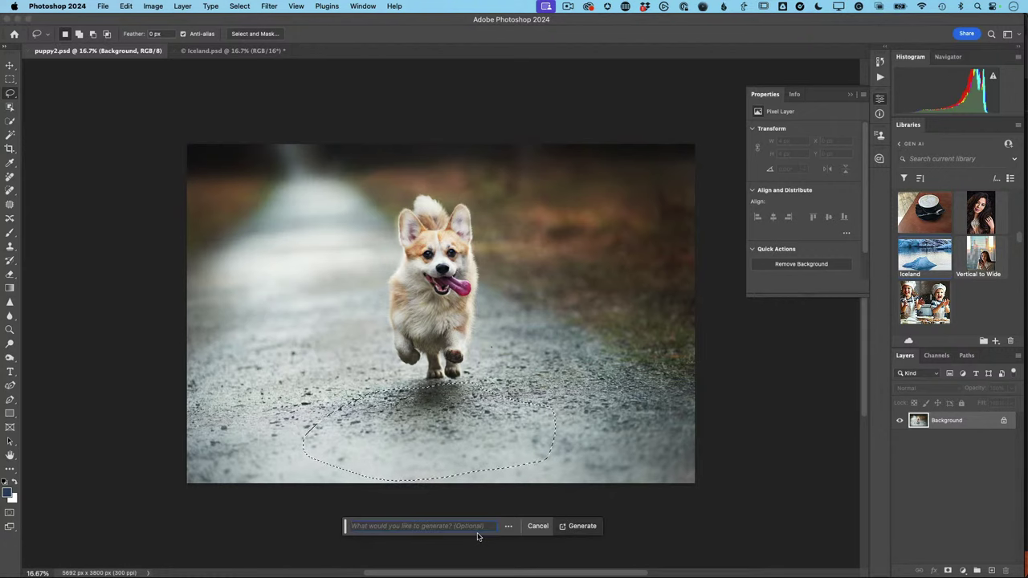
pyautogui.write('pu')
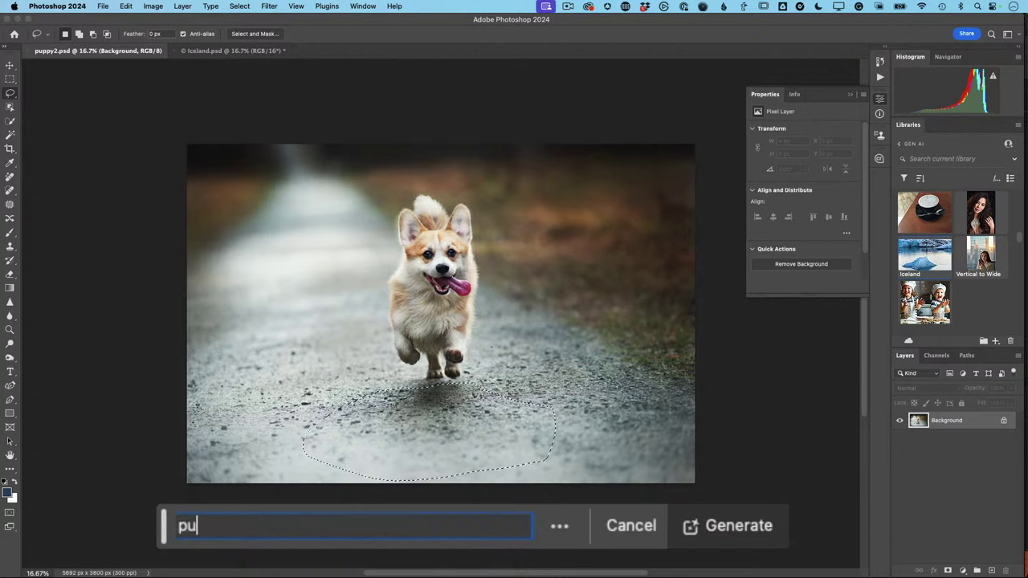
pyautogui.write('ddle of rain water')
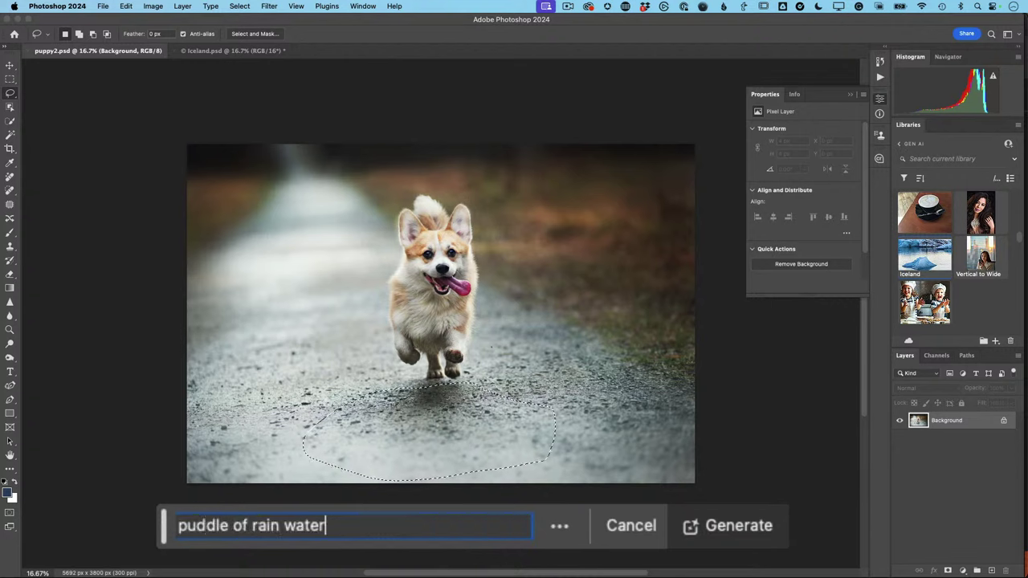
pyautogui.click(745, 531)
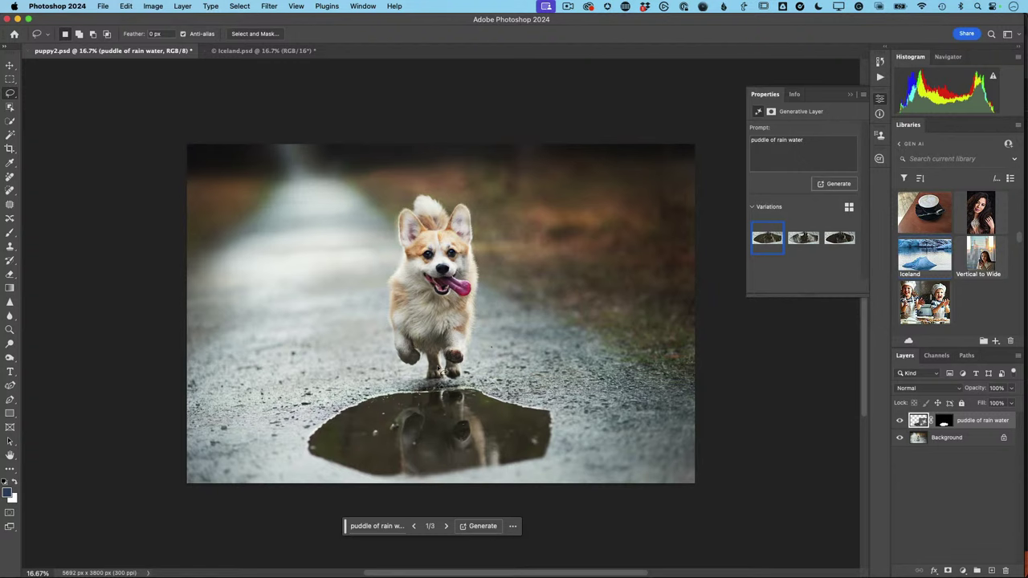
# Compare the puddle variations and keep the second one.
pyautogui.click(803, 243)
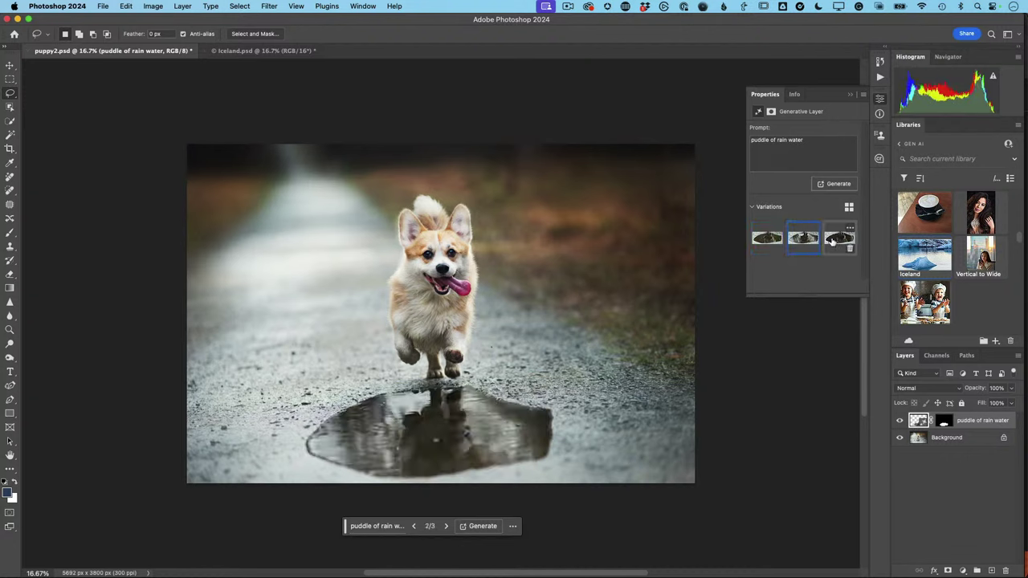
pyautogui.click(832, 243)
pyautogui.click(803, 242)
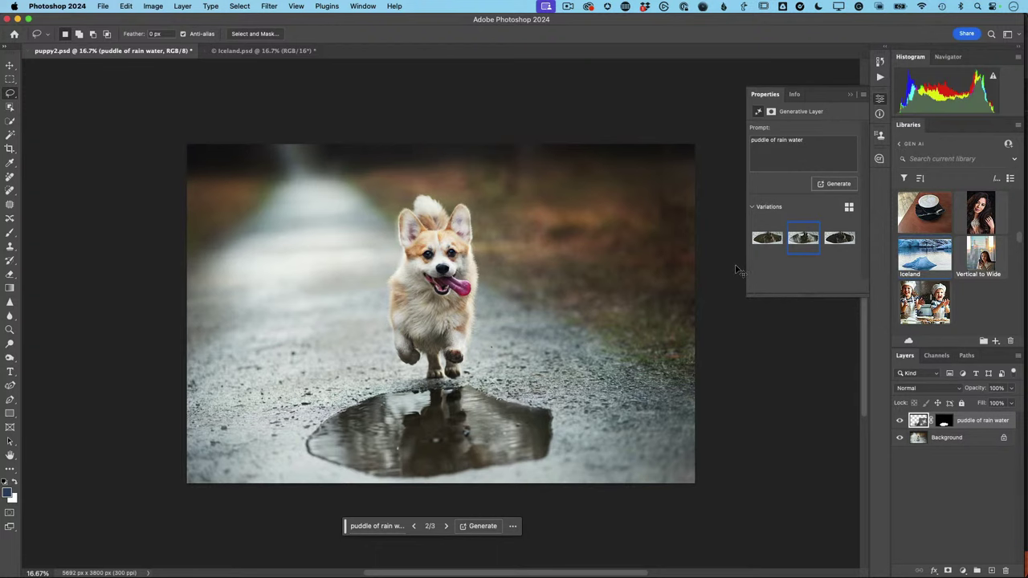
# Extend the puppy image's canvas upward to about 7160 px tall and fill the new area using Generative Expand without a prompt.
pyautogui.press('super+minus')
pyautogui.scroll(3, 739, 270)
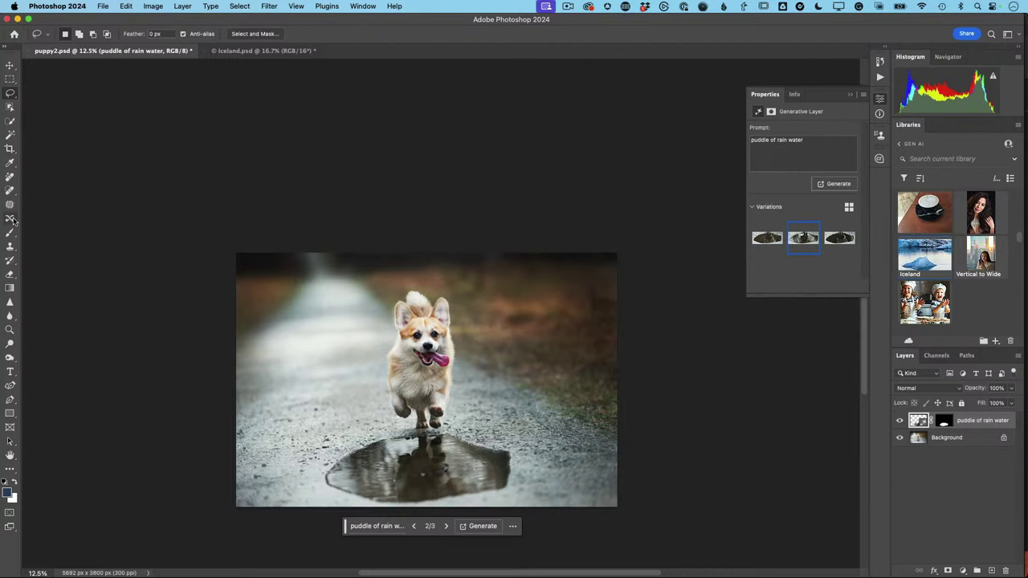
pyautogui.click(10, 150)
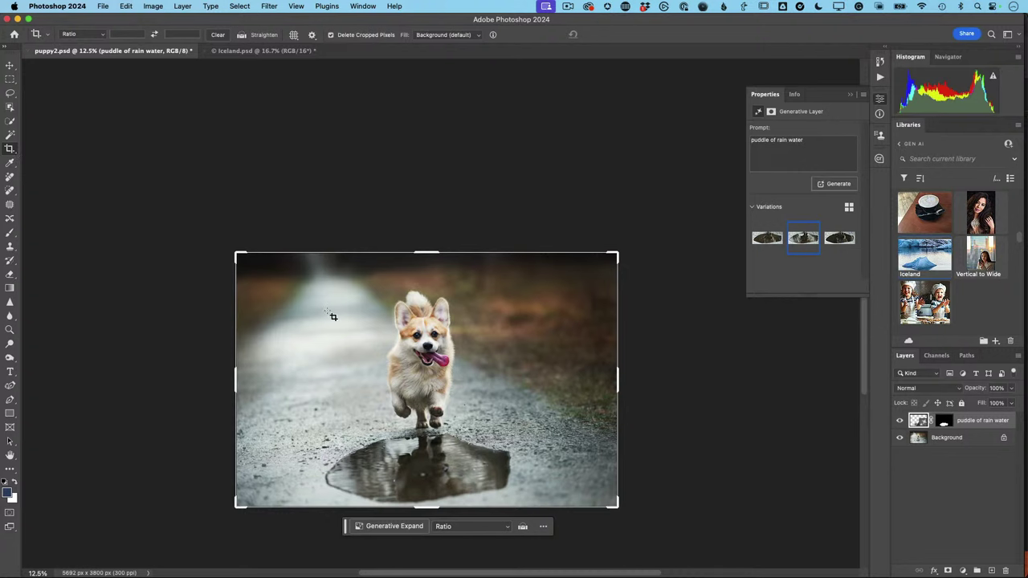
pyautogui.moveTo(429, 251); pyautogui.dragTo(428, 139)
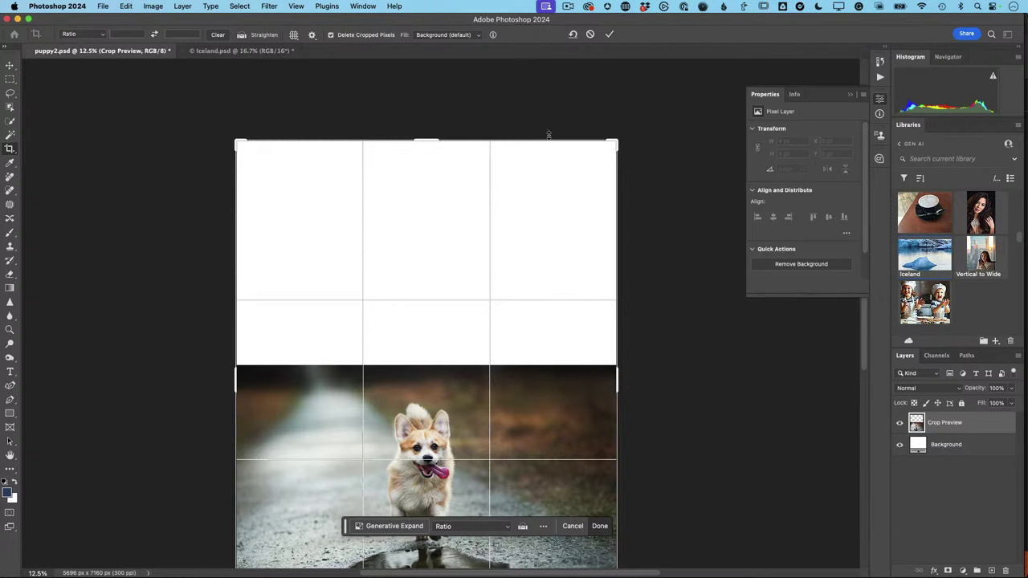
pyautogui.click(455, 34)
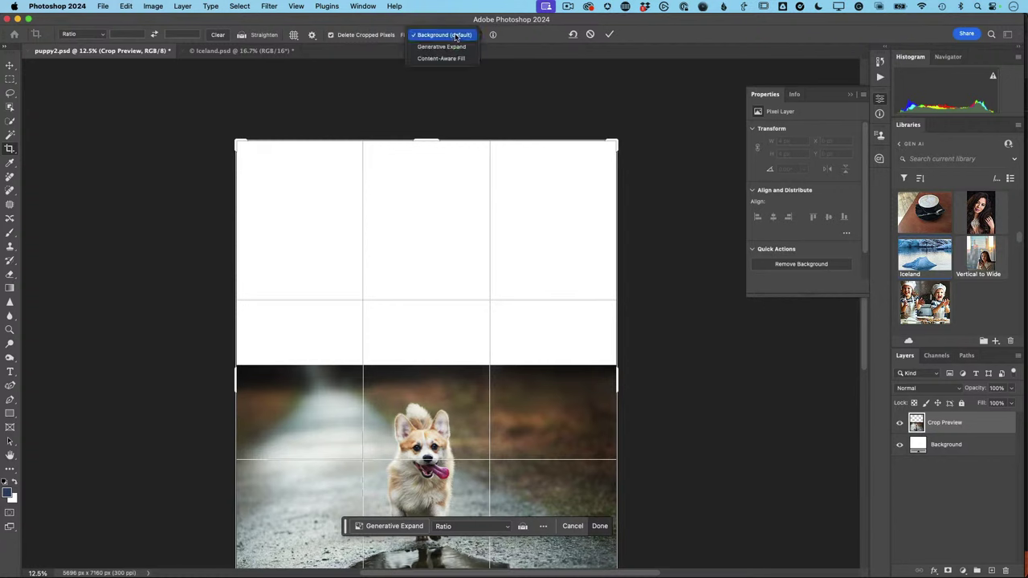
pyautogui.click(458, 46)
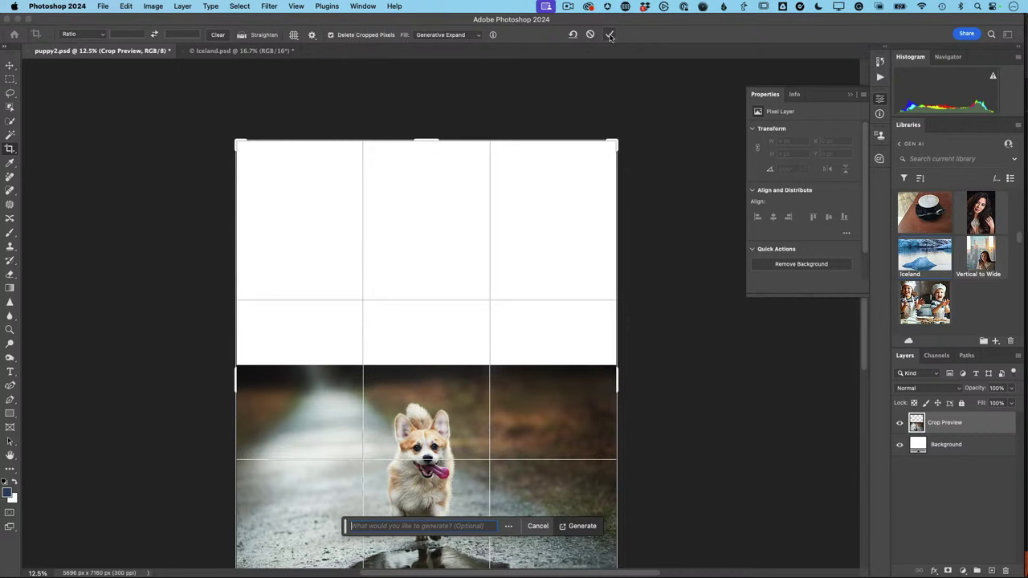
pyautogui.click(580, 528)
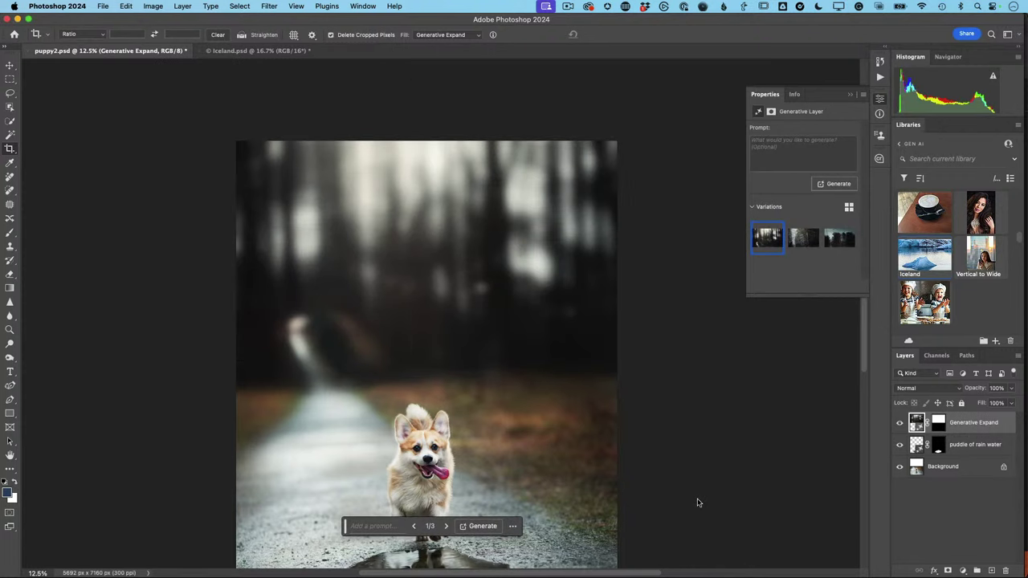
# Compare the Generative Expand variations and keep the second one.
pyautogui.click(793, 243)
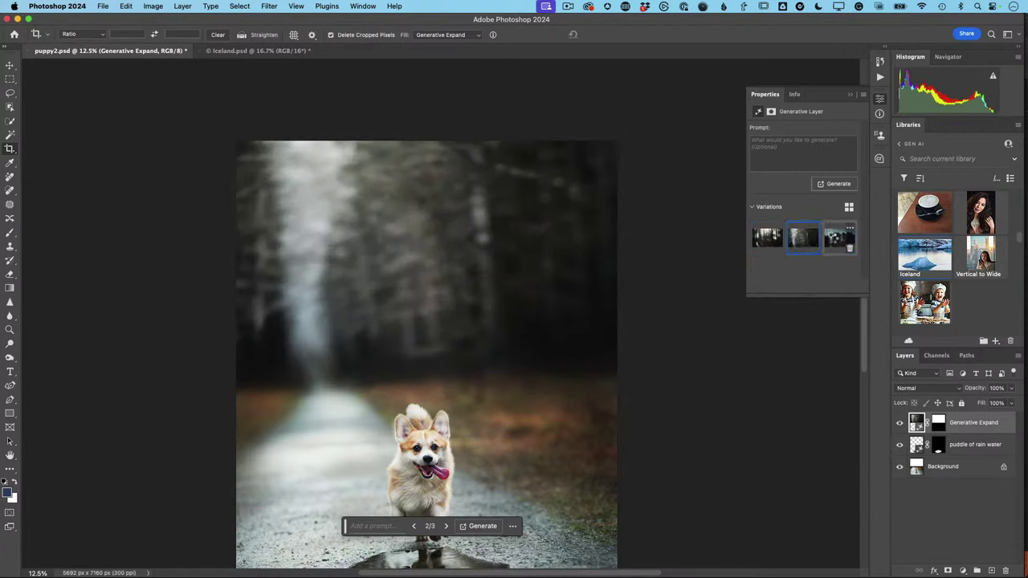
pyautogui.click(838, 239)
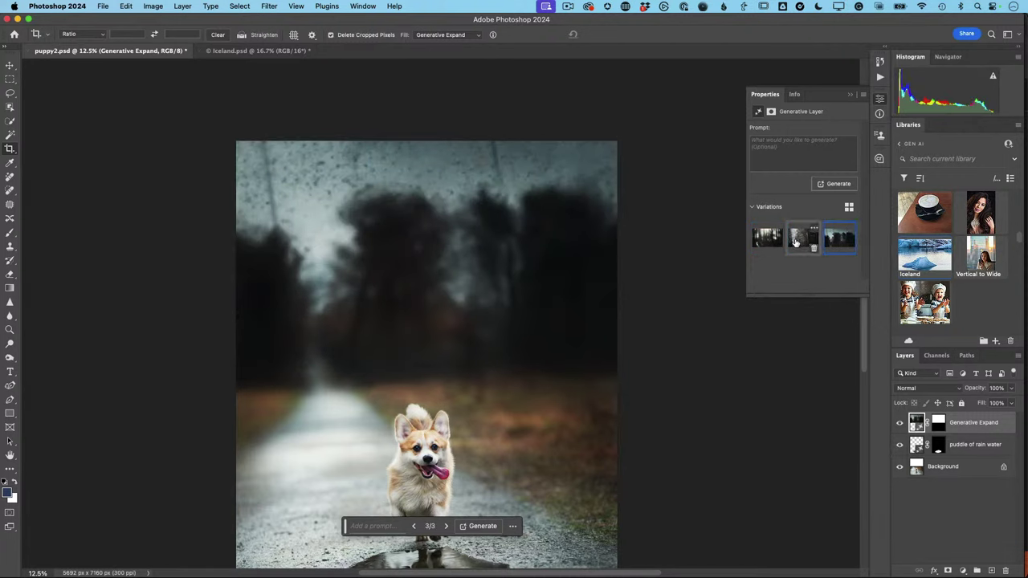
pyautogui.click(795, 243)
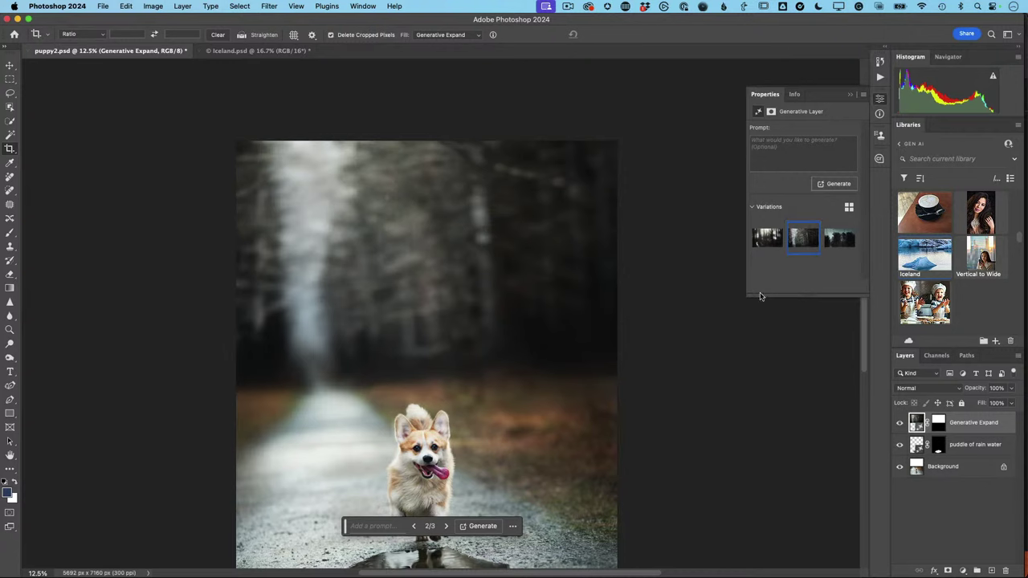
pyautogui.scroll(-3, 677, 371)
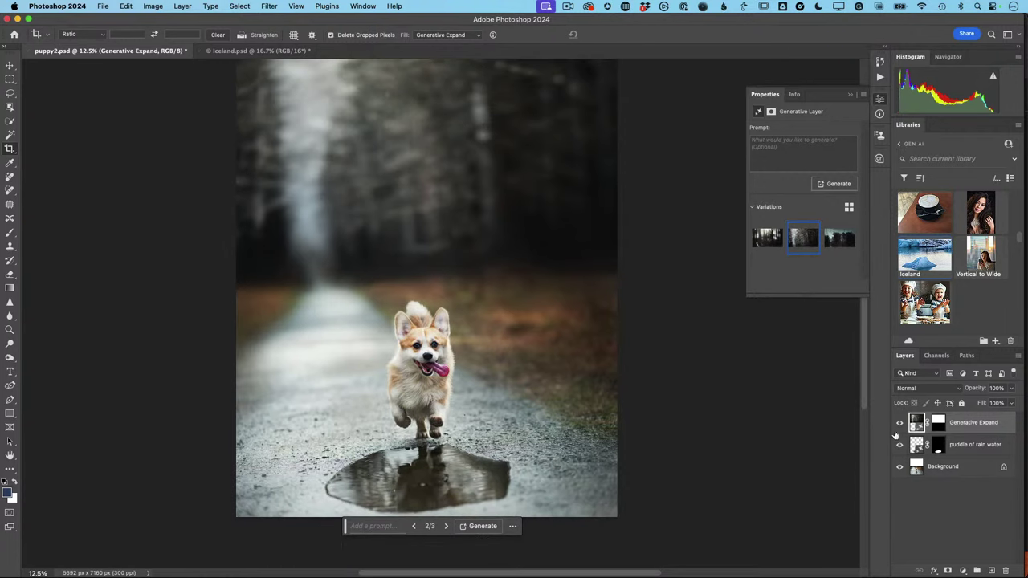
# Toggle the visibility of the puddle and Generative Expand layers off and on to check each layer's contribution.
pyautogui.click(899, 444)
pyautogui.click(899, 444)
pyautogui.click(899, 423)
pyautogui.click(899, 424)
pyautogui.scroll(3, 793, 404)
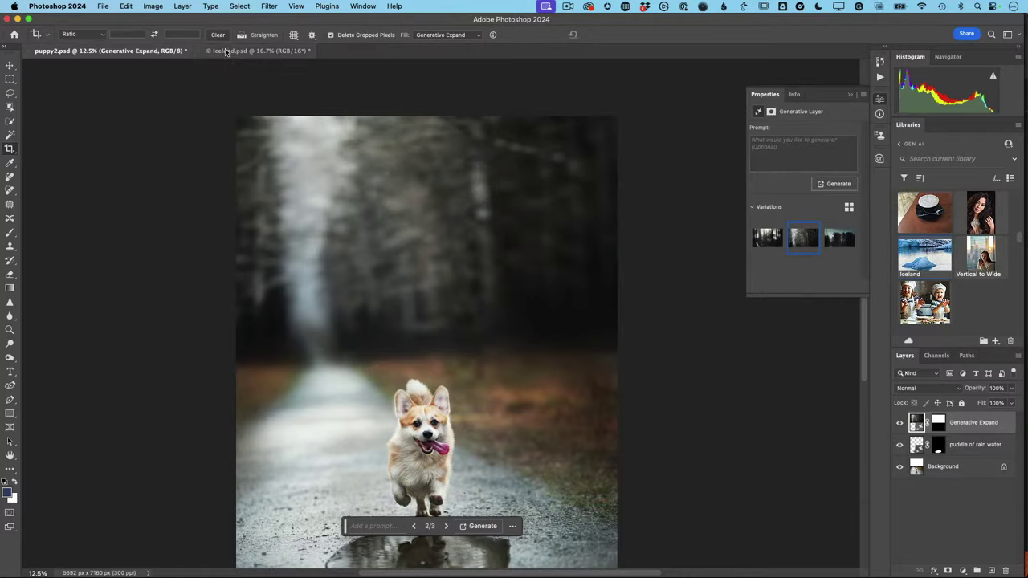
# Switch to Illustrator, select the white rectangle in the landscape, and generate a "blue tent" vector graphic in it.
pyautogui.press('super+Tab')
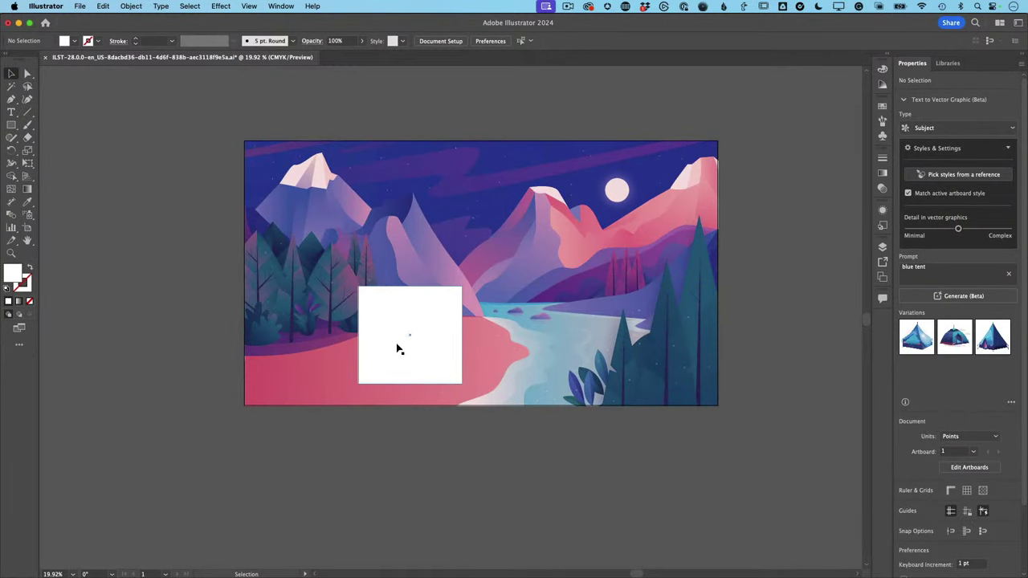
pyautogui.click(398, 349)
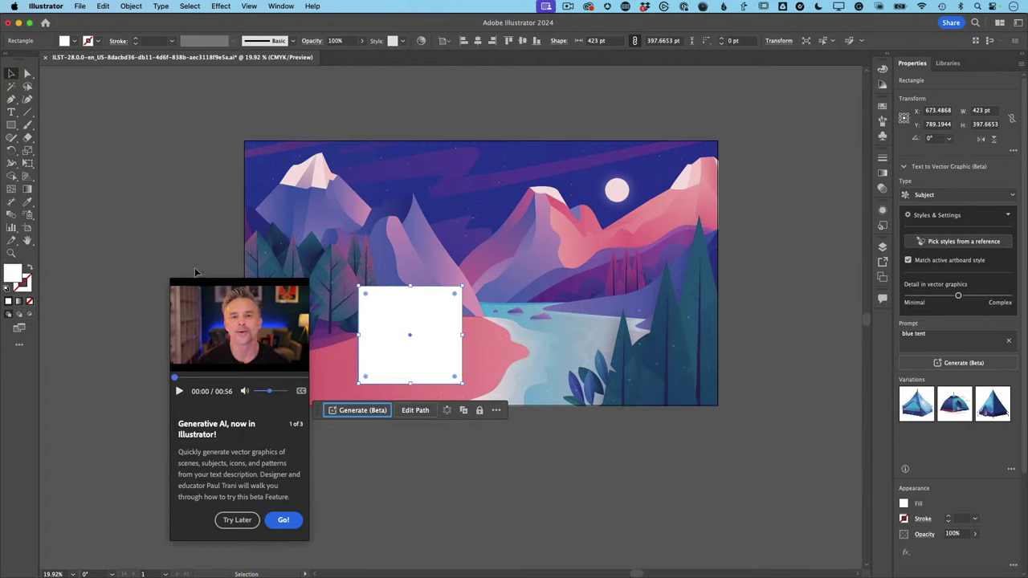
pyautogui.click(233, 520)
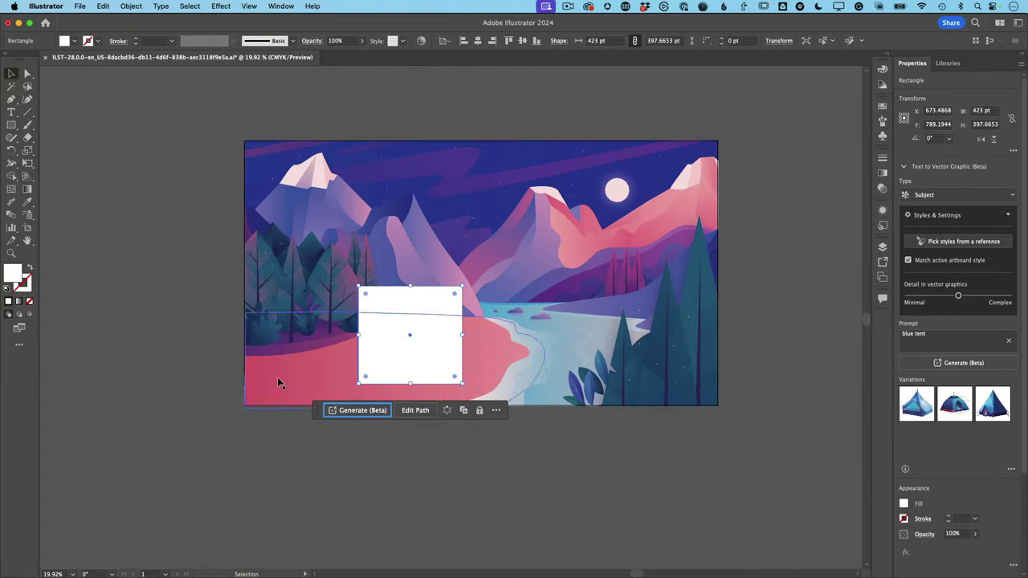
pyautogui.click(365, 411)
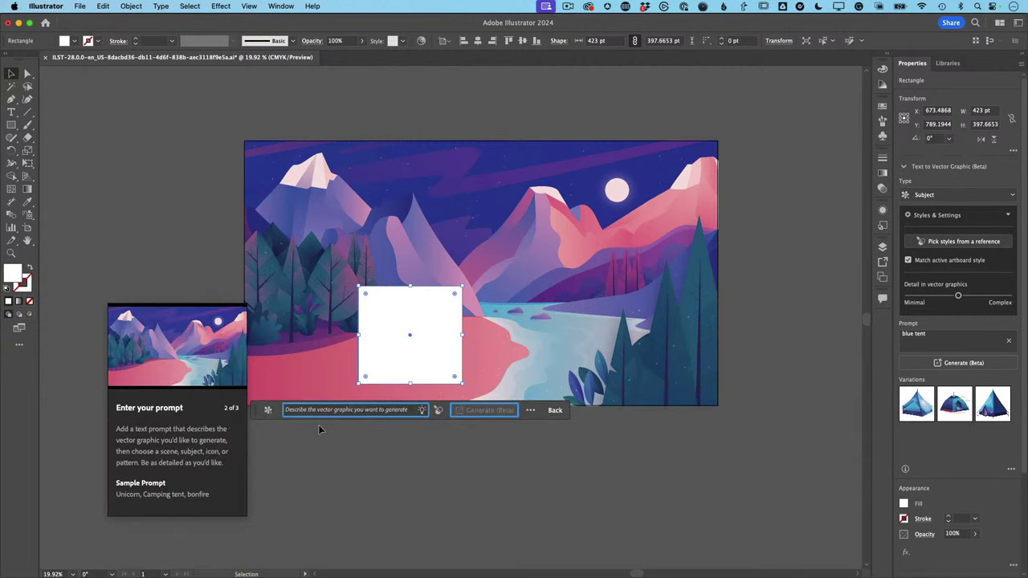
pyautogui.click(326, 410)
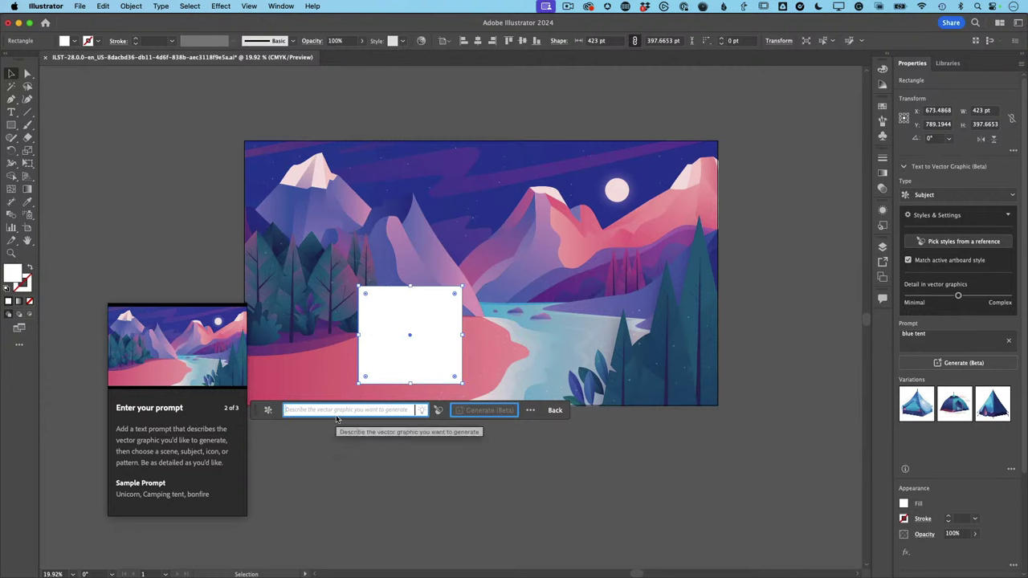
pyautogui.write('blue ')
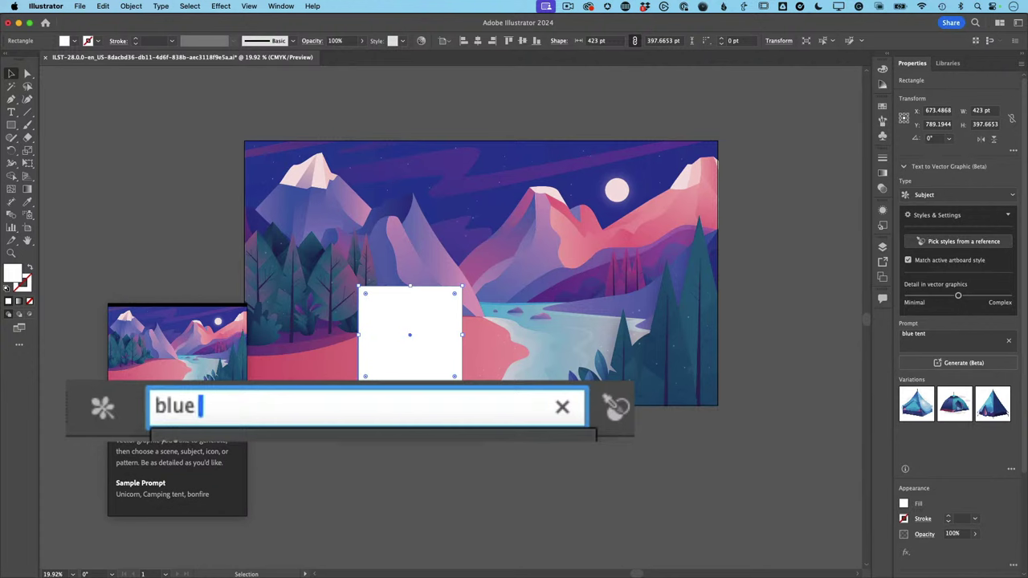
pyautogui.write('tent')
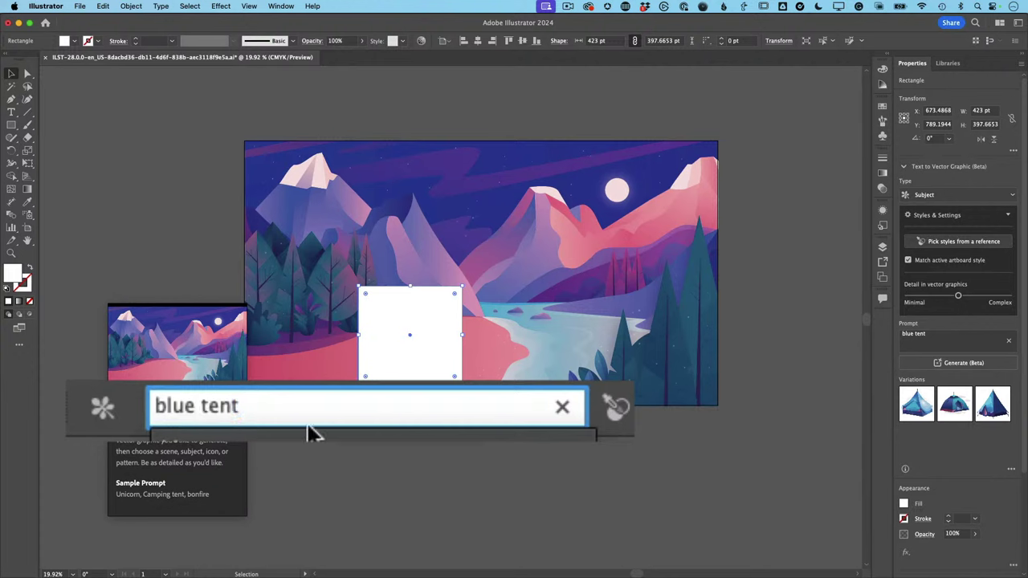
pyautogui.press('Return')
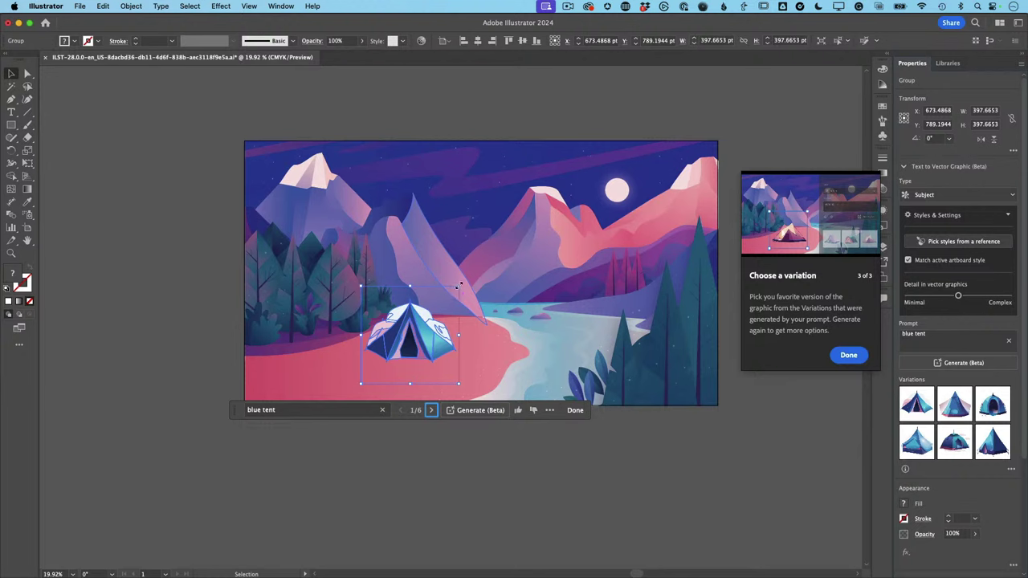
# Choose the third tent variation and resize the tent group to about 423 pt wide.
pyautogui.moveTo(460, 286)
pyautogui.mouseDown()
pyautogui.moveTo(412, 315)
pyautogui.moveTo(535, 206)
pyautogui.moveTo(642, 153)
pyautogui.moveTo(466, 294)
pyautogui.moveTo(455, 291)
pyautogui.mouseUp()
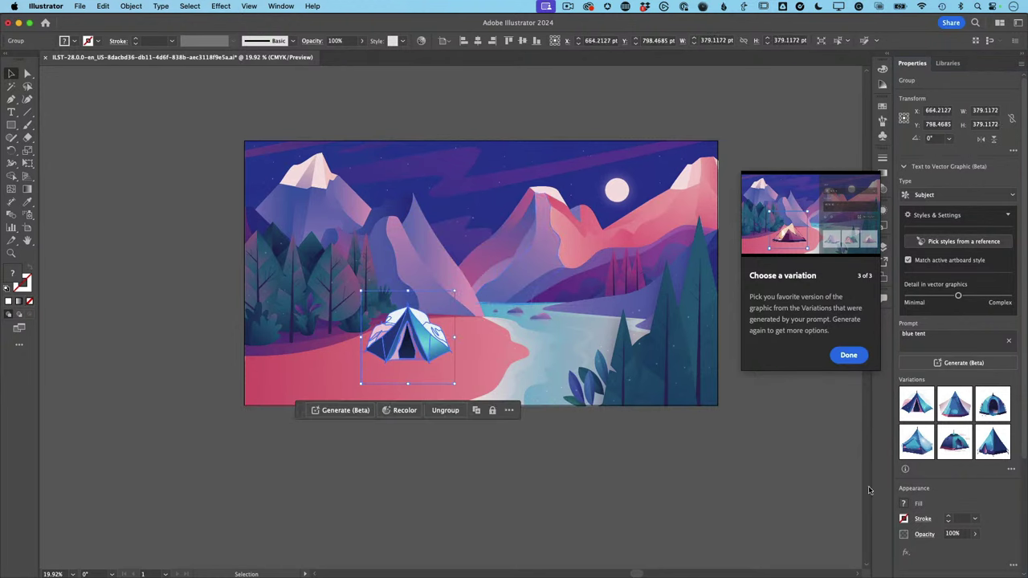
pyautogui.click(960, 416)
pyautogui.click(990, 413)
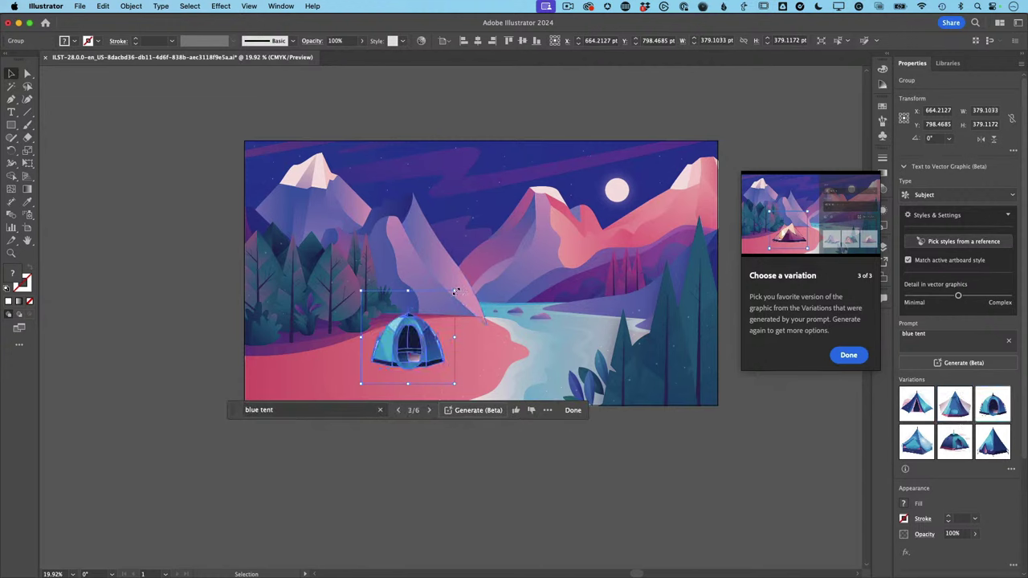
pyautogui.moveTo(455, 290); pyautogui.dragTo(507, 286)
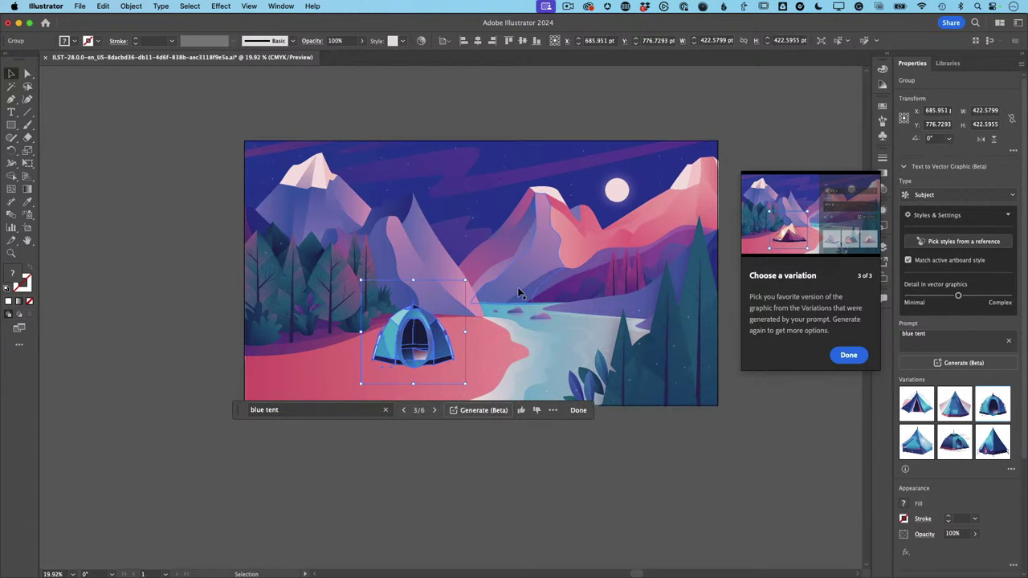
# Inspect the tent's vector paths in outline view, return to the preview, and deselect the tent.
pyautogui.press('super+y')
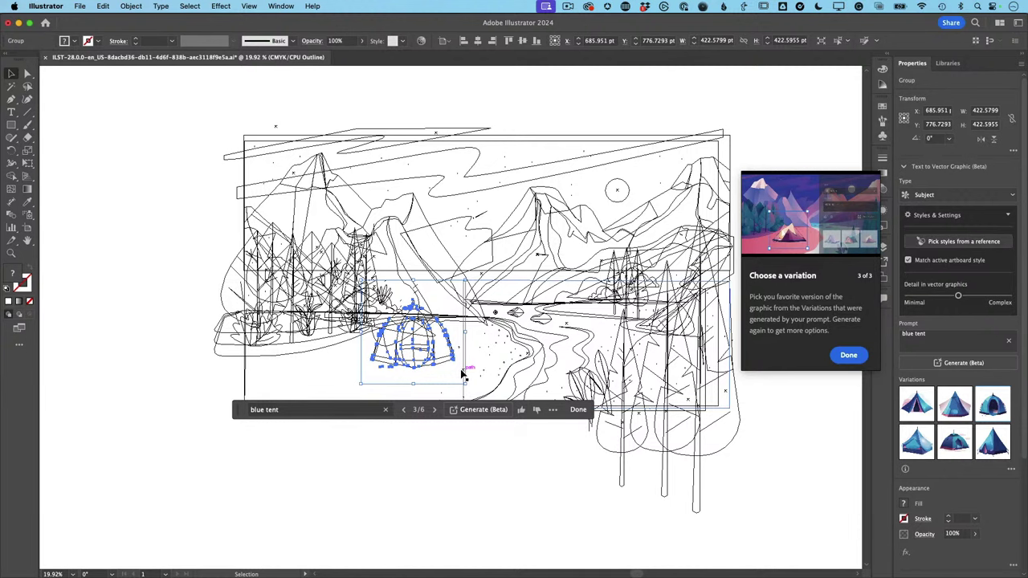
pyautogui.press('super+y')
pyautogui.click(480, 460)
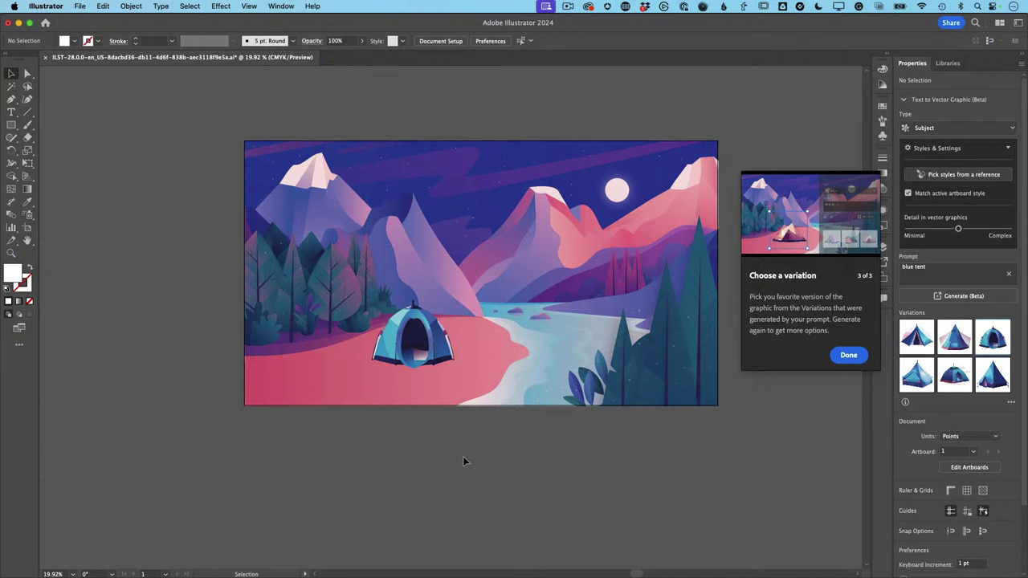
# Switch to Adobe Express in Chrome and look over the home page's generative AI tools, quick actions, and templates.
pyautogui.press('super+Tab')
pyautogui.press('super+Tab')
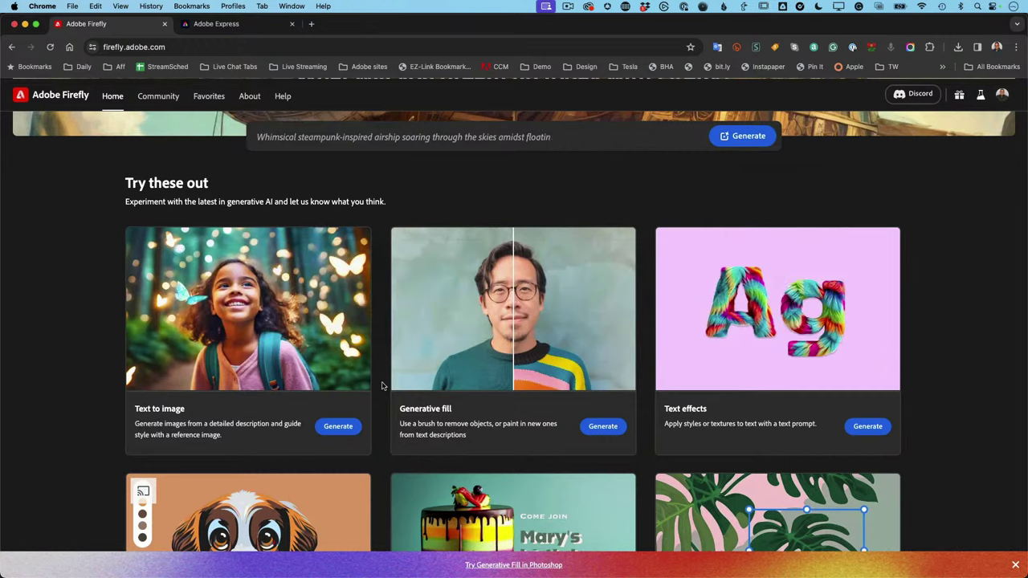
pyautogui.click(214, 24)
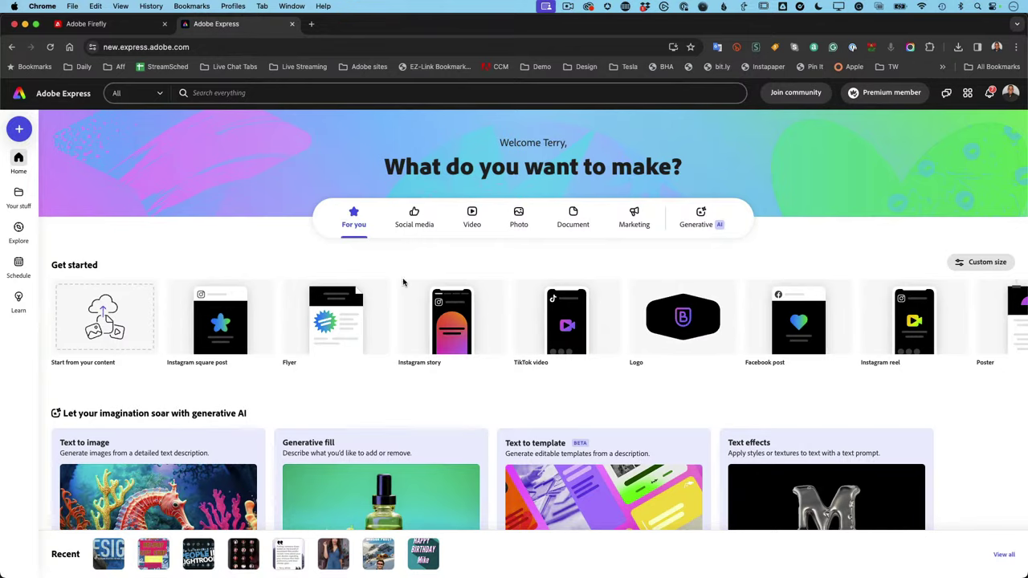
pyautogui.moveTo(438, 335)
pyautogui.scroll(-5, 438, 336)
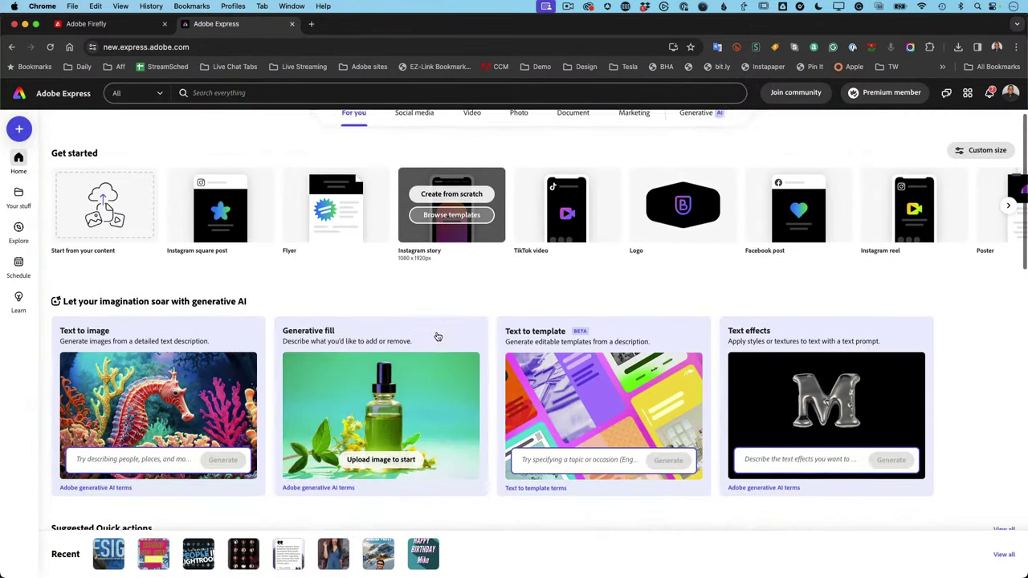
pyautogui.scroll(-6, 437, 335)
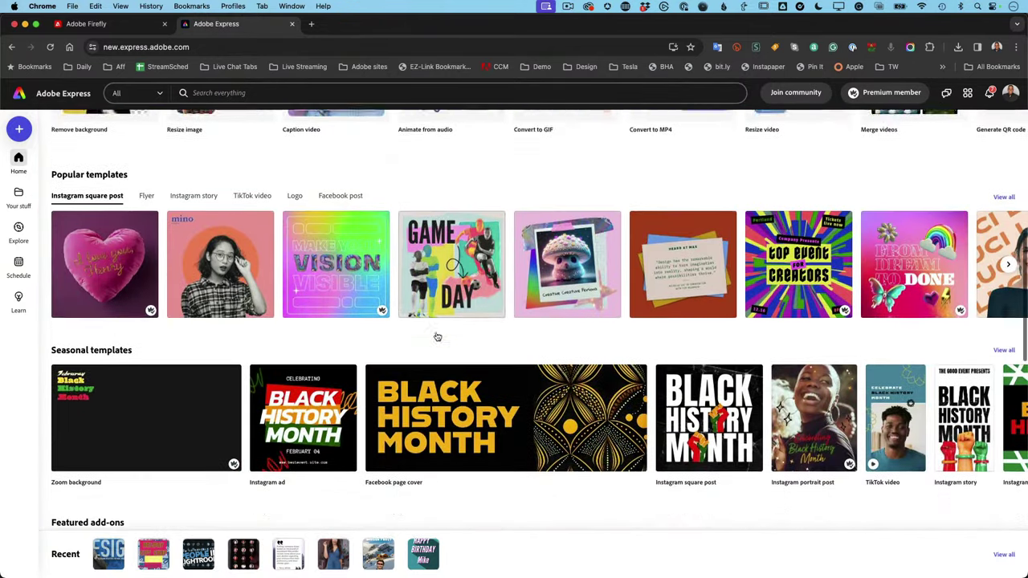
pyautogui.scroll(10, 437, 336)
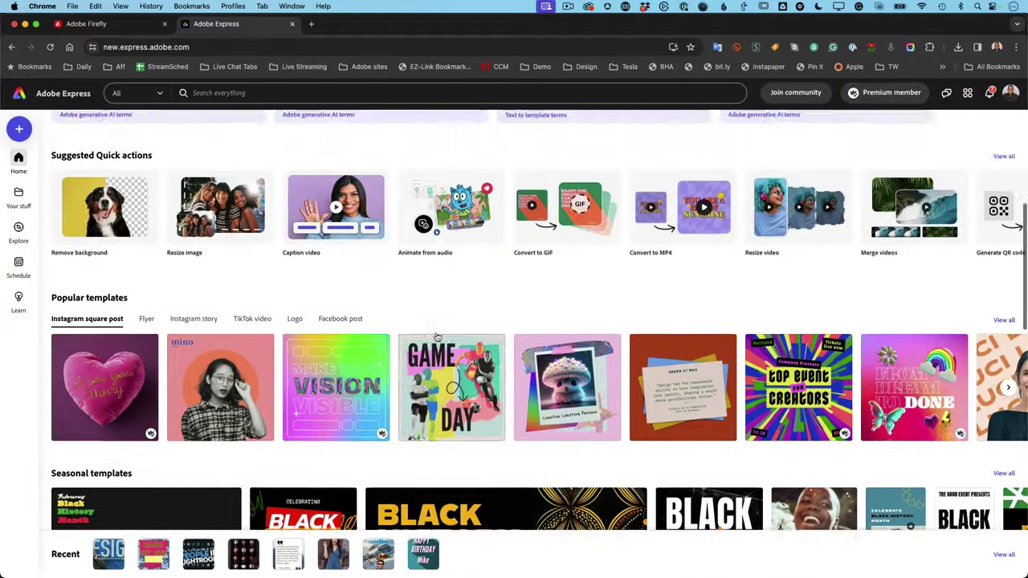
pyautogui.scroll(2, 437, 335)
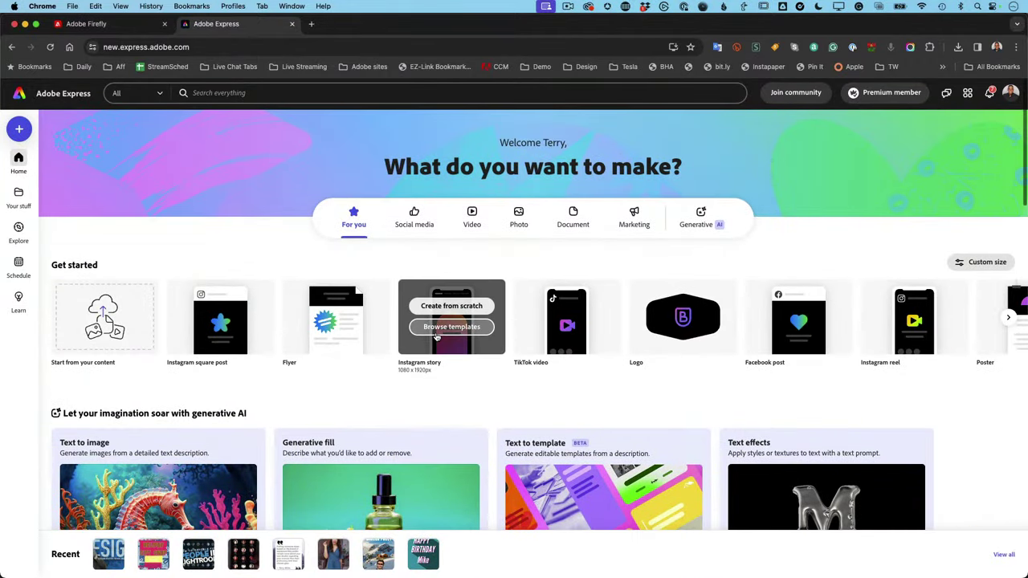
# Open the Generative AI category and generate templates with Text to template from a "birthday invite" prompt that includes the recipient's first name.
pyautogui.click(697, 217)
pyautogui.scroll(-5, 619, 297)
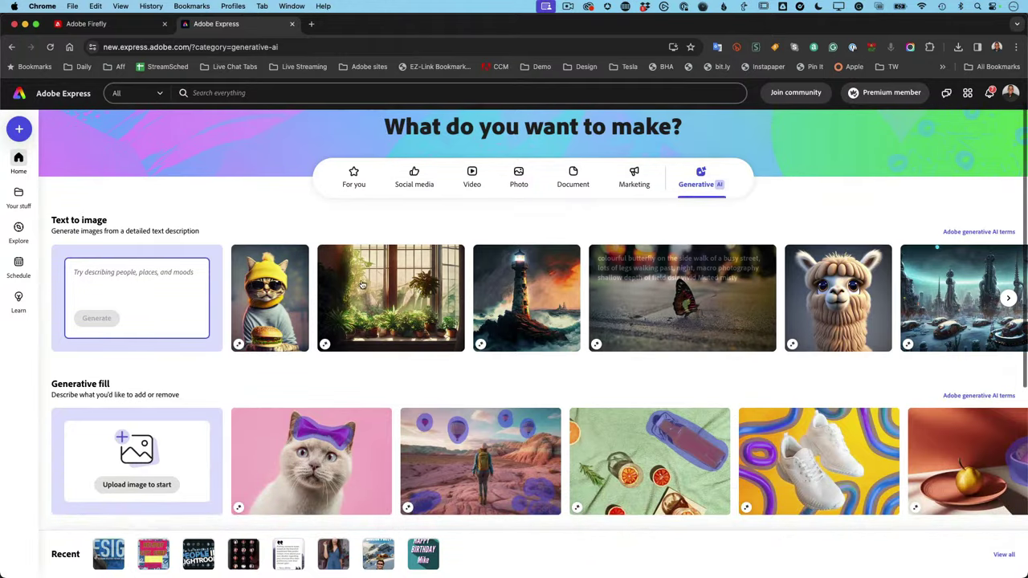
pyautogui.scroll(-4, 327, 301)
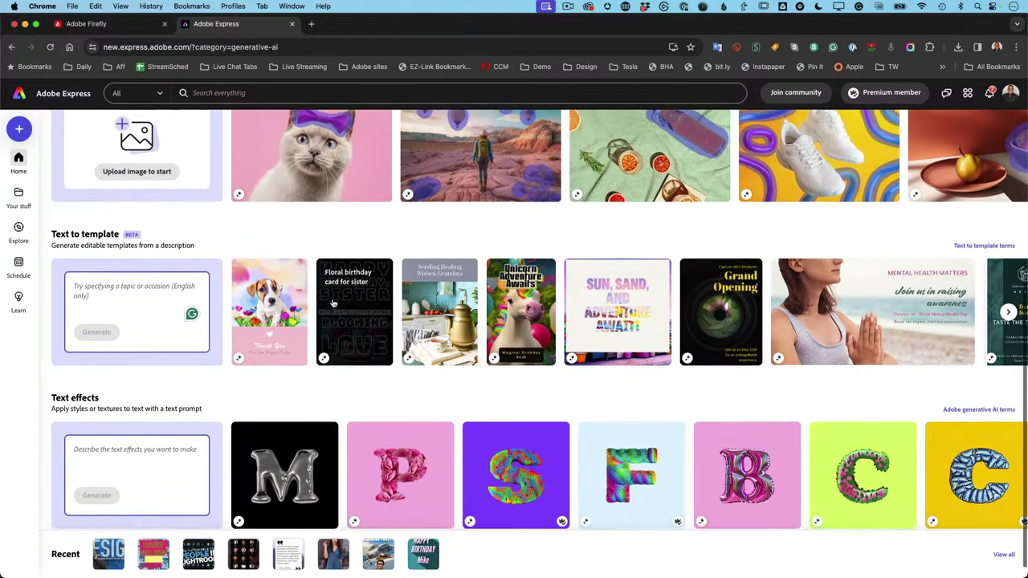
pyautogui.click(139, 291)
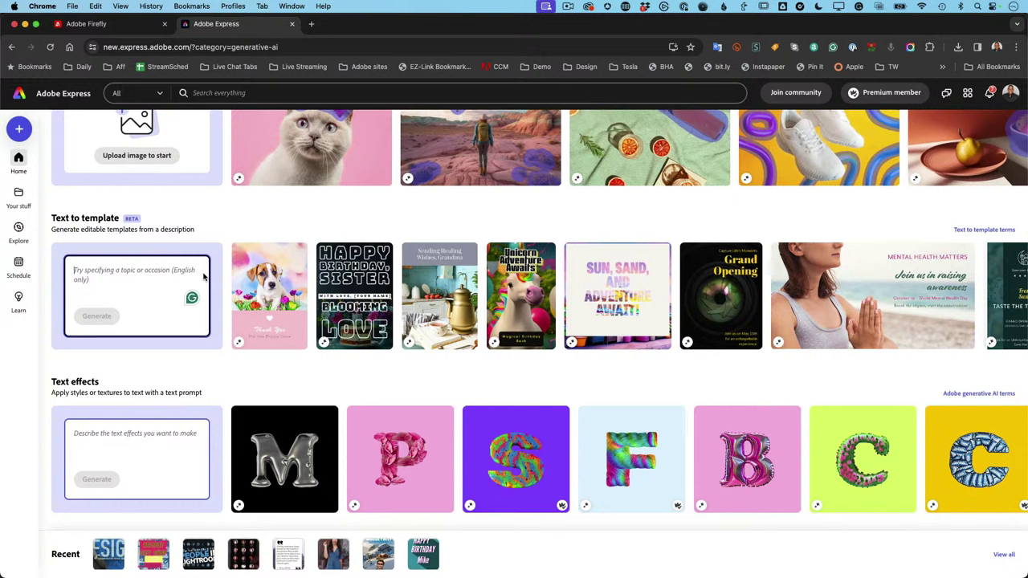
pyautogui.write('birthday invite f')
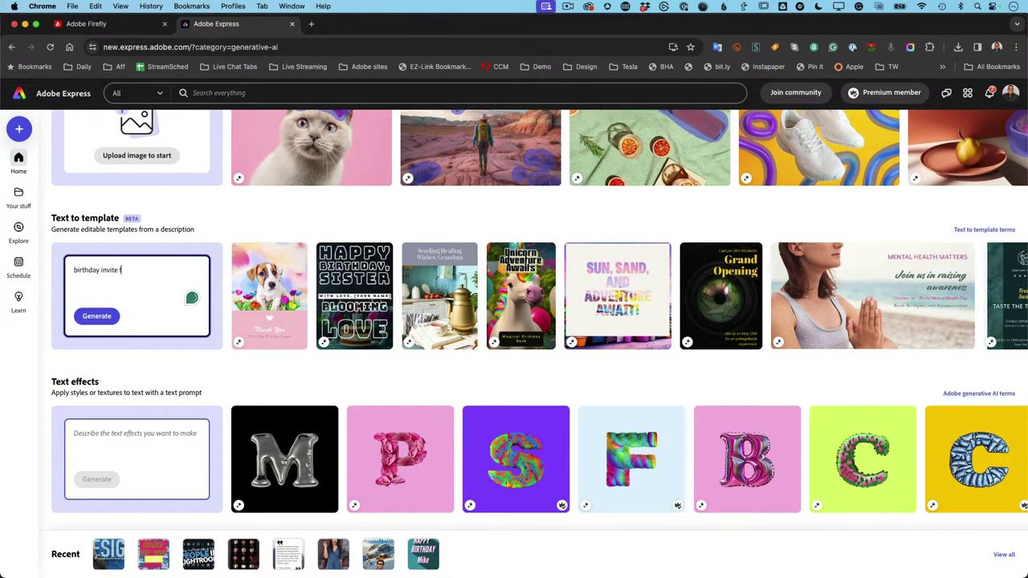
pyautogui.write('or Pam')
pyautogui.click(97, 317)
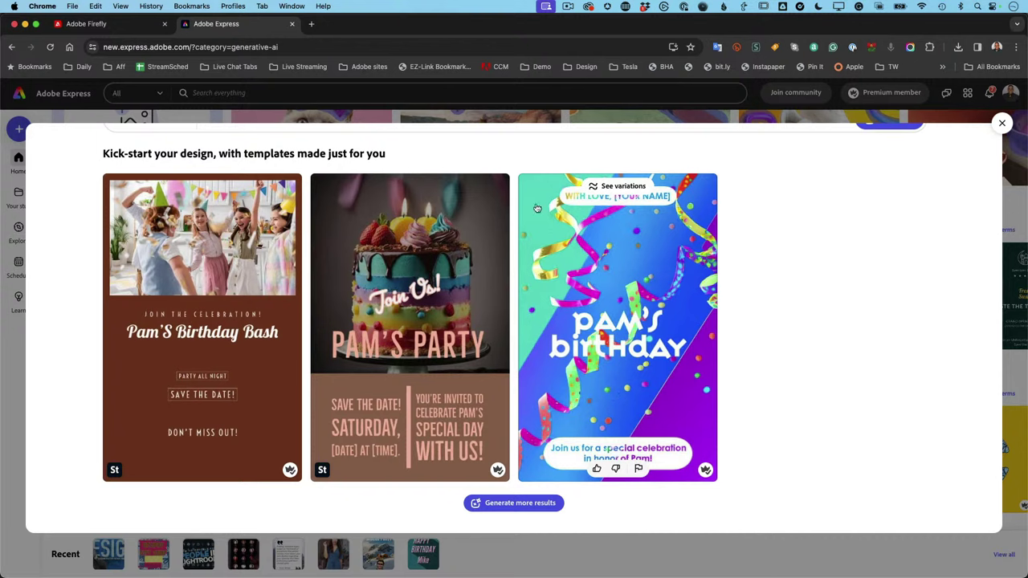
# Compare the generated birthday invitation templates.
pyautogui.moveTo(413, 235)
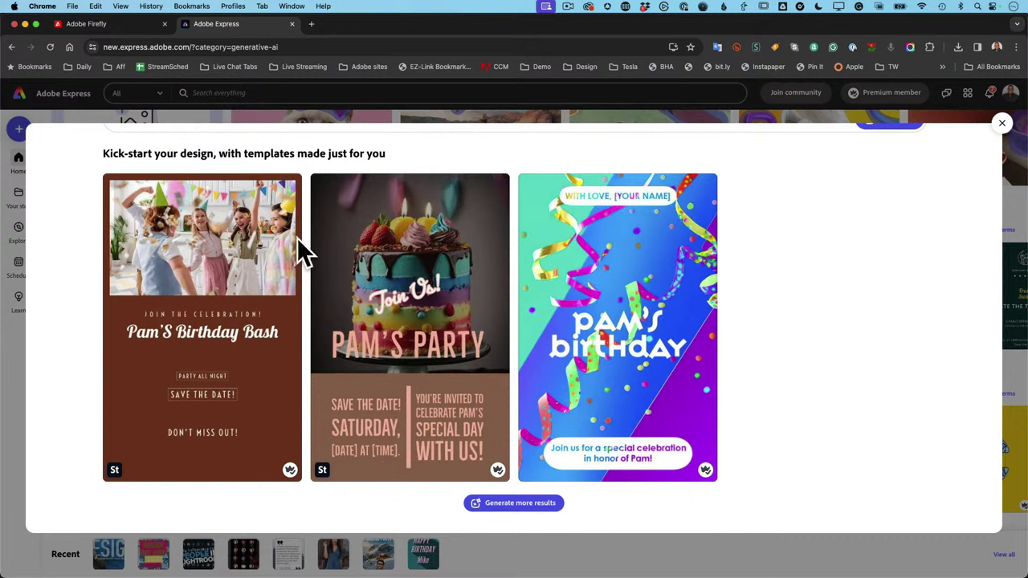
pyautogui.moveTo(233, 234)
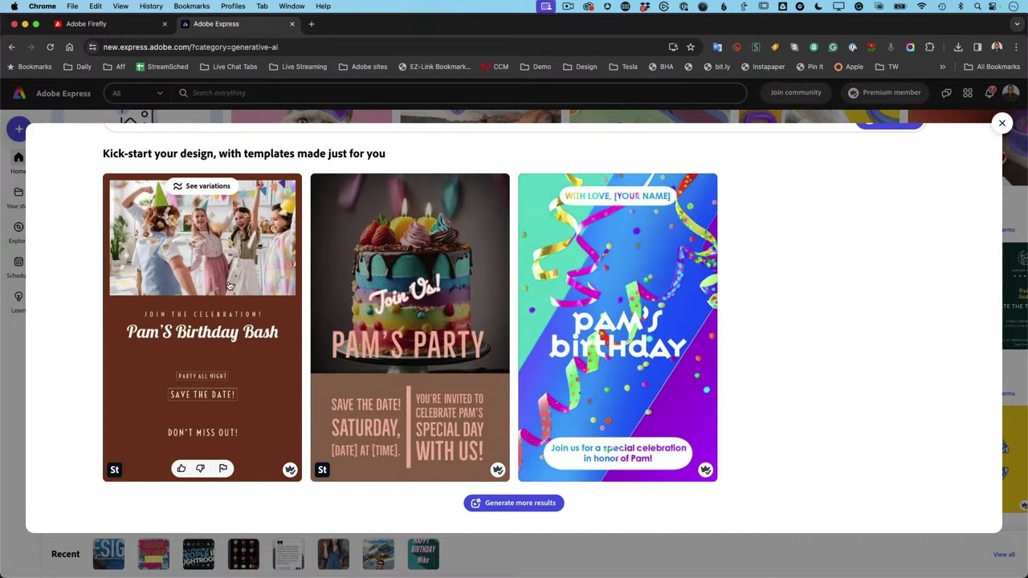
pyautogui.moveTo(476, 289)
pyautogui.moveTo(625, 305)
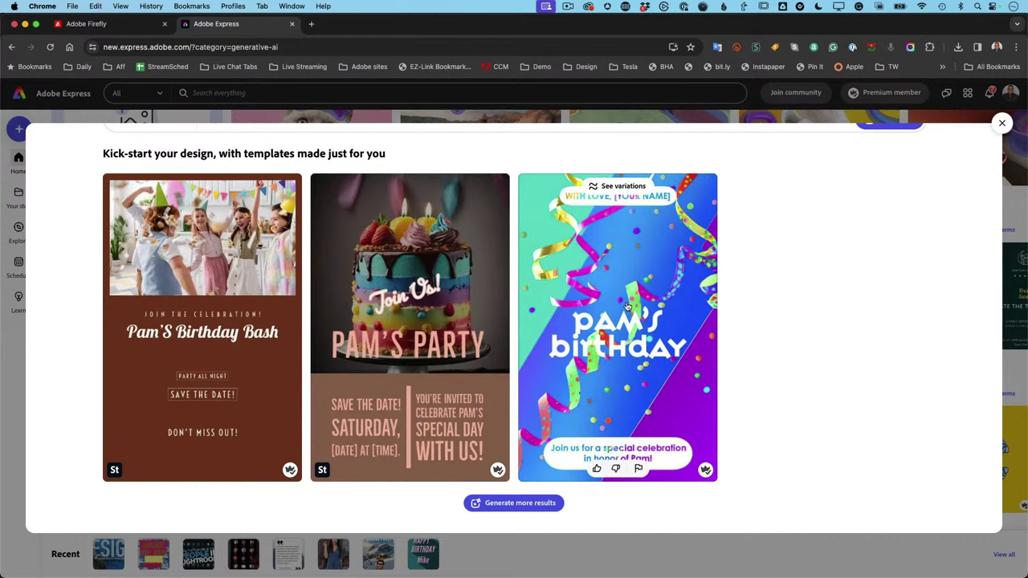